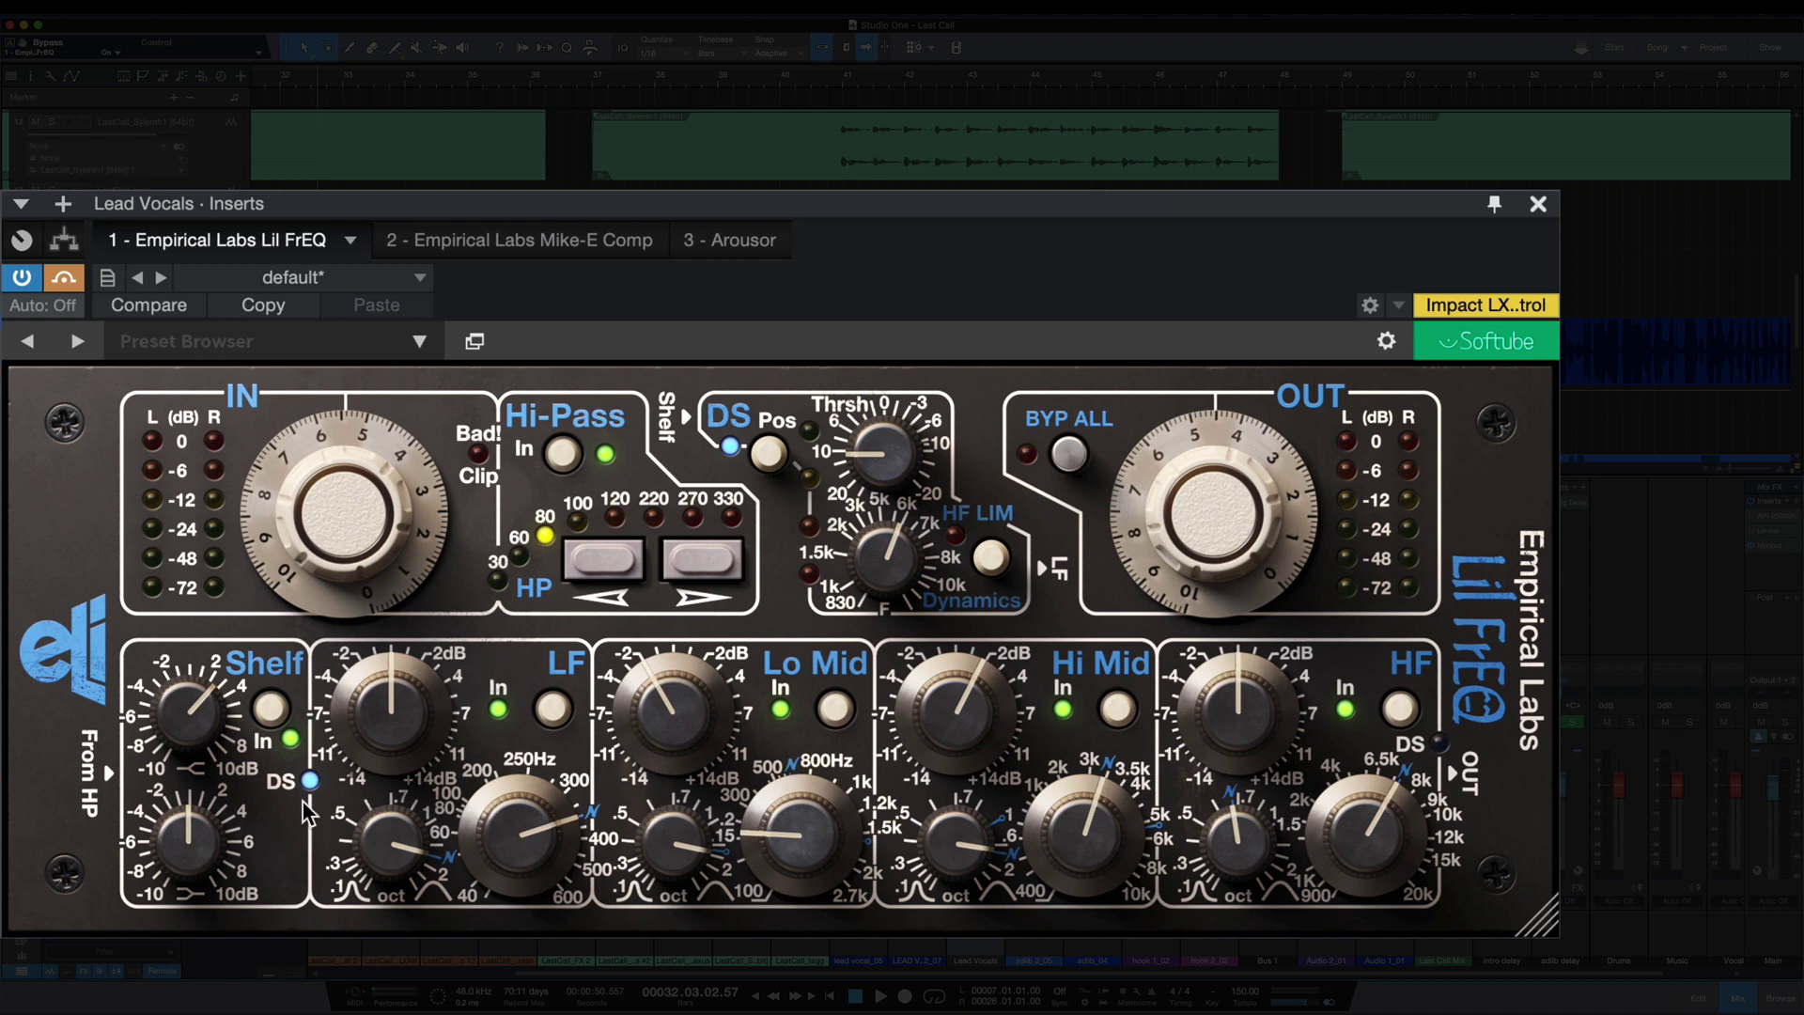
Cycle the Lil FrEQ de-esser through off and after EQ, back to before EQ.
click(769, 453)
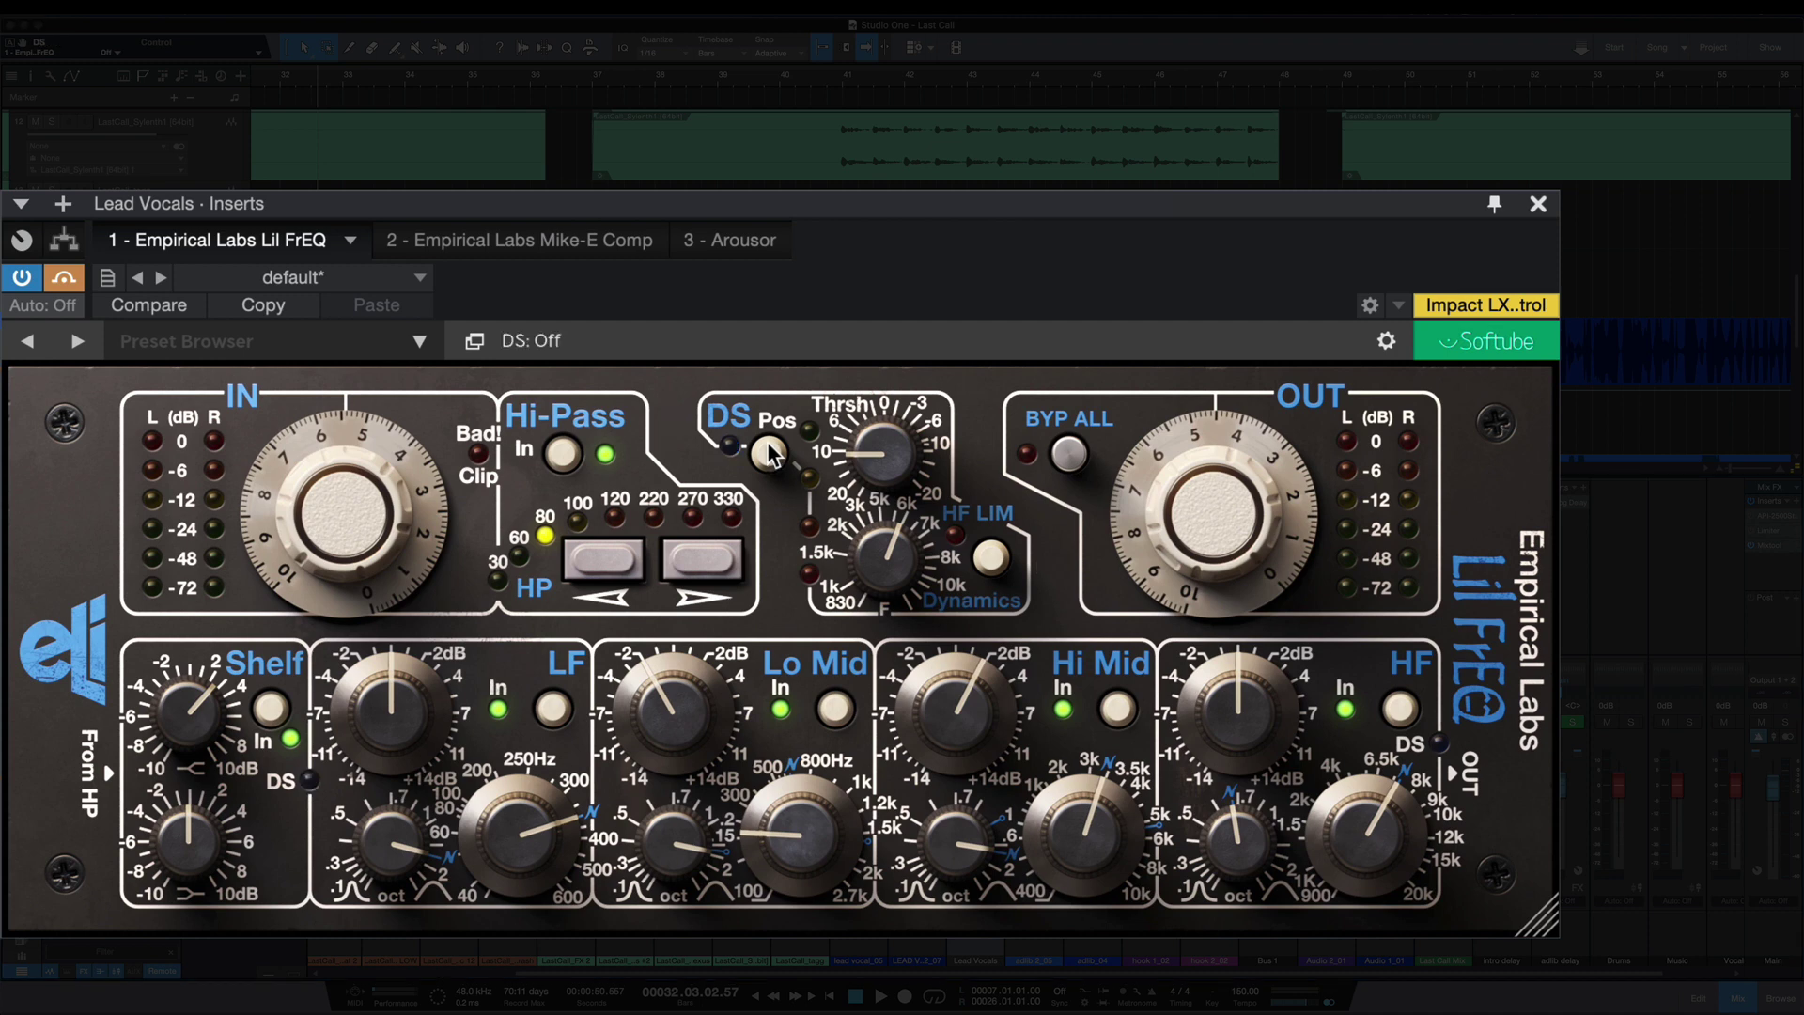
click(769, 454)
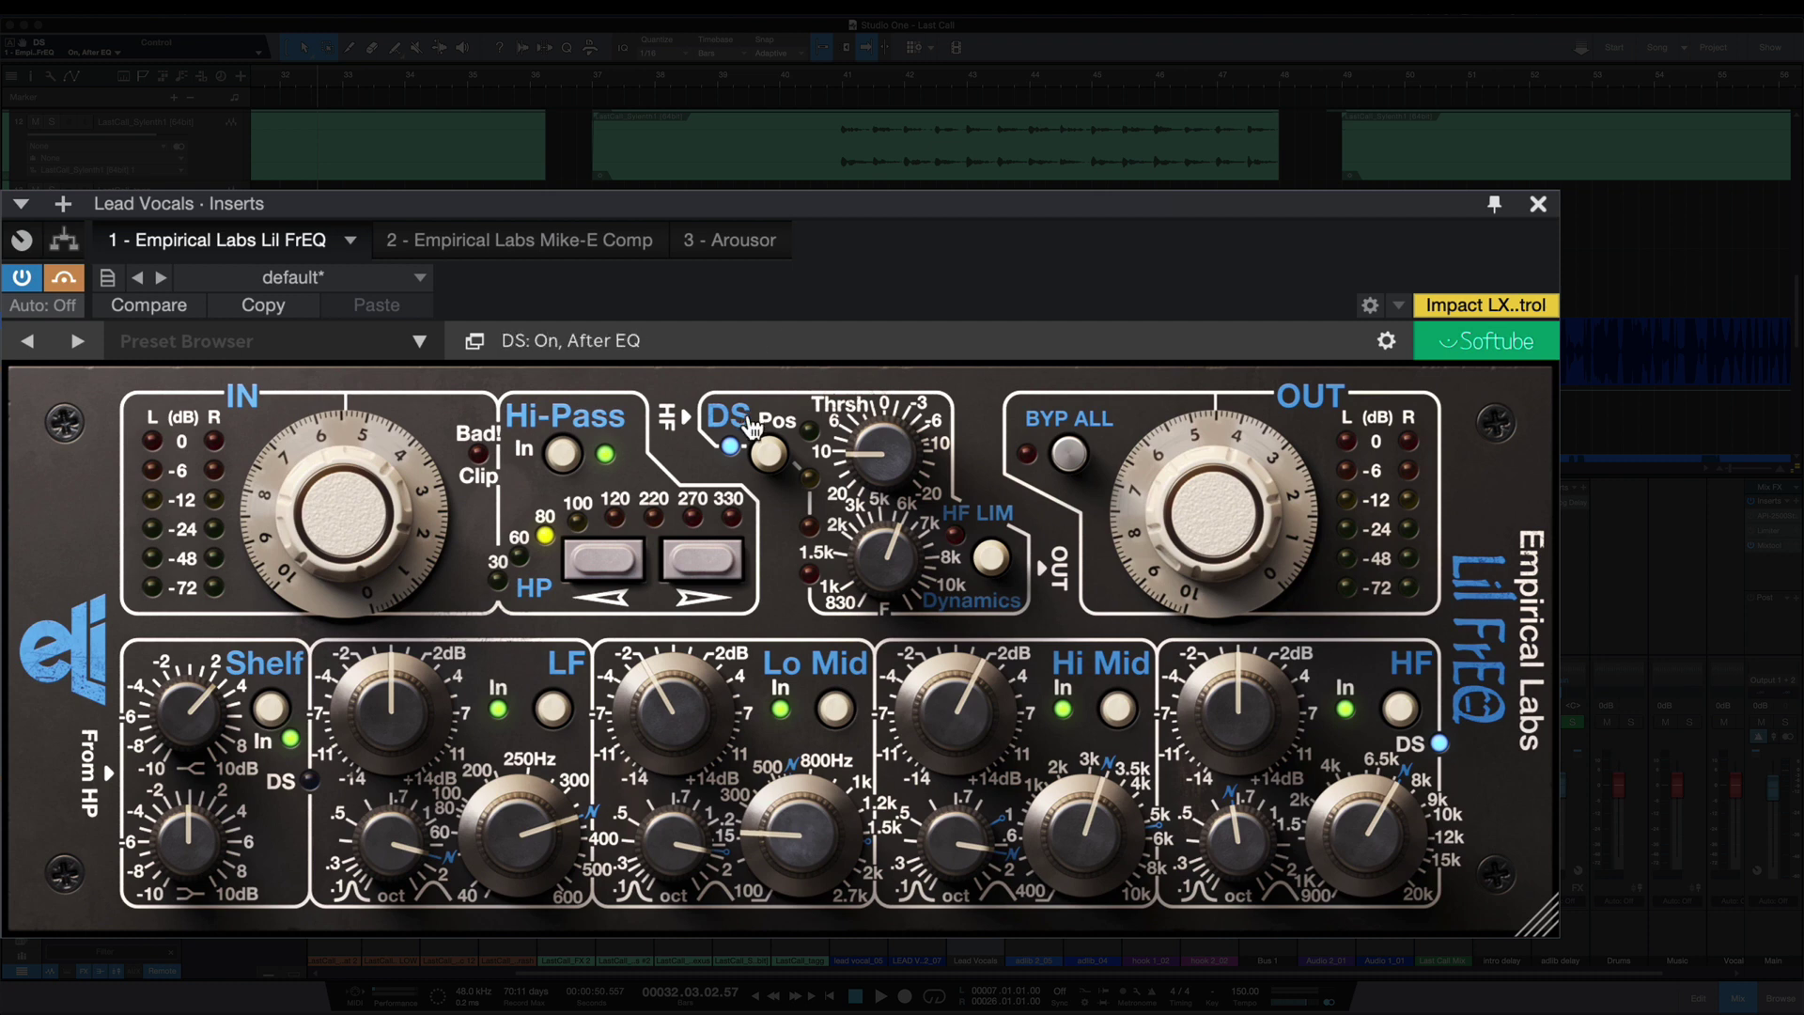
click(310, 779)
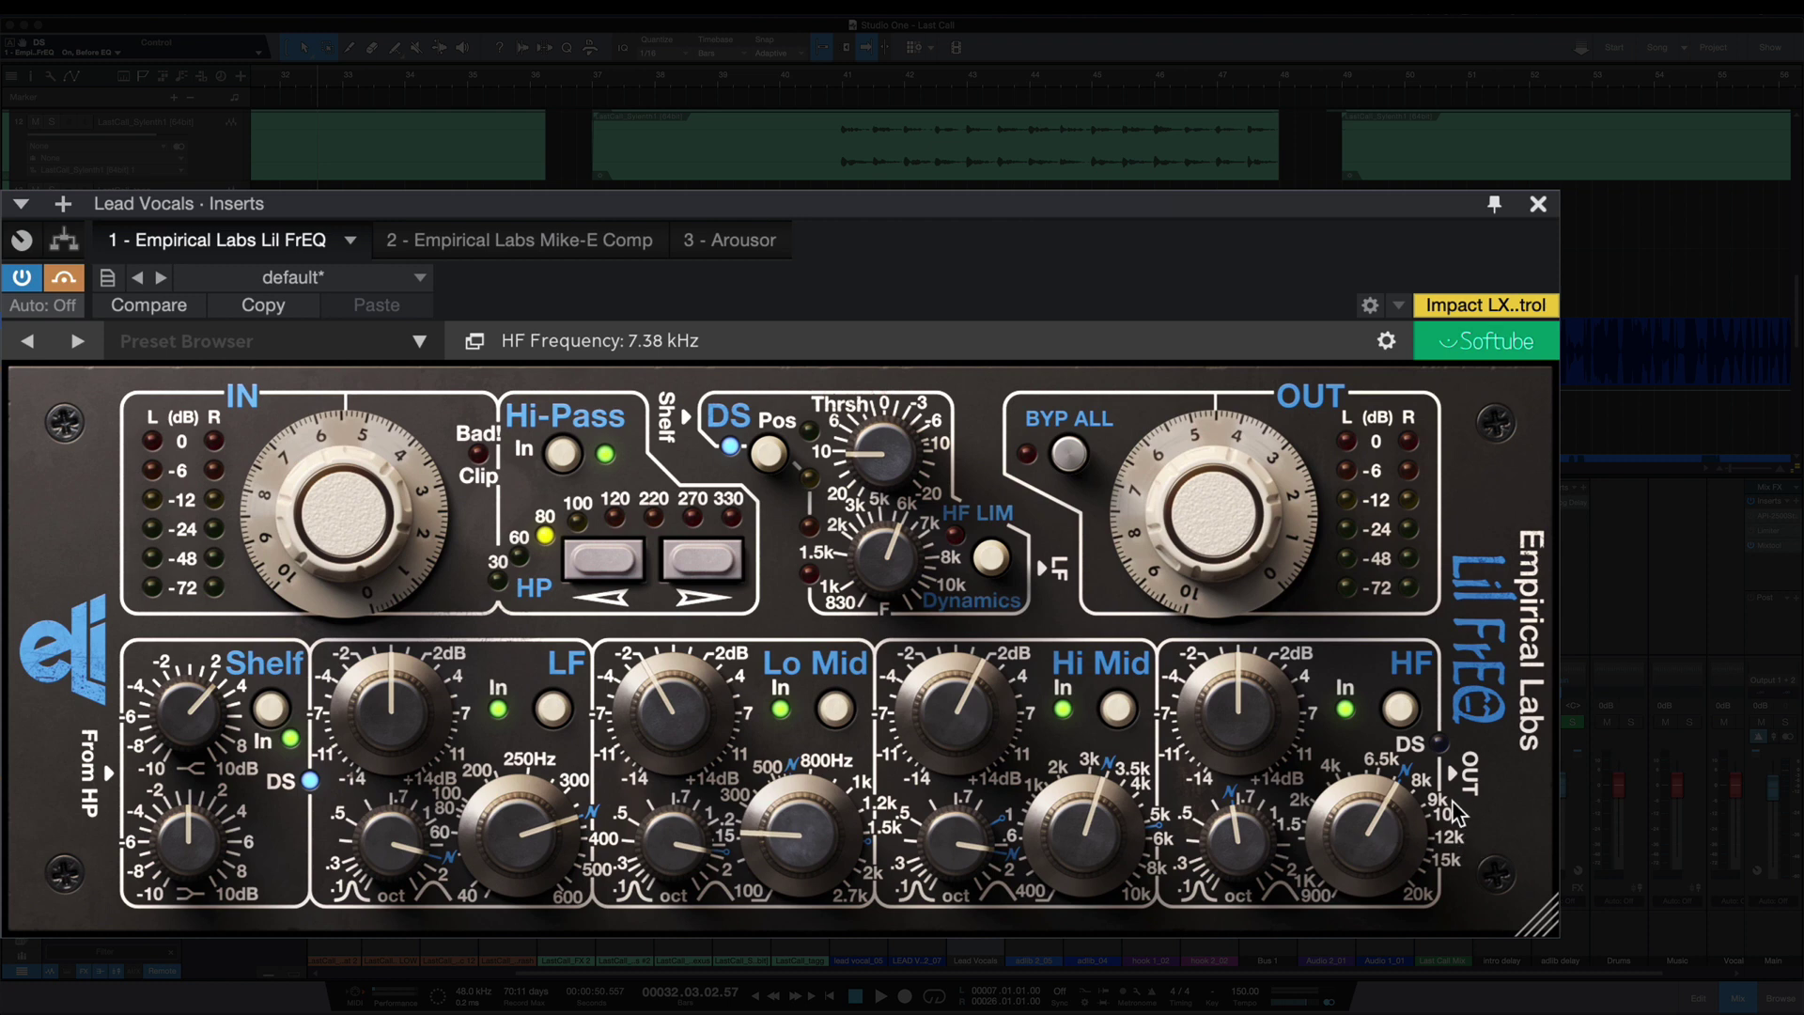
Turn the HF band's bandwidth knob to its centre position and audition the lead vocal with Lil FrEQ's bypass off.
mouse_move(1240, 832)
mouse_down()
mouse_move(1242, 806)
mouse_move(1240, 855)
mouse_move(1238, 817)
mouse_up()
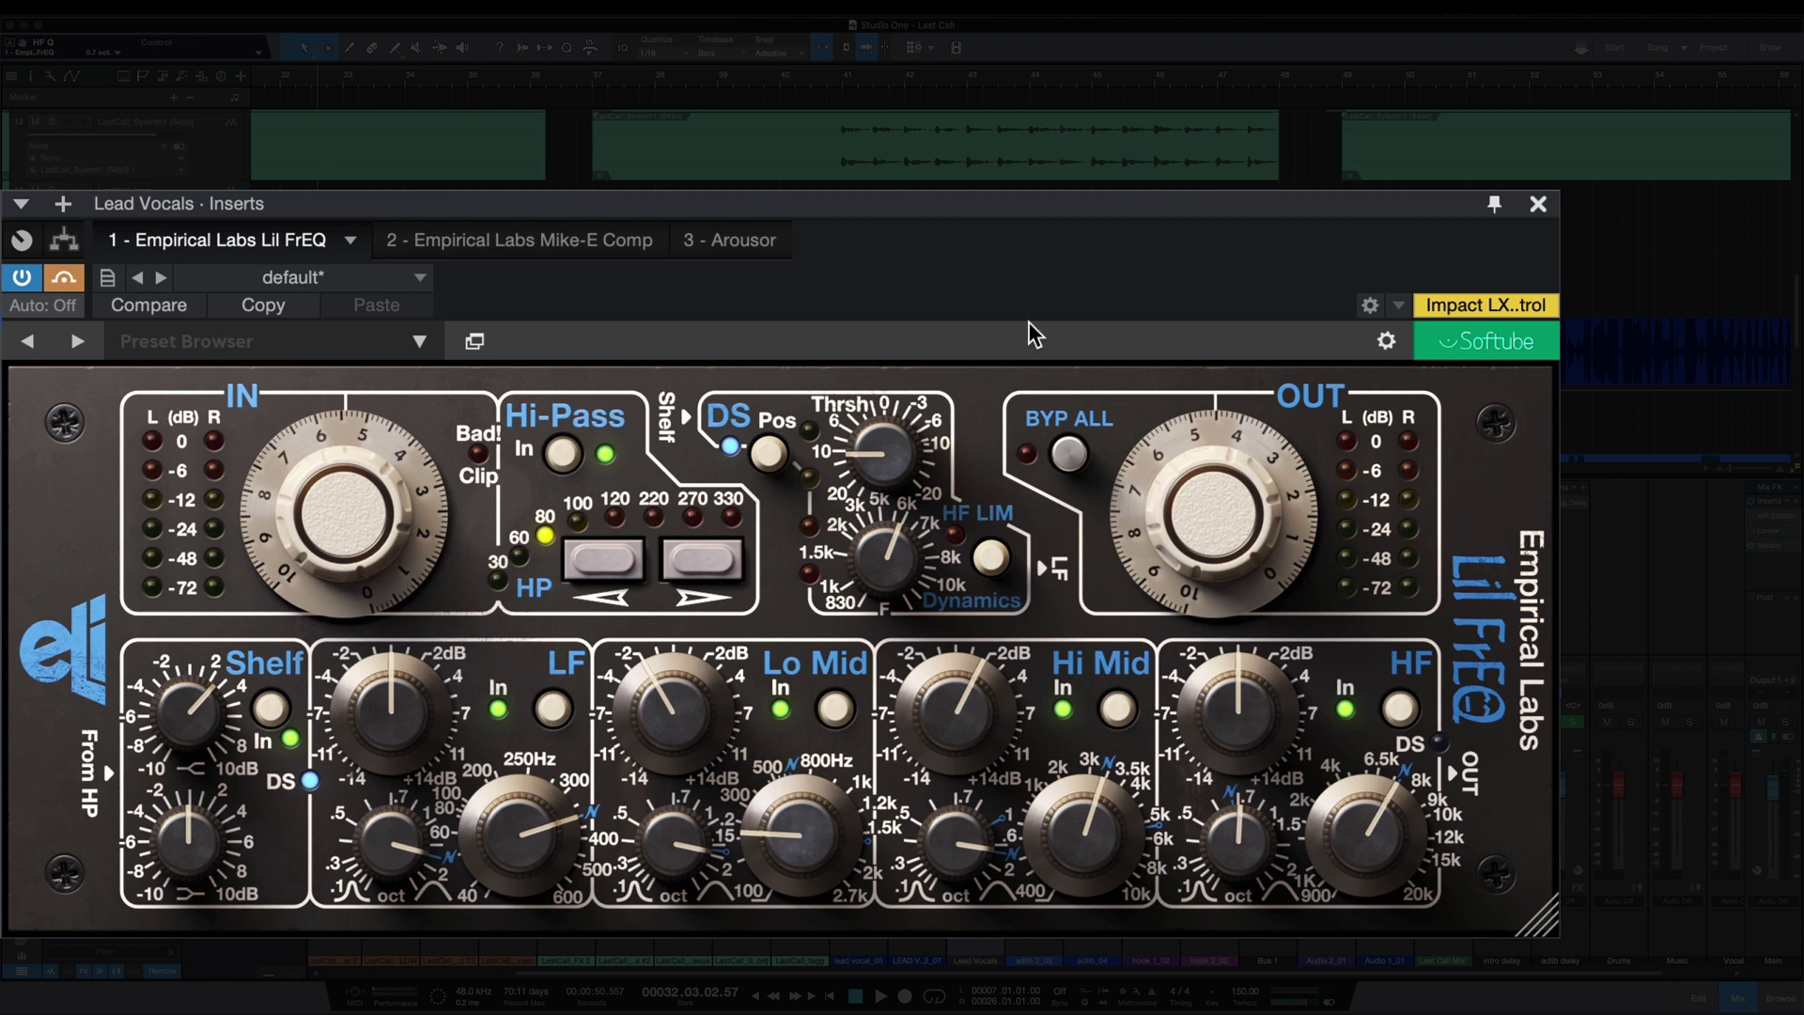
click(64, 277)
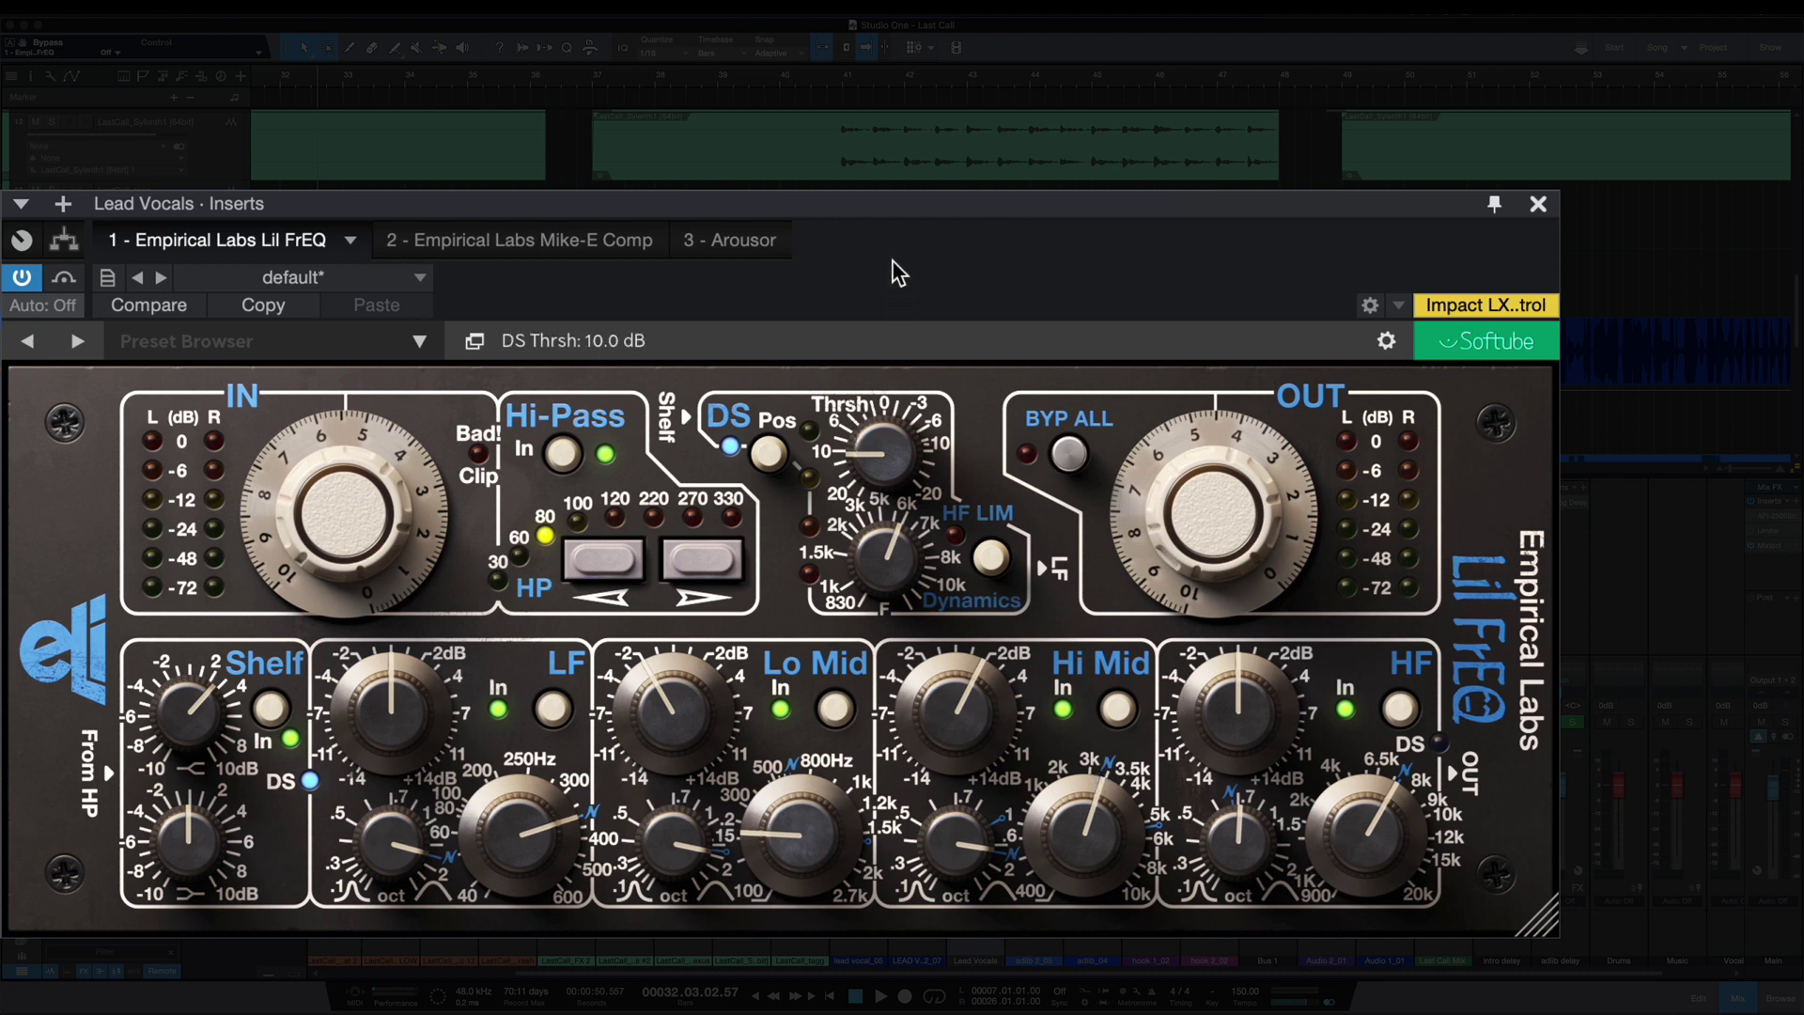
key(space)
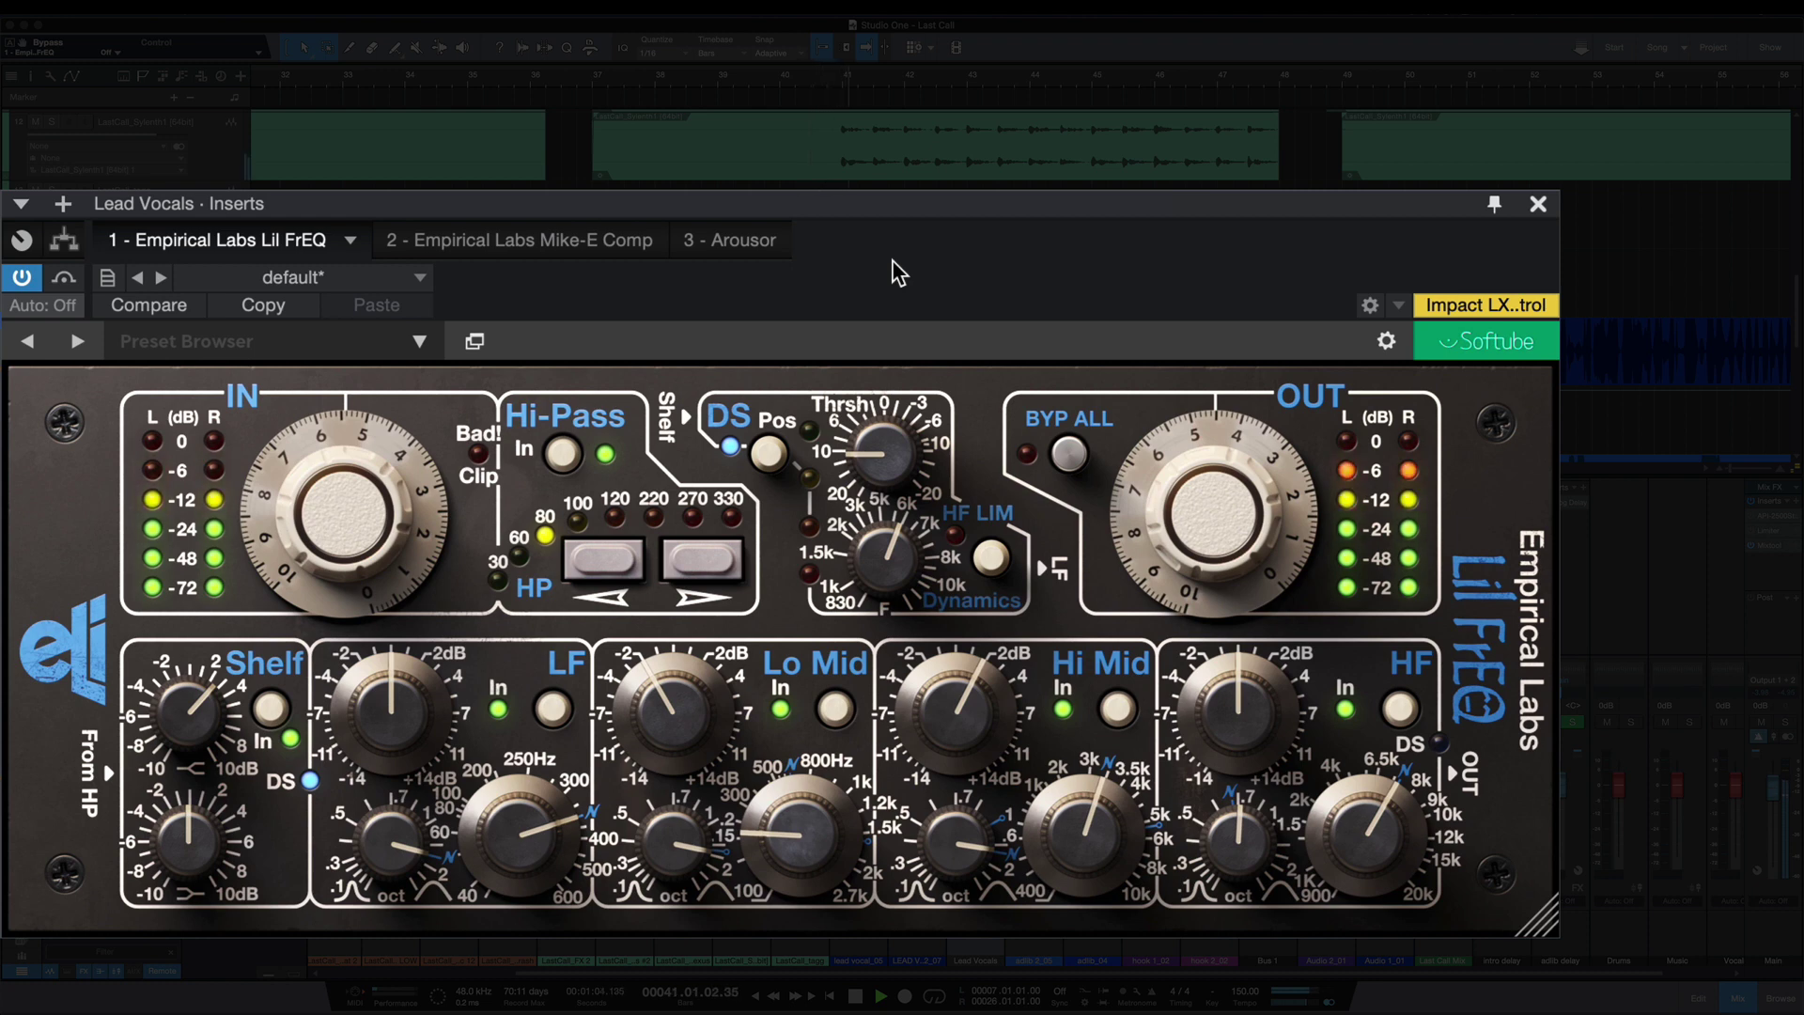
key(space)
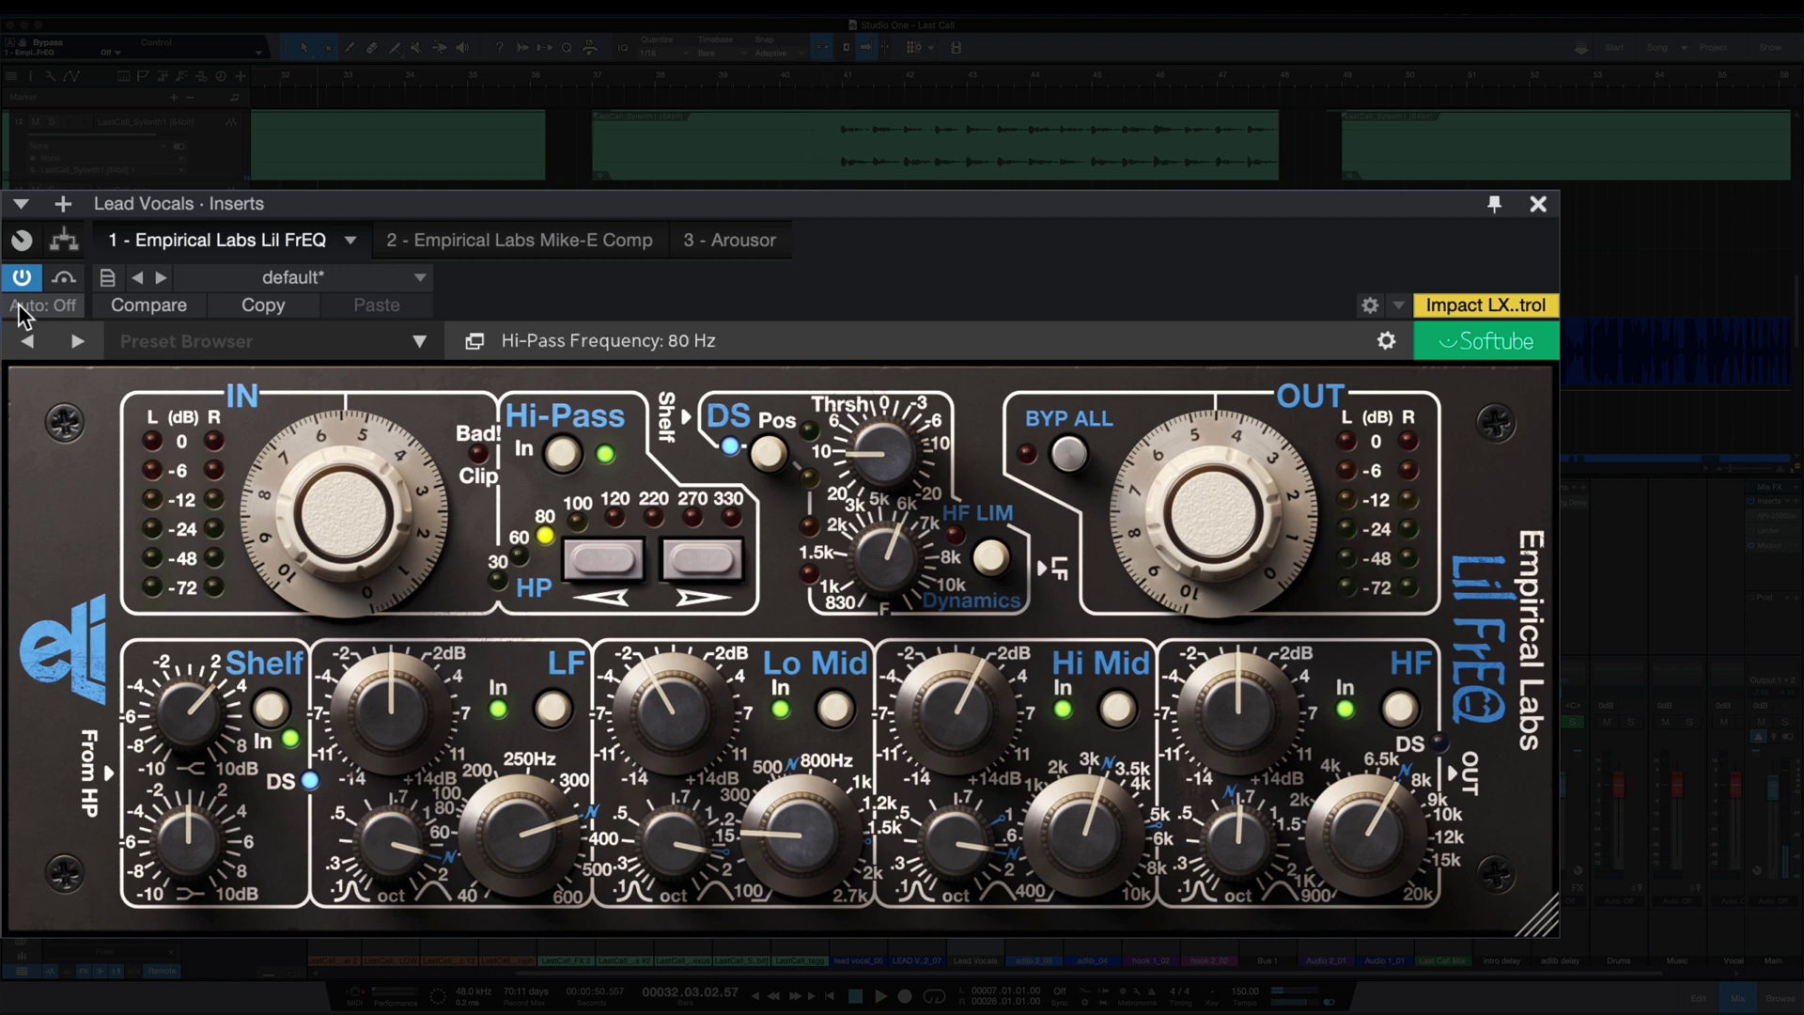
Compare the lead vocal with Lil FrEQ bypassed and active during playback, leaving the EQ active.
click(64, 278)
key(space)
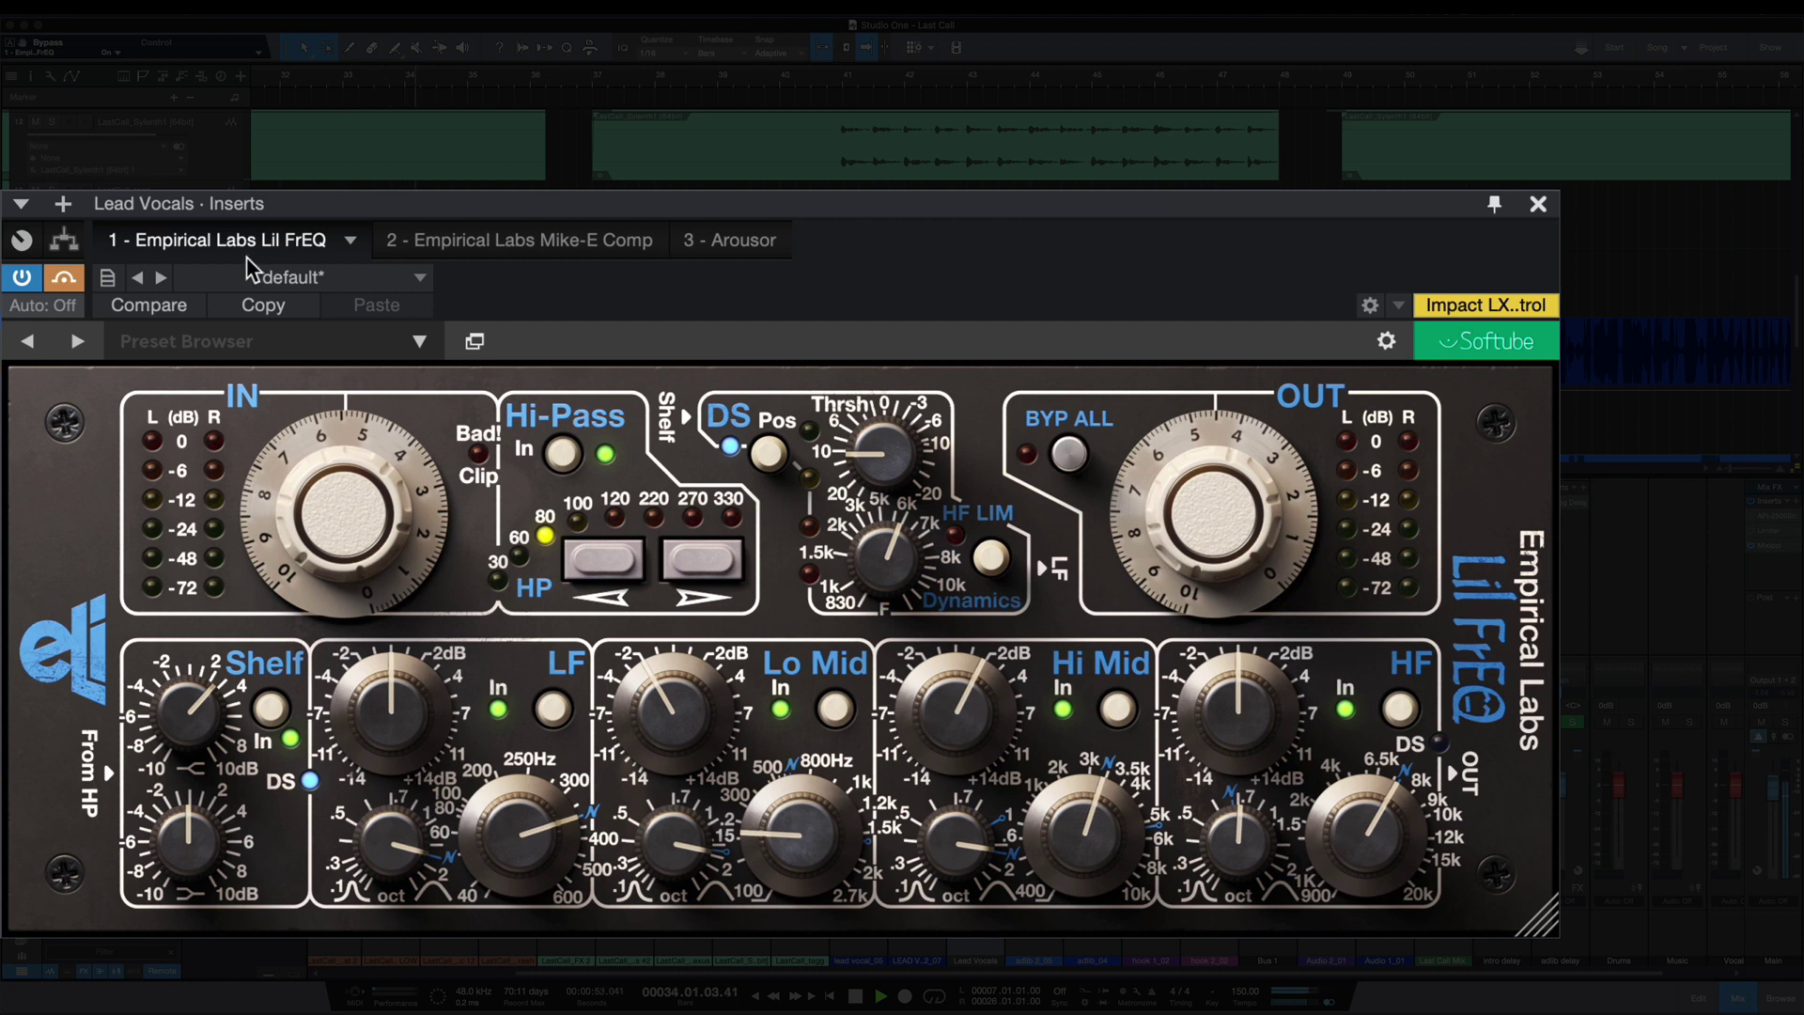
click(62, 277)
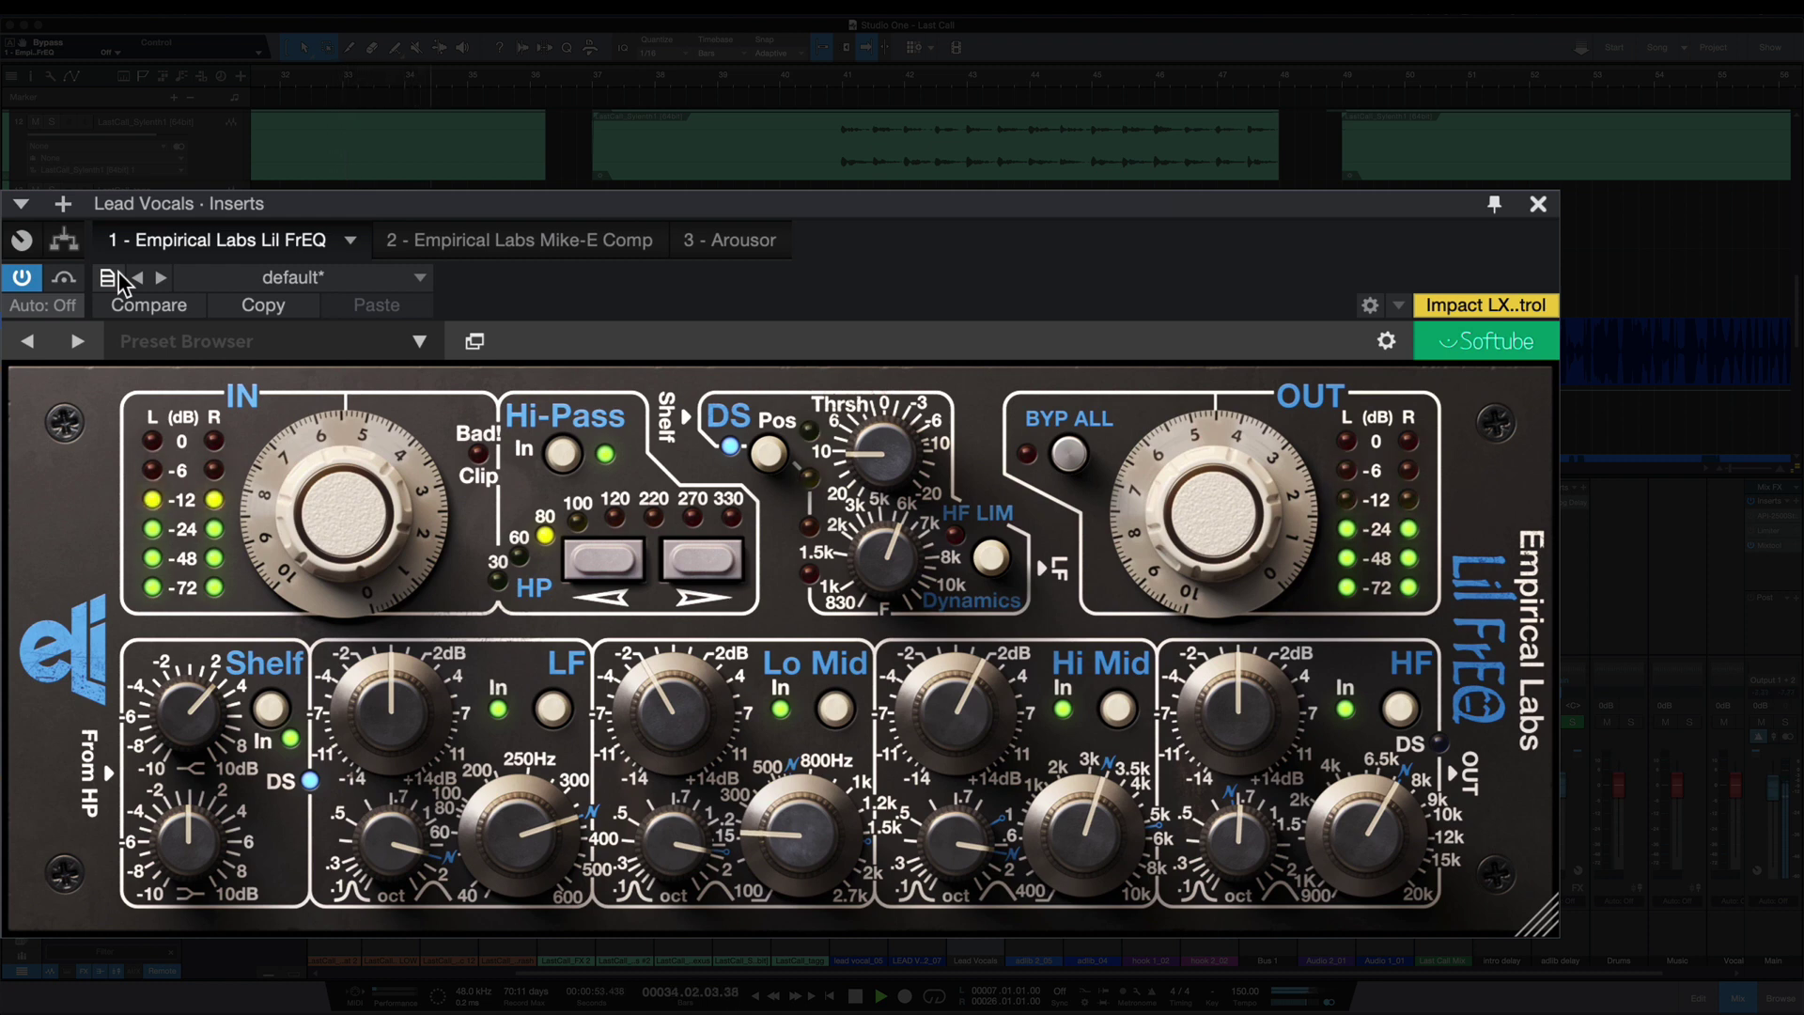
key(space)
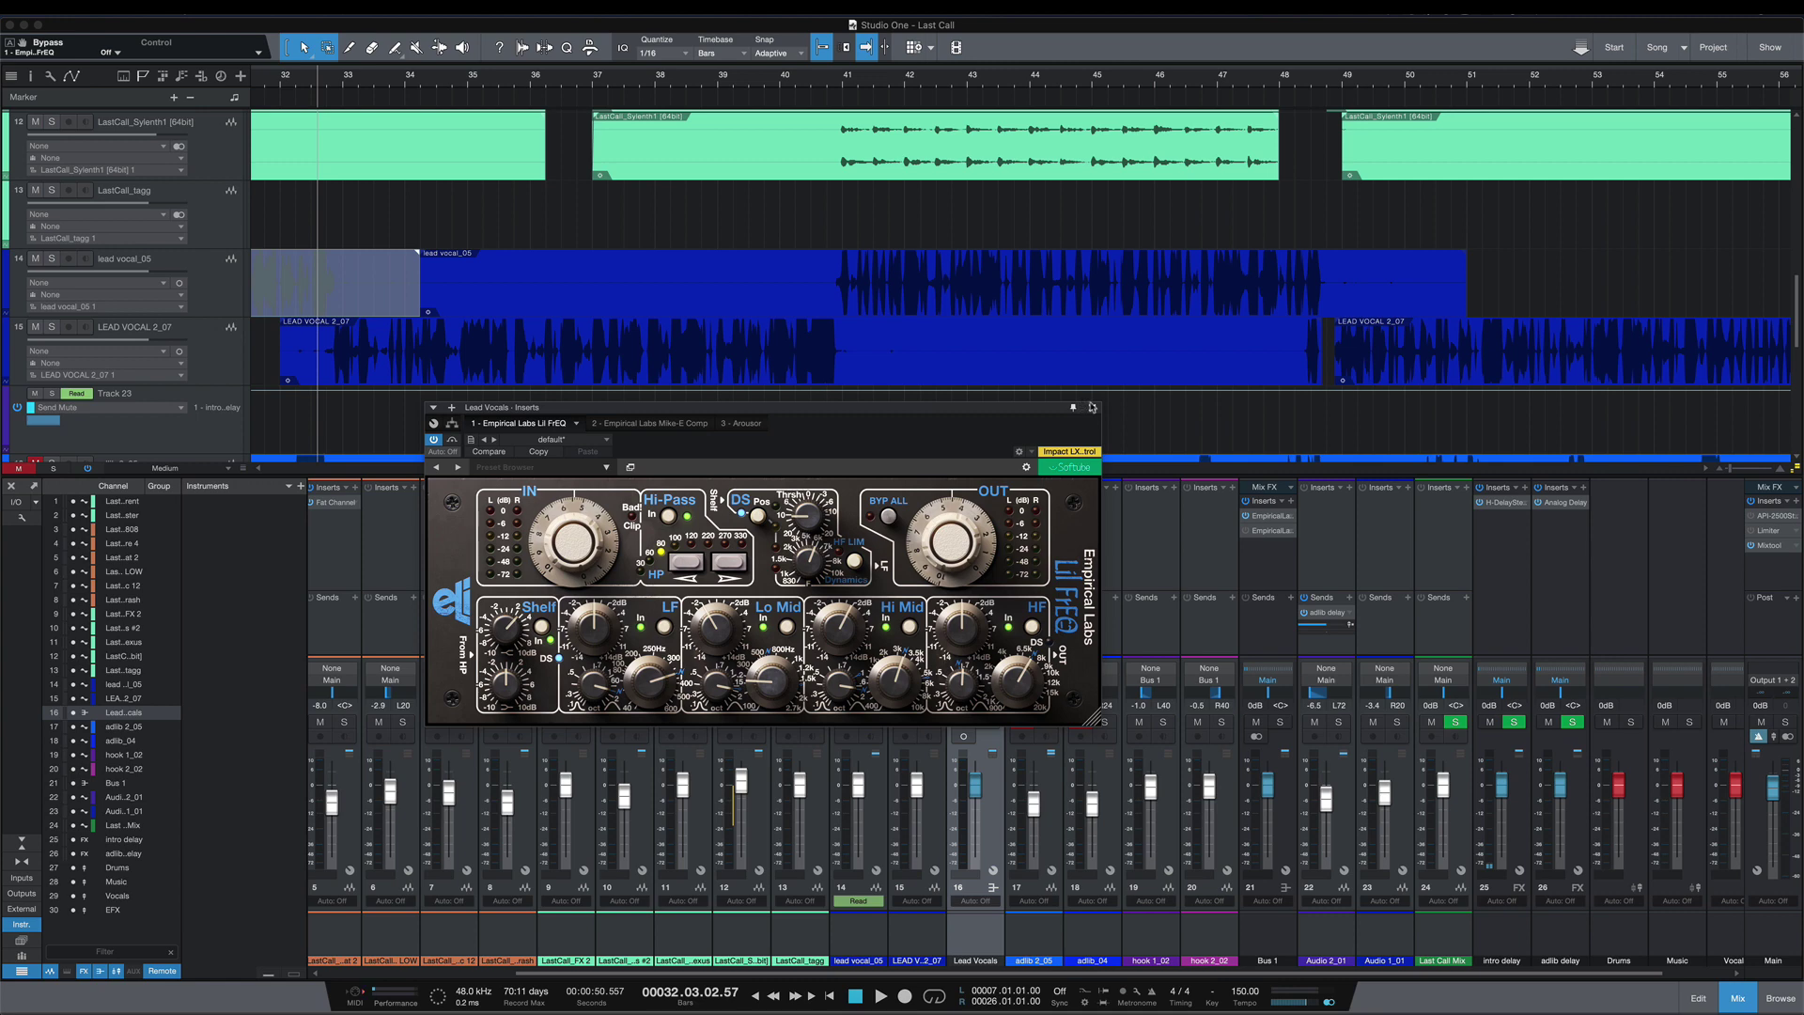
Close the Lil FrEQ window and loop the song over the first clip on the hook 1_02 track.
click(1184, 406)
scroll(915, 333, left, 15)
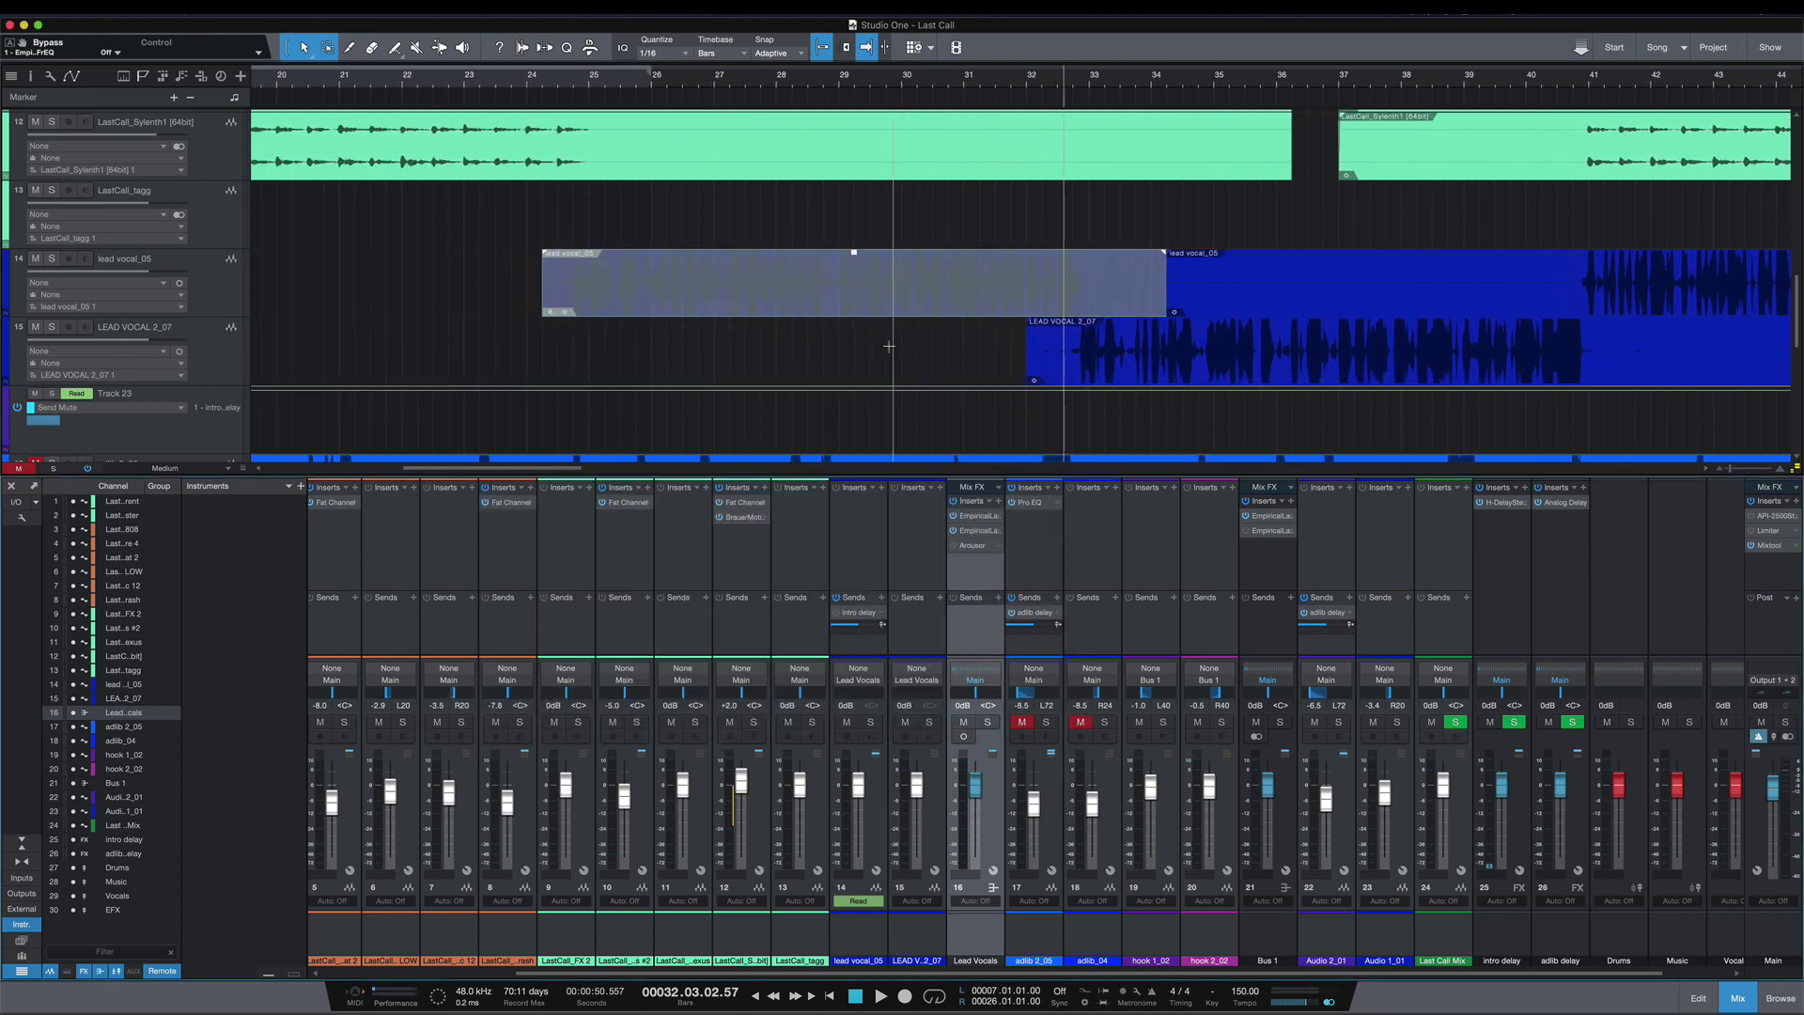
scroll(889, 348, down, 10)
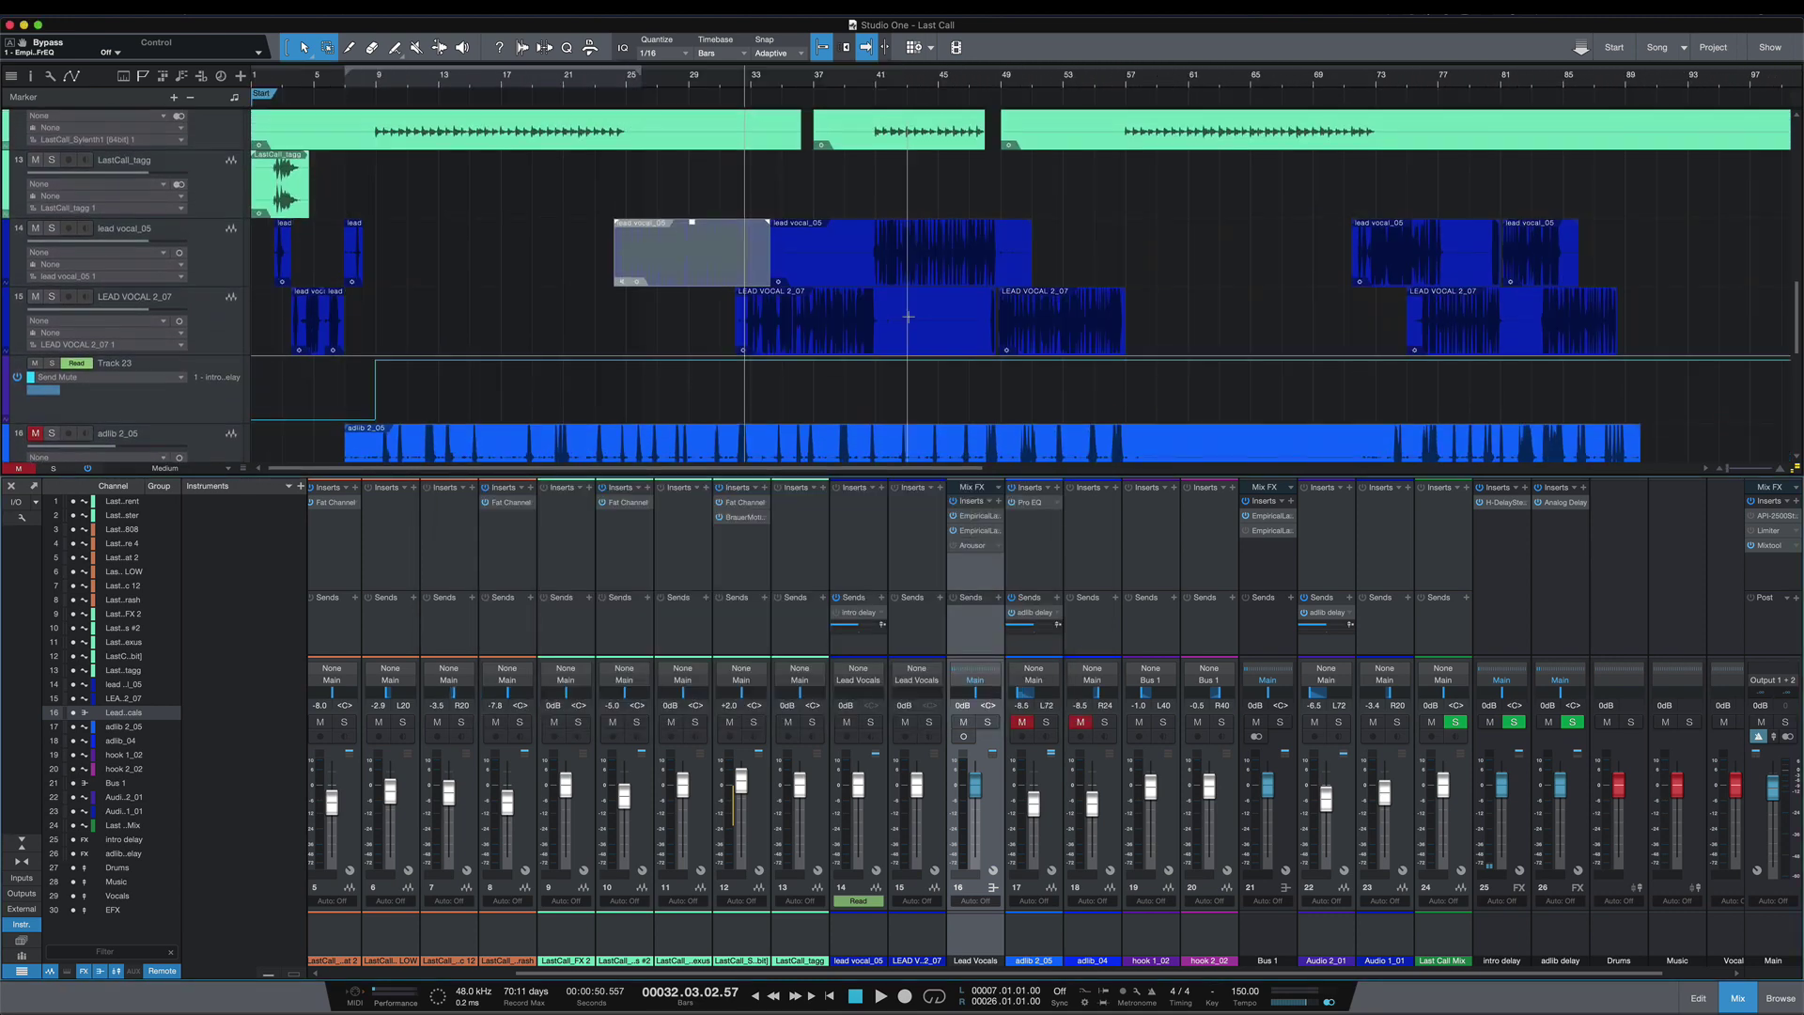
scroll(898, 324, down, 5)
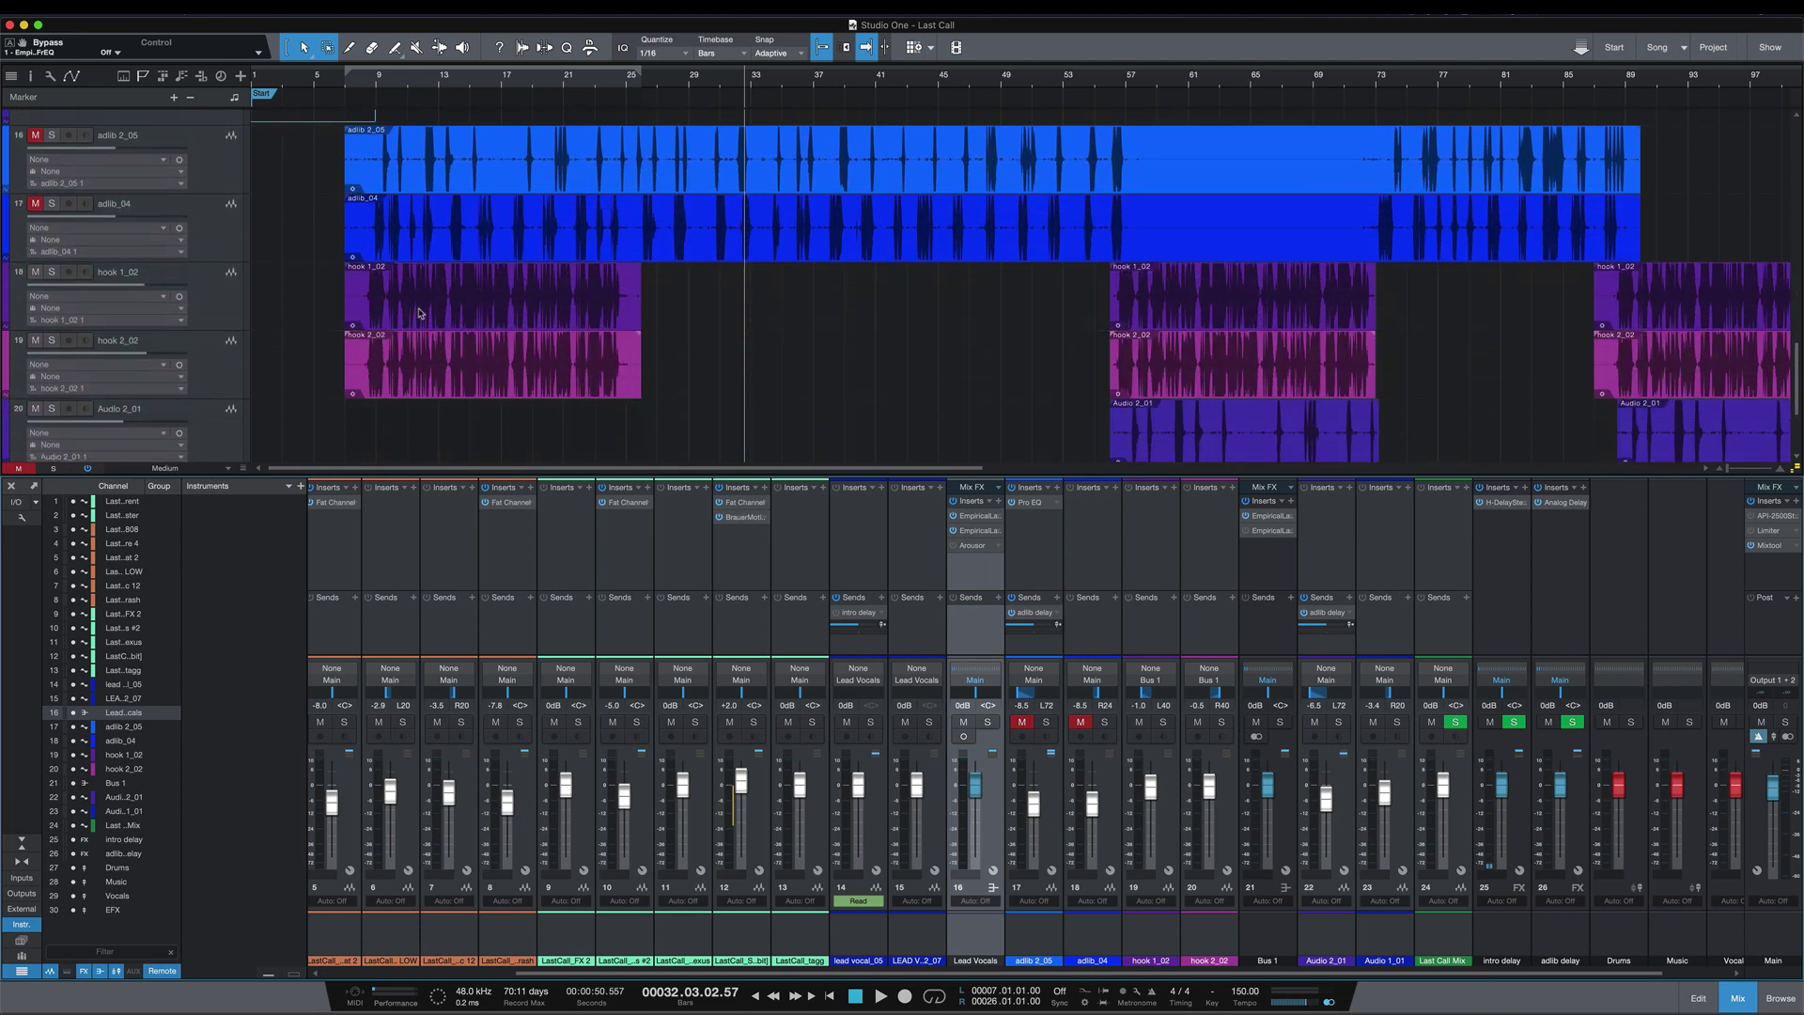
click(470, 321)
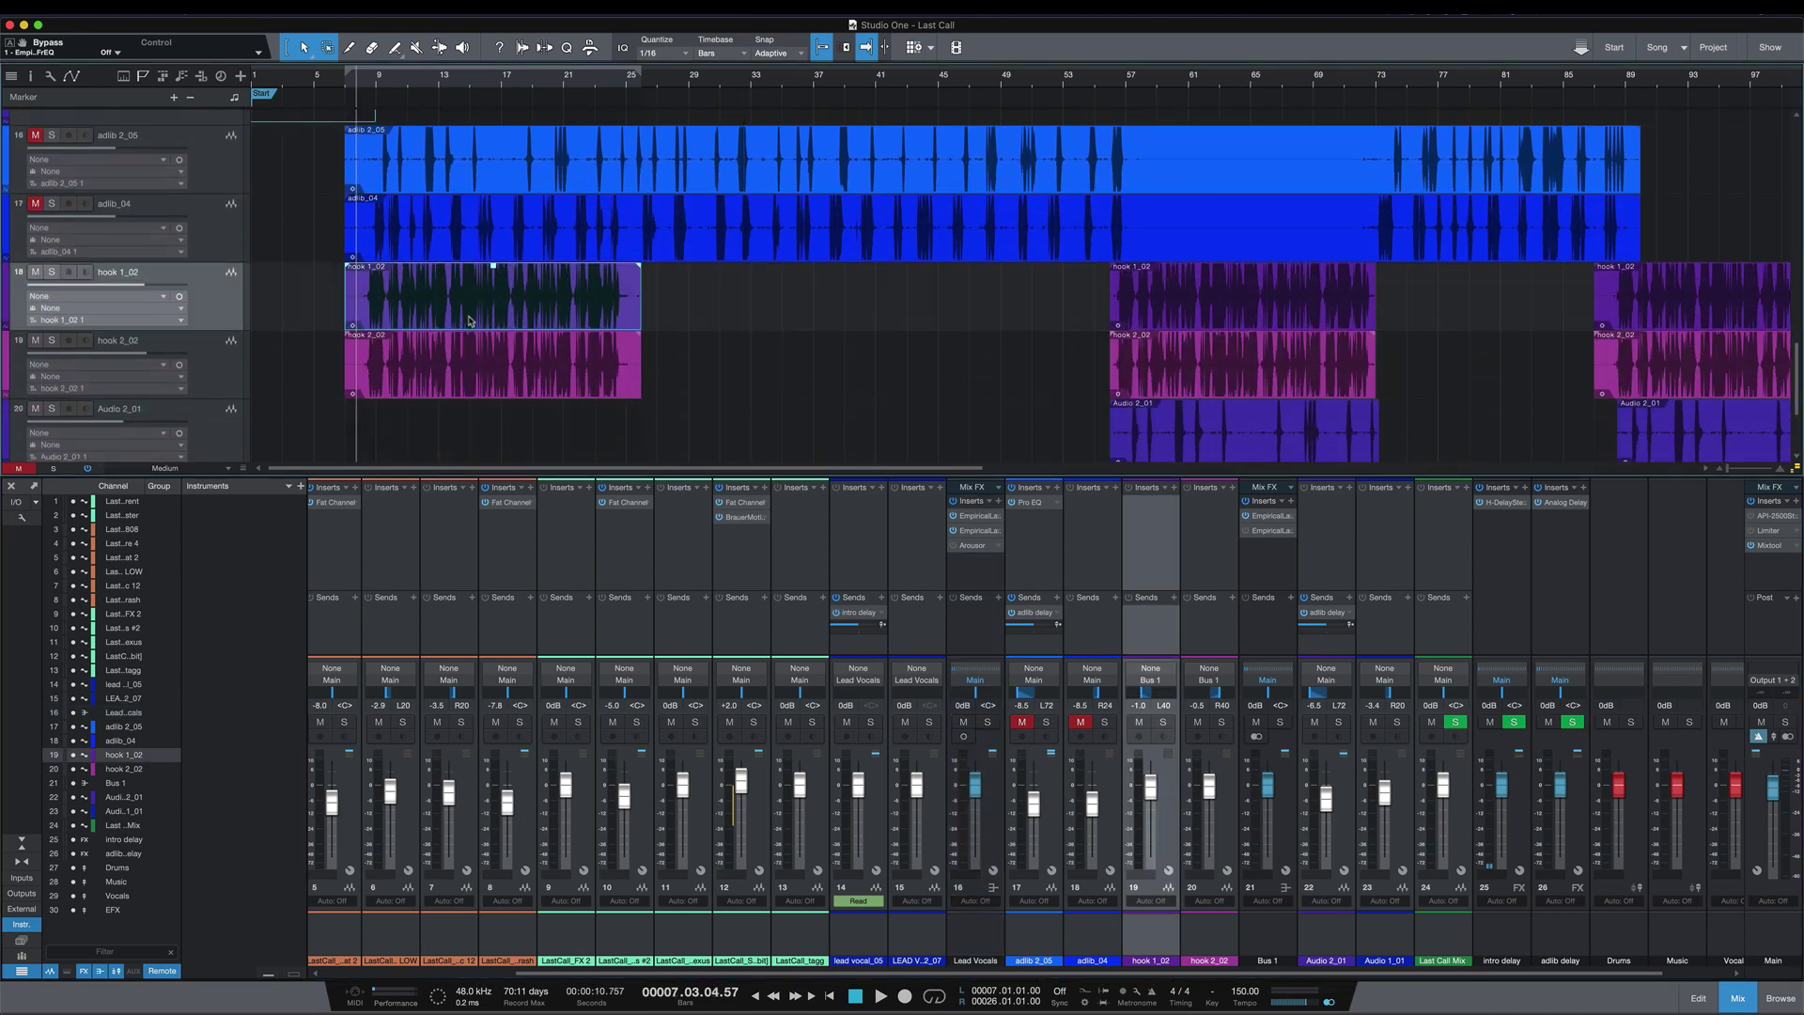
key(p)
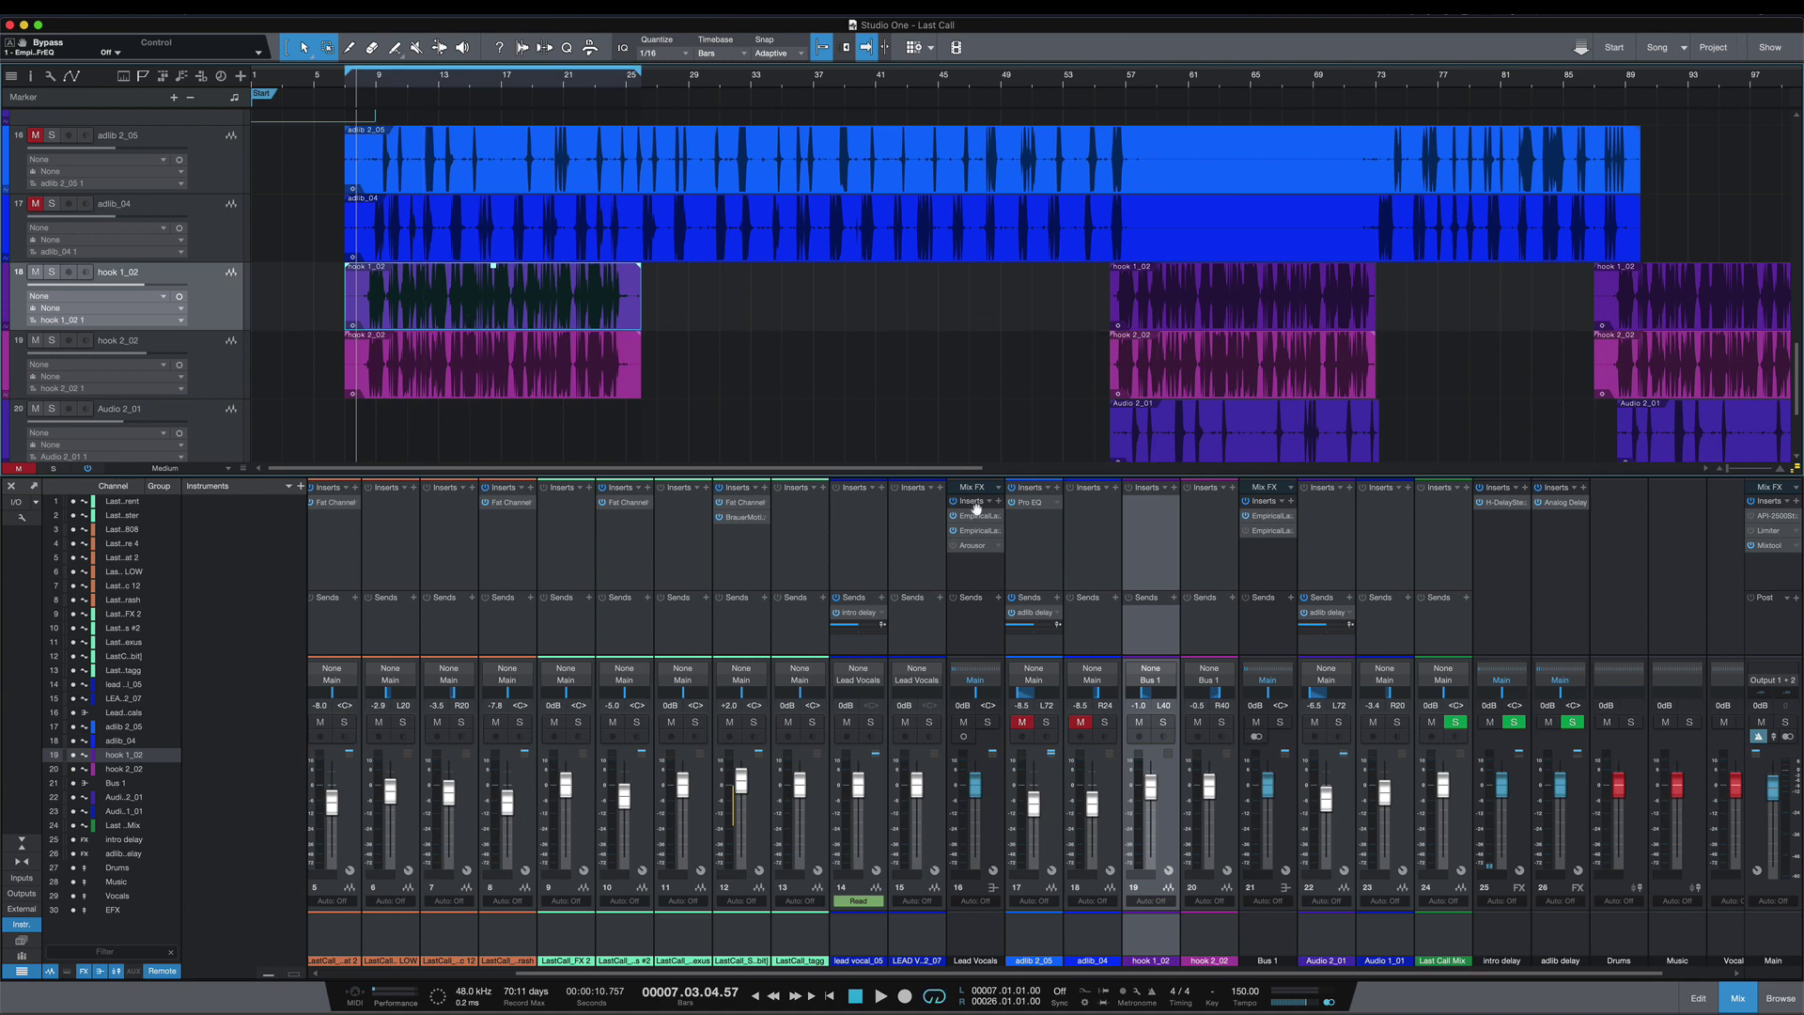
Open the Mike-E Comp insert on the Lead Vocals channel and examine its drive, output and emphasis controls.
click(981, 532)
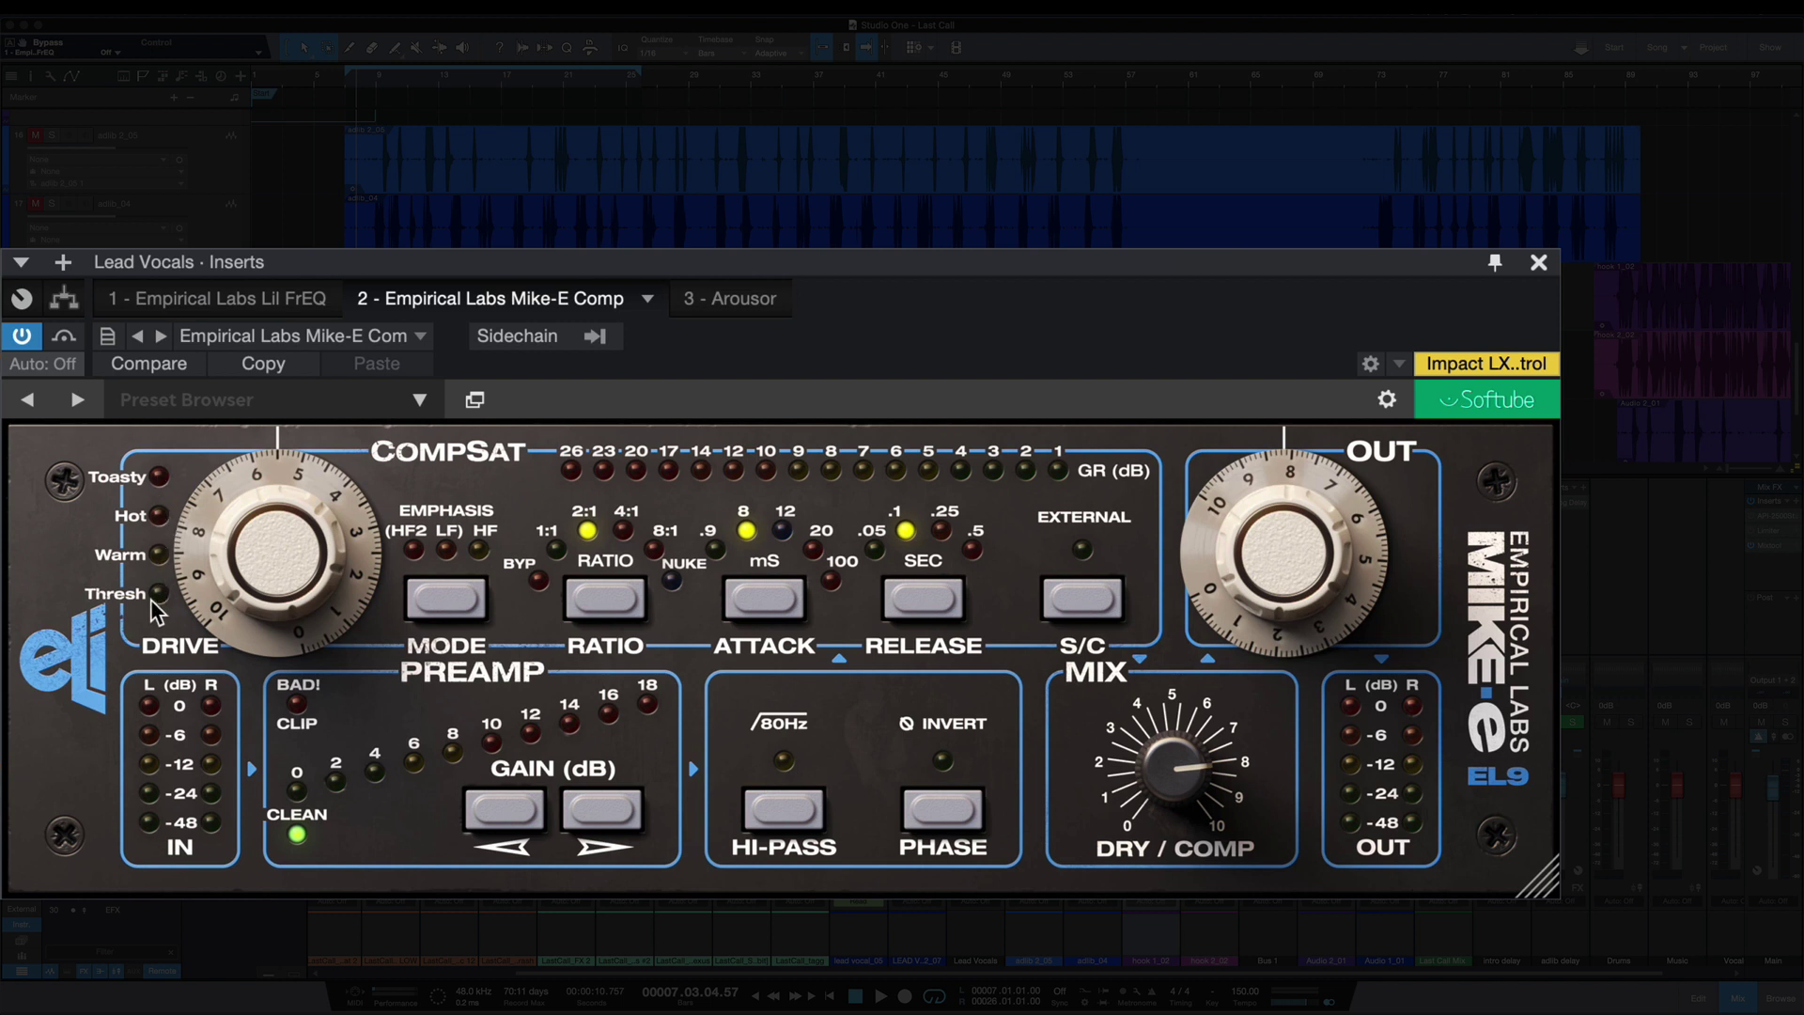
mouse_move(198, 570)
mouse_move(1296, 552)
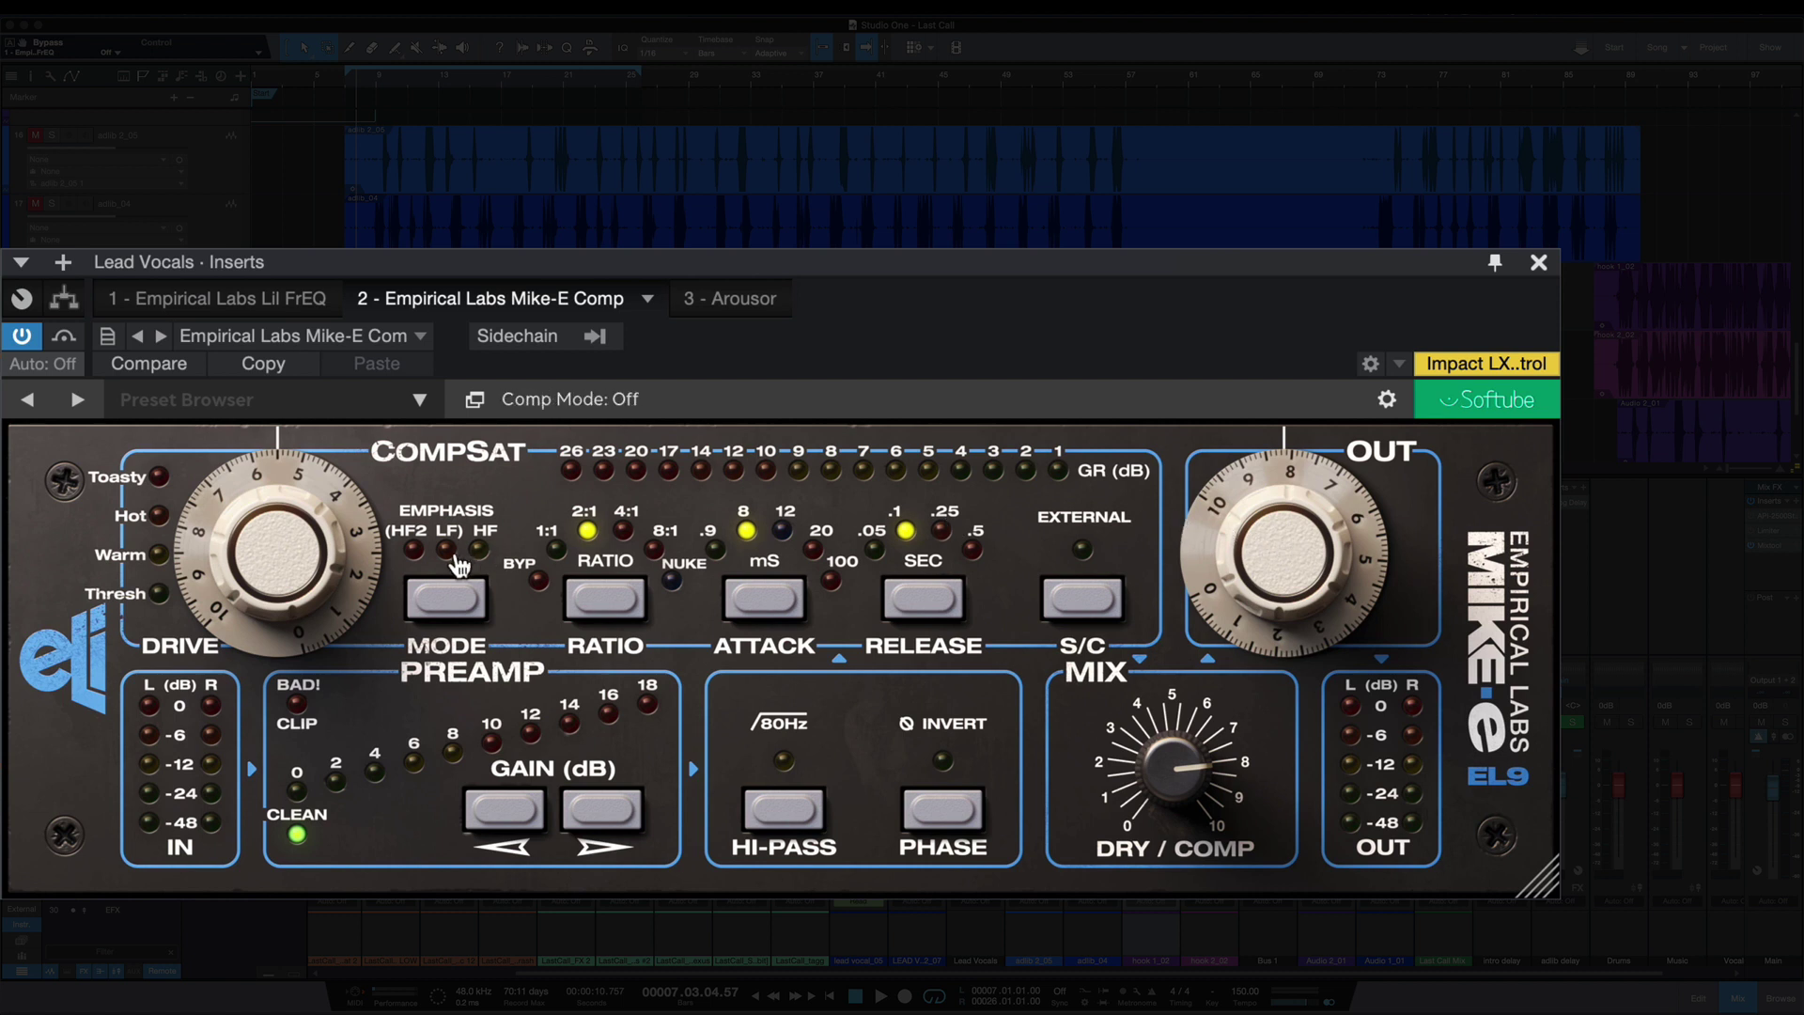
mouse_move(280, 532)
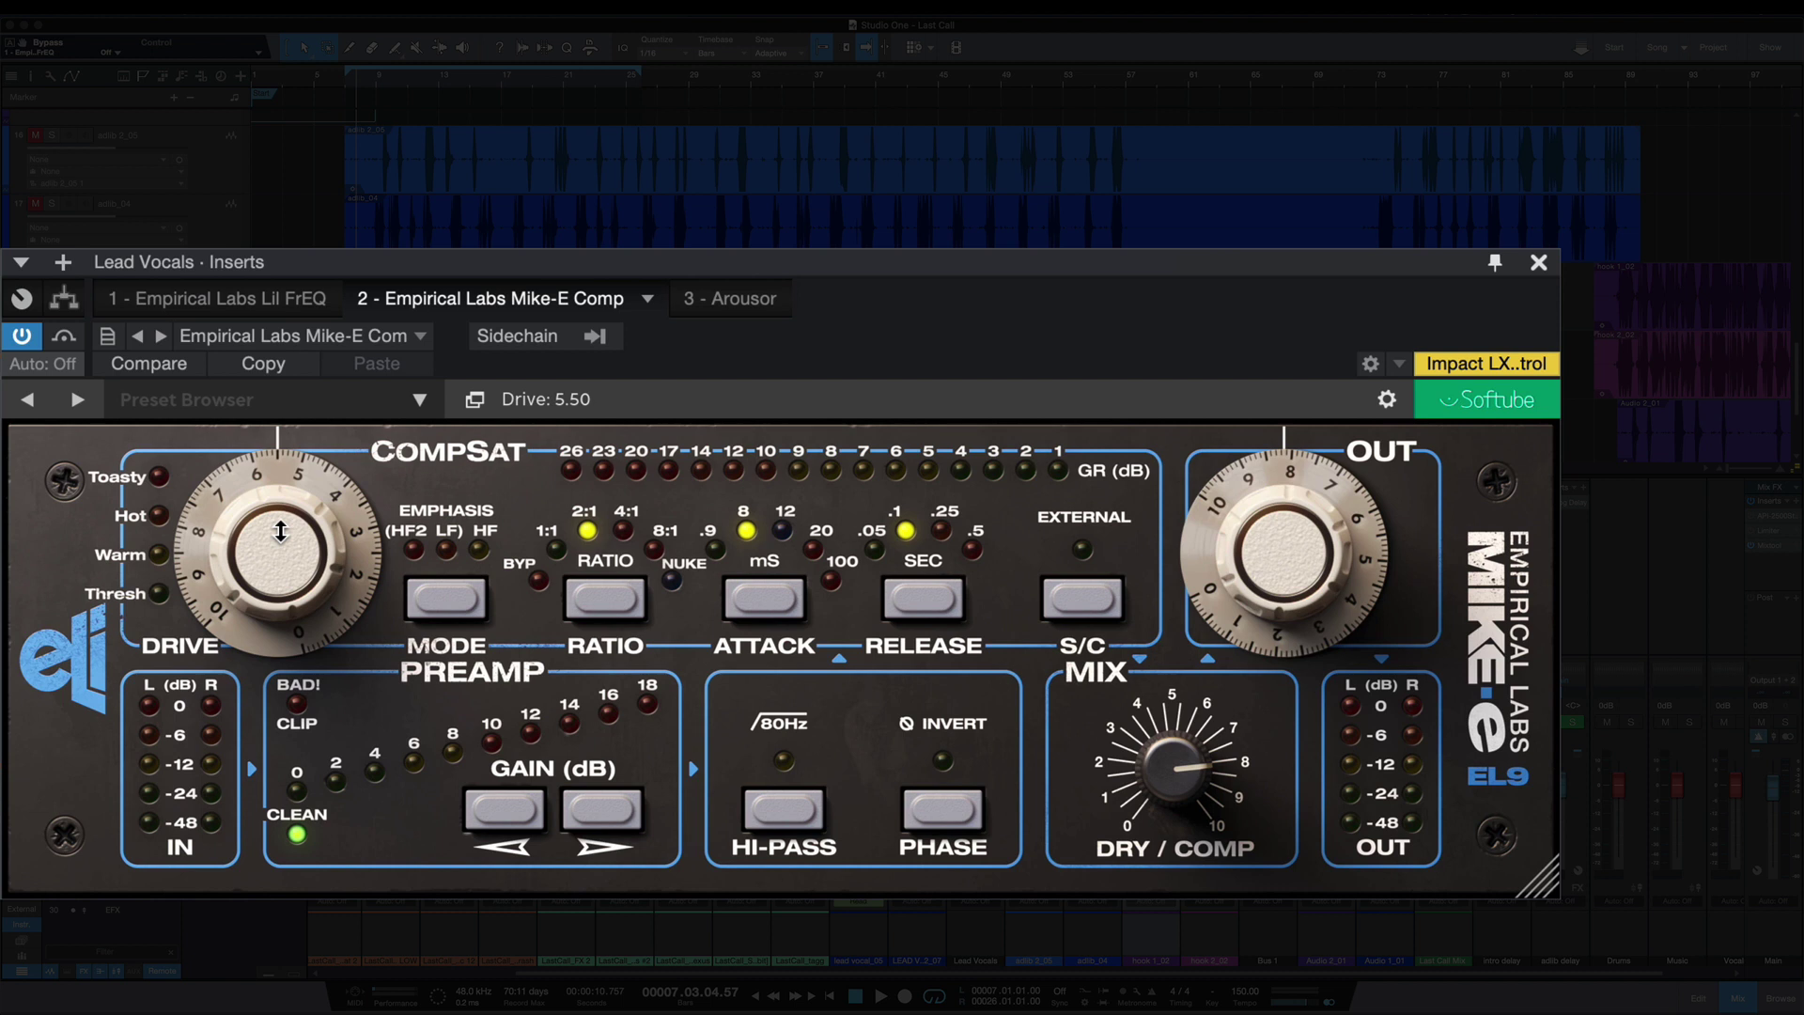
mouse_move(443, 718)
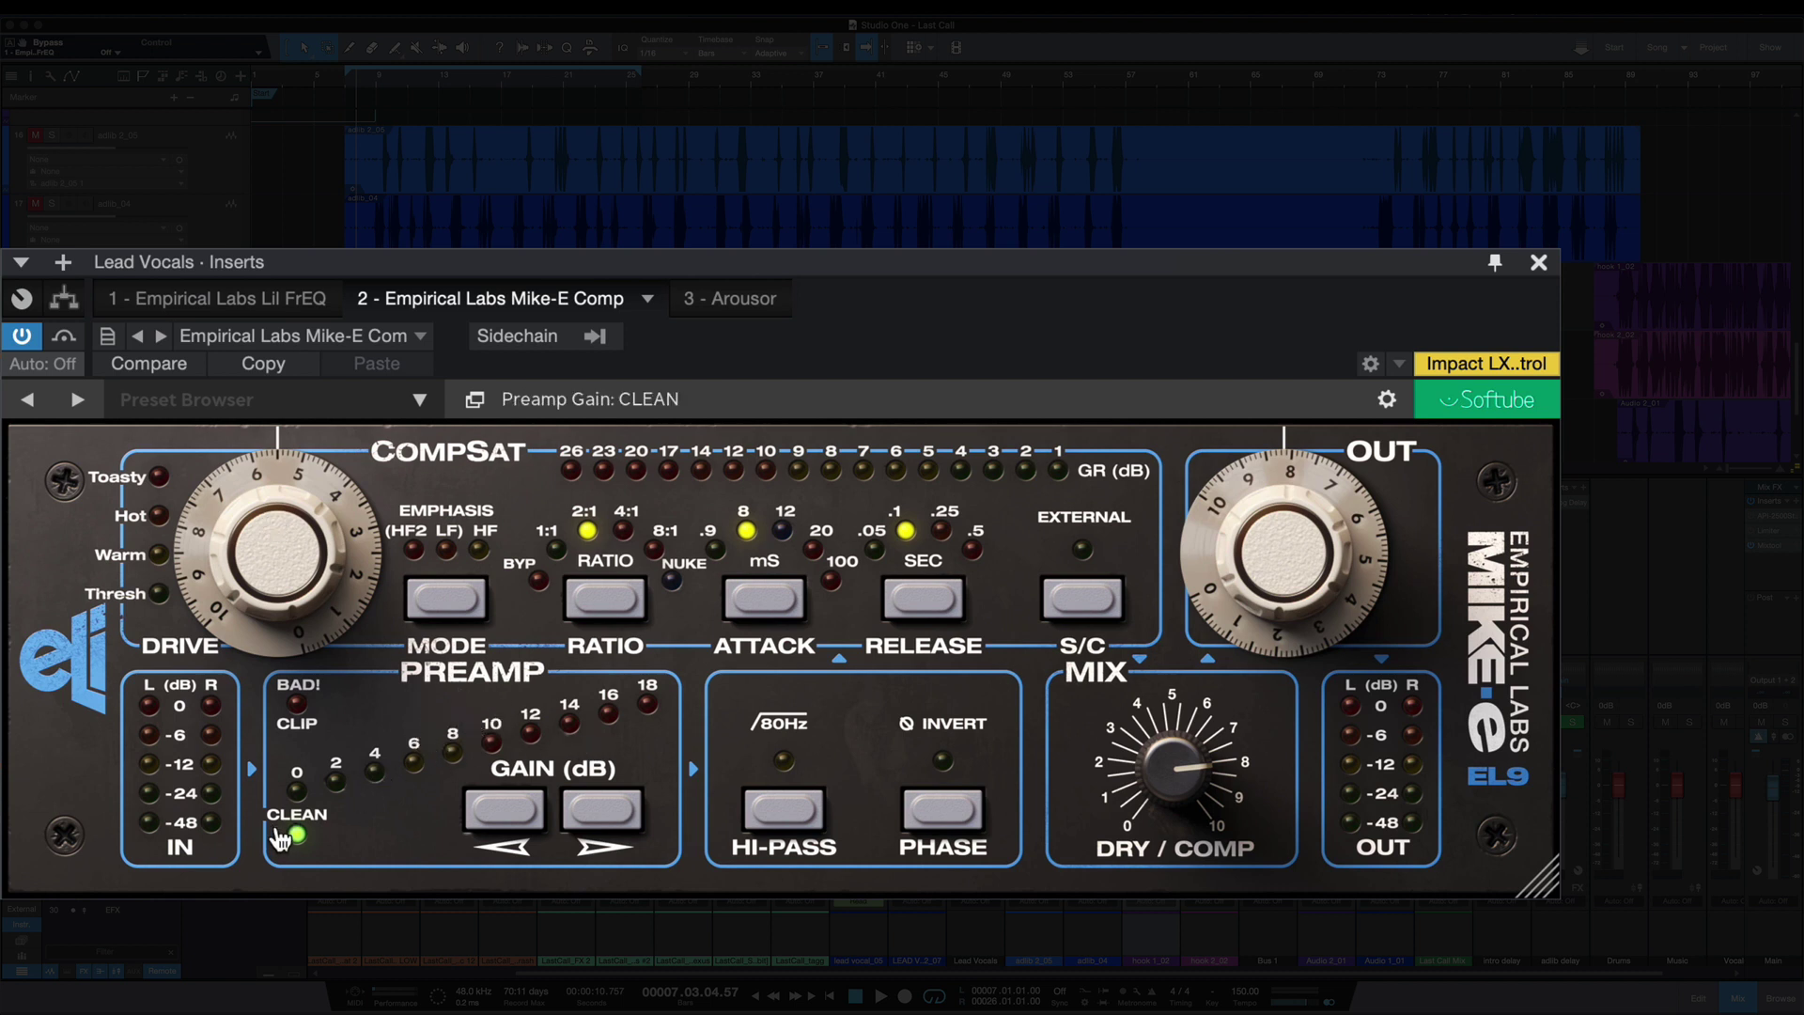
Raise the Mike-E preamp gain in steps from CLEAN up to 18 dB.
click(599, 818)
click(599, 825)
click(600, 823)
click(599, 823)
click(600, 822)
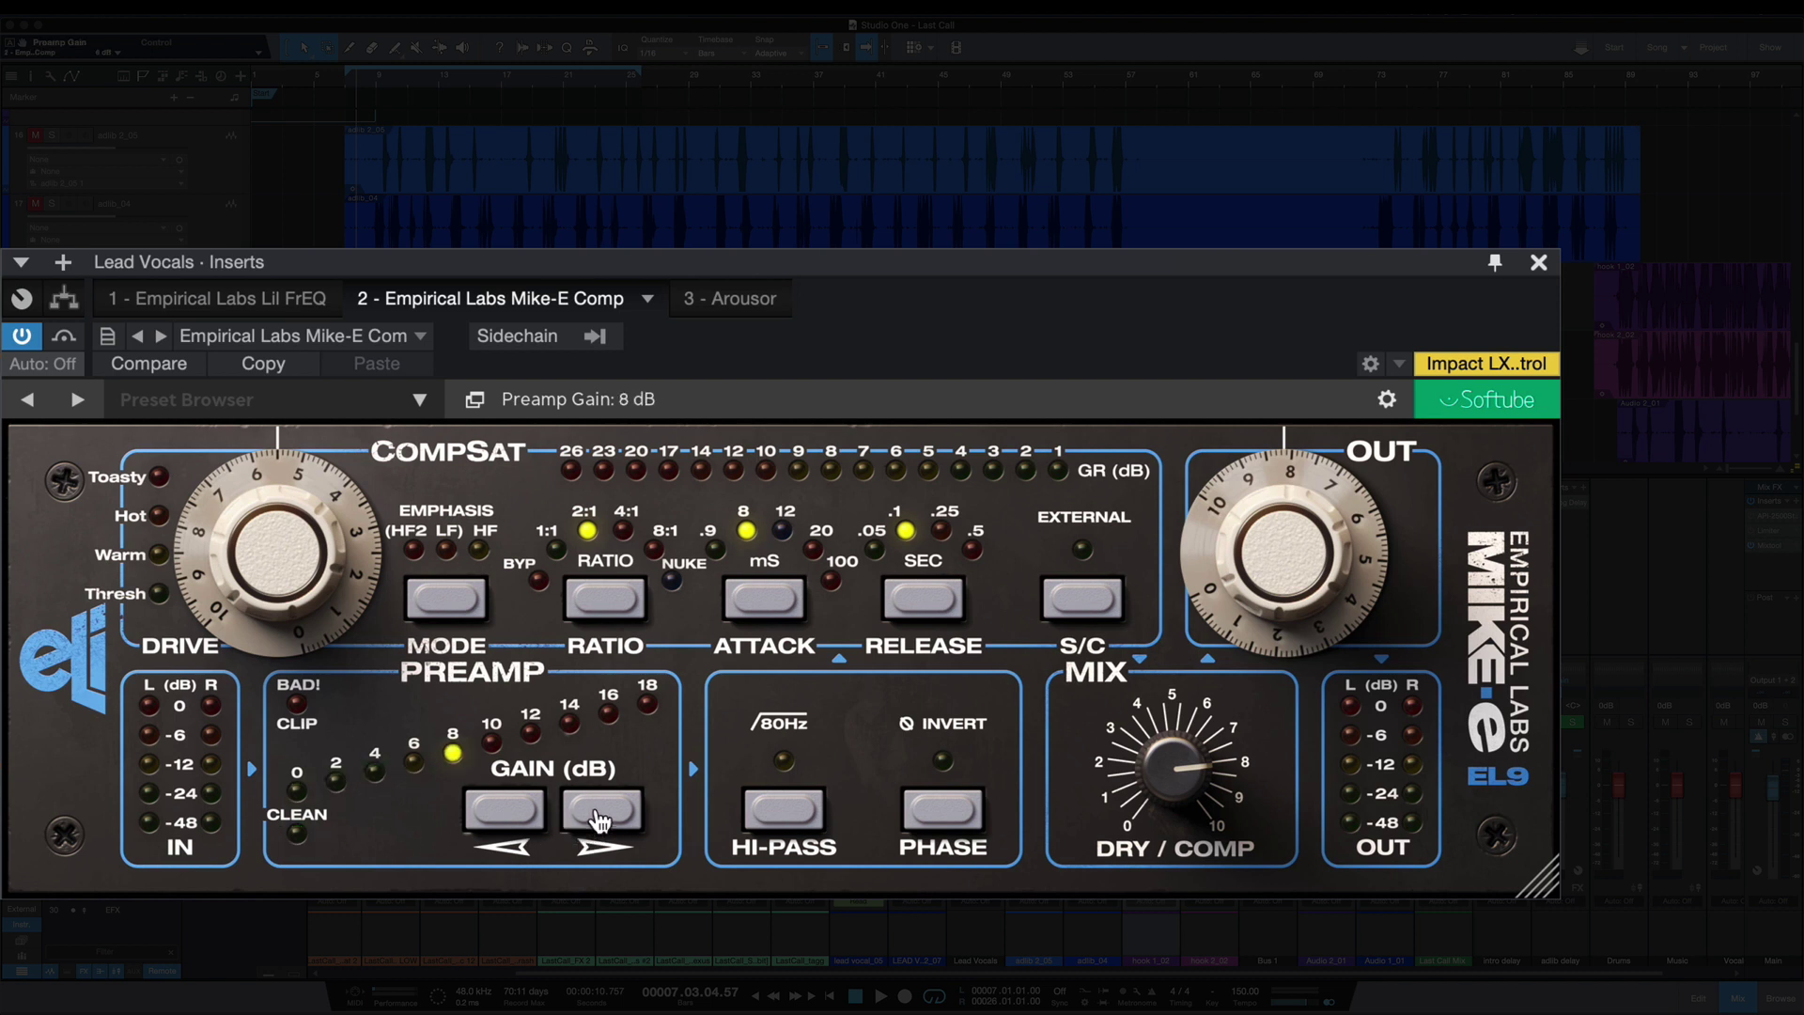
click(601, 822)
click(600, 822)
click(601, 821)
click(602, 821)
click(602, 820)
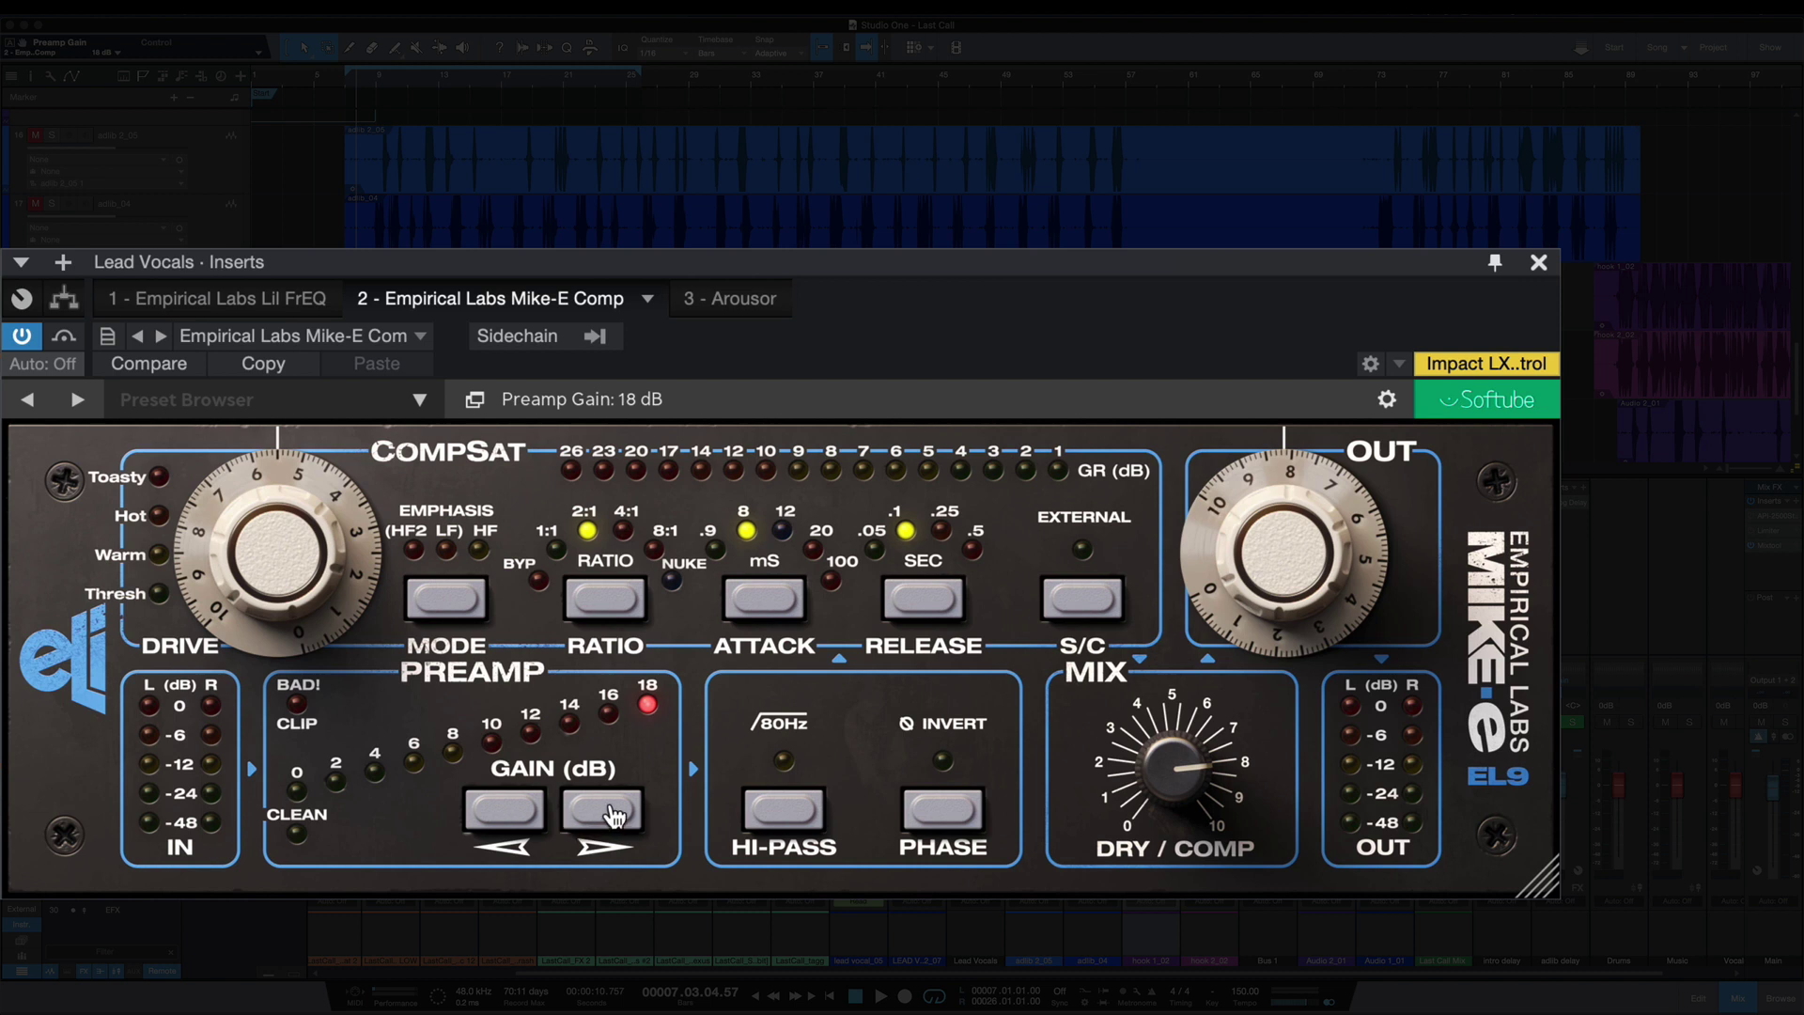
Step the Mike-E preamp gain back down to CLEAN.
click(484, 806)
click(483, 807)
click(483, 805)
click(483, 805)
click(483, 805)
click(483, 806)
click(483, 805)
click(483, 805)
click(483, 806)
click(483, 805)
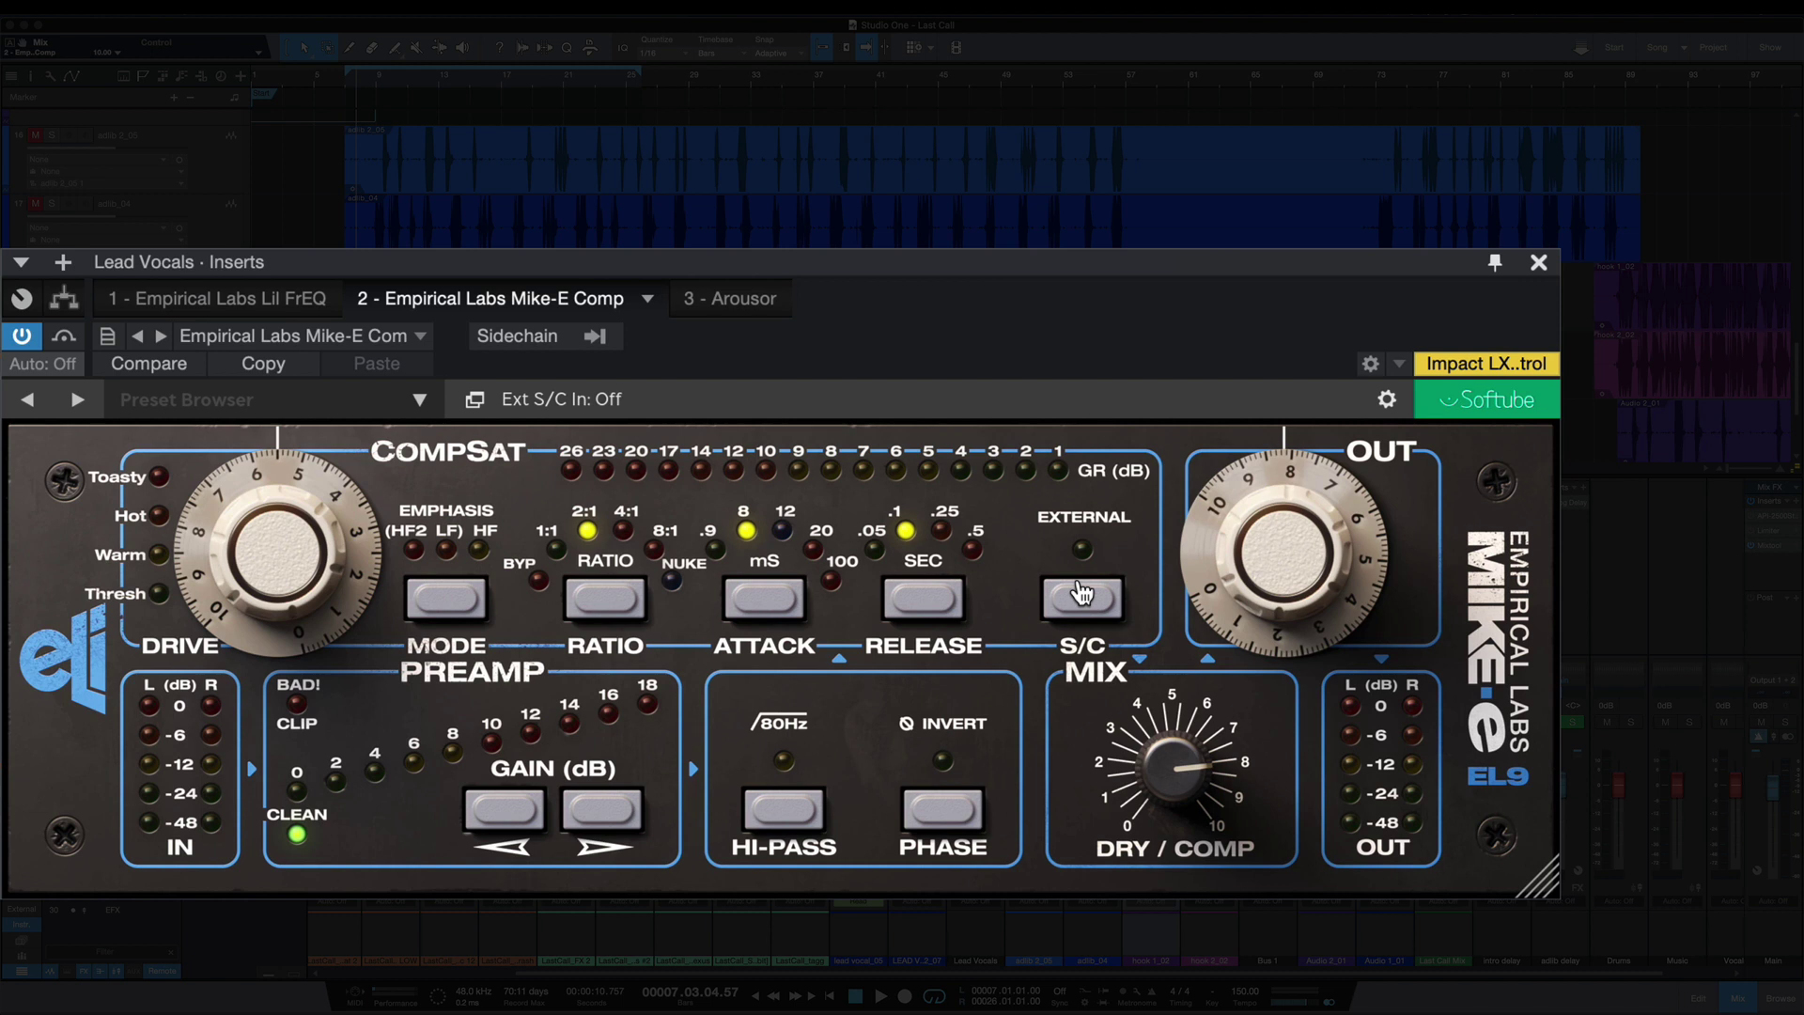
Play the loop while toggling the bypass of the Mike-E Comp on Lead Vocals.
click(64, 340)
key(space)
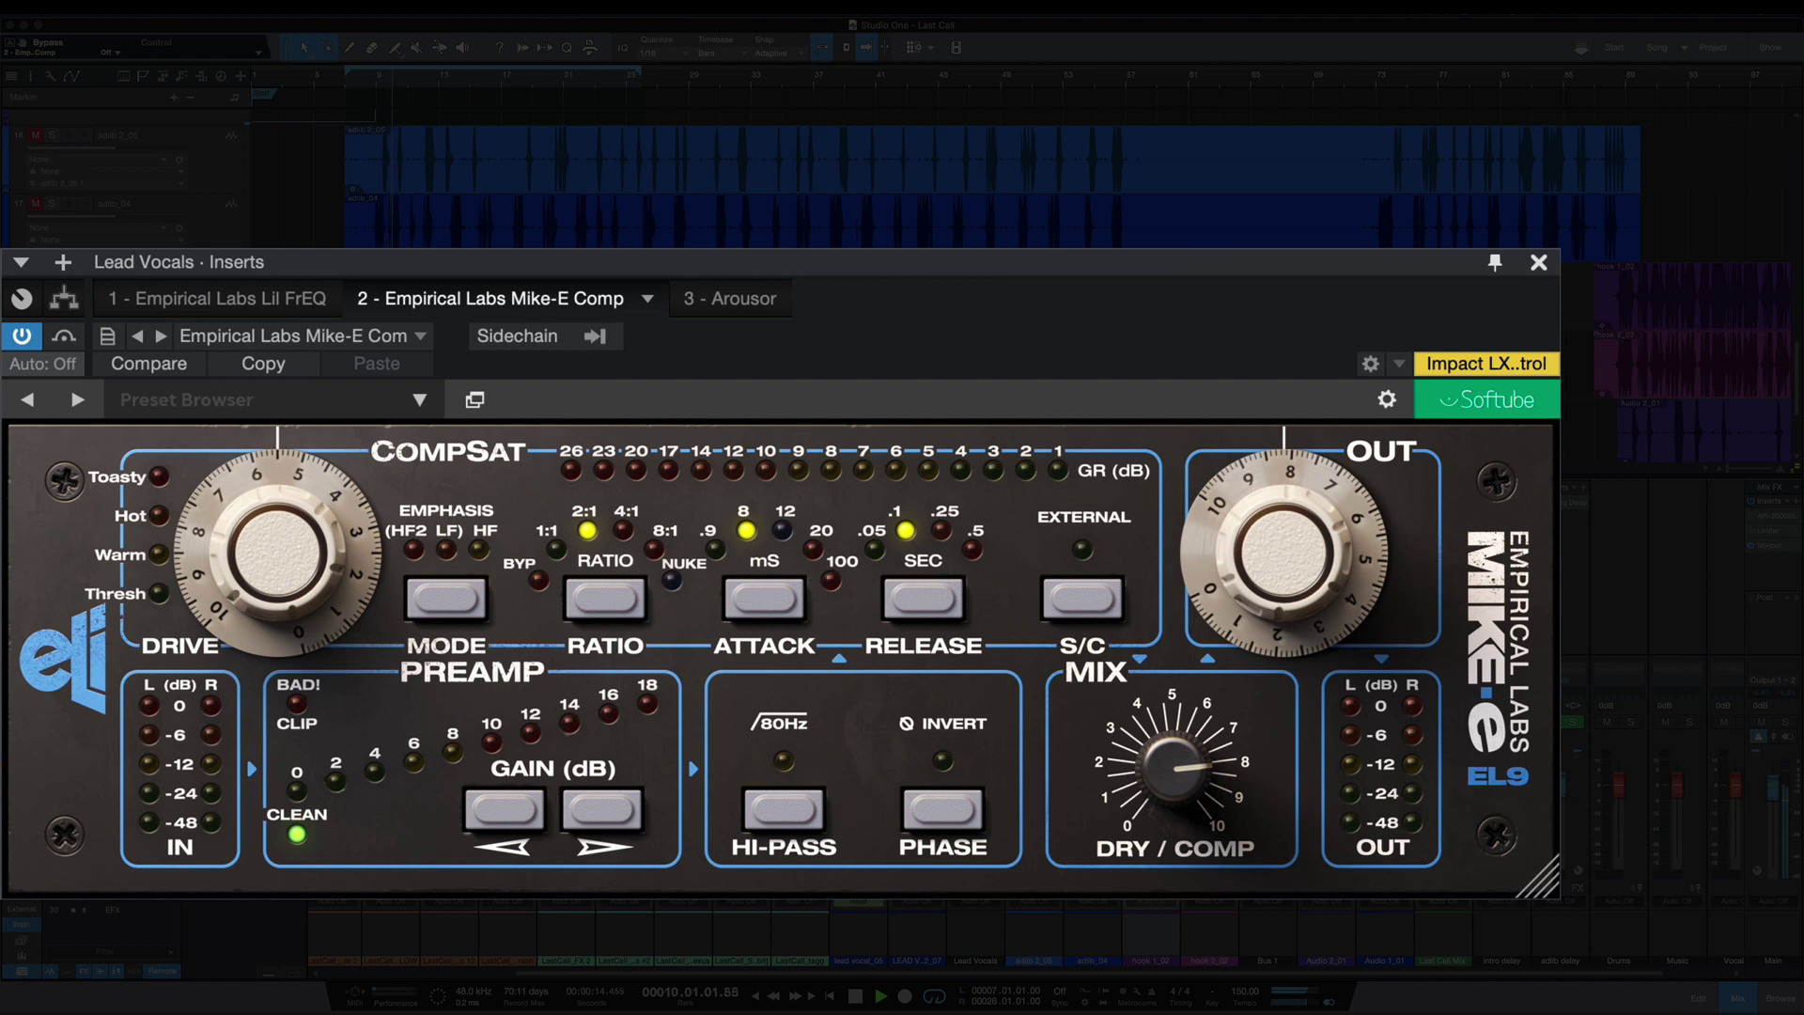
key(space)
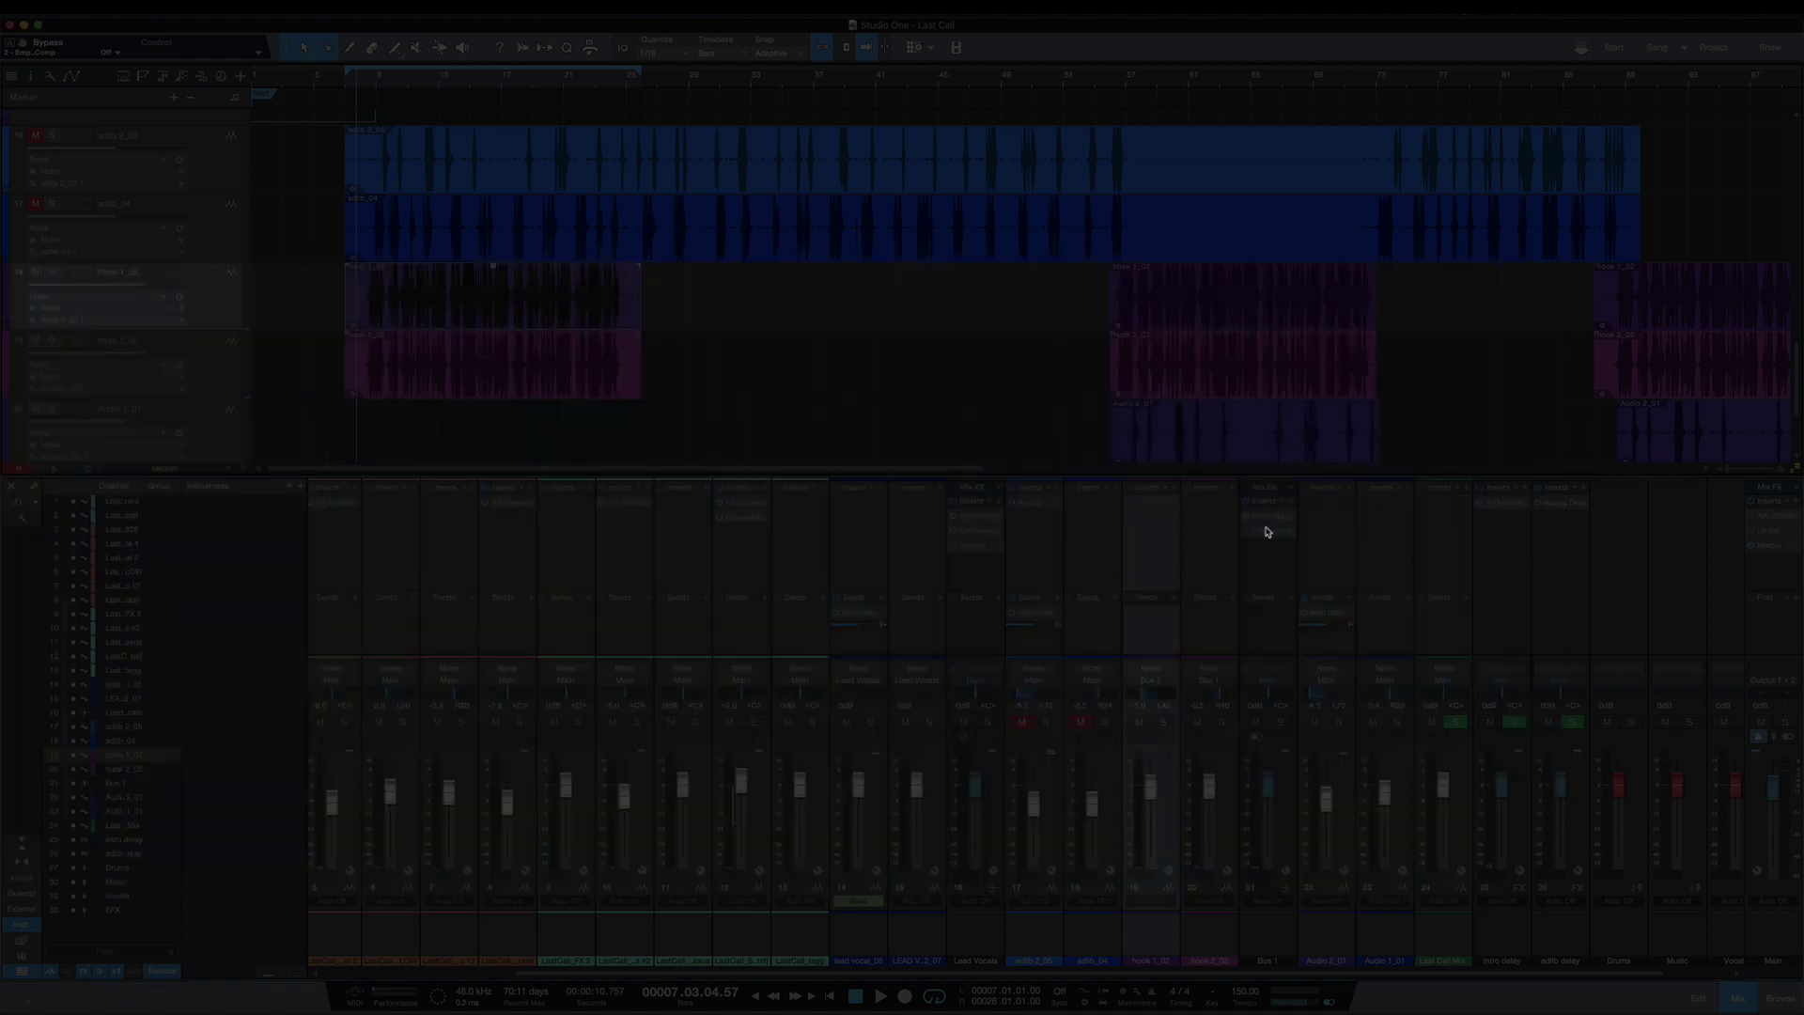
Open the Mike-E Comp insert on Bus 1, activate it and audition the looped hook through it.
click(1264, 532)
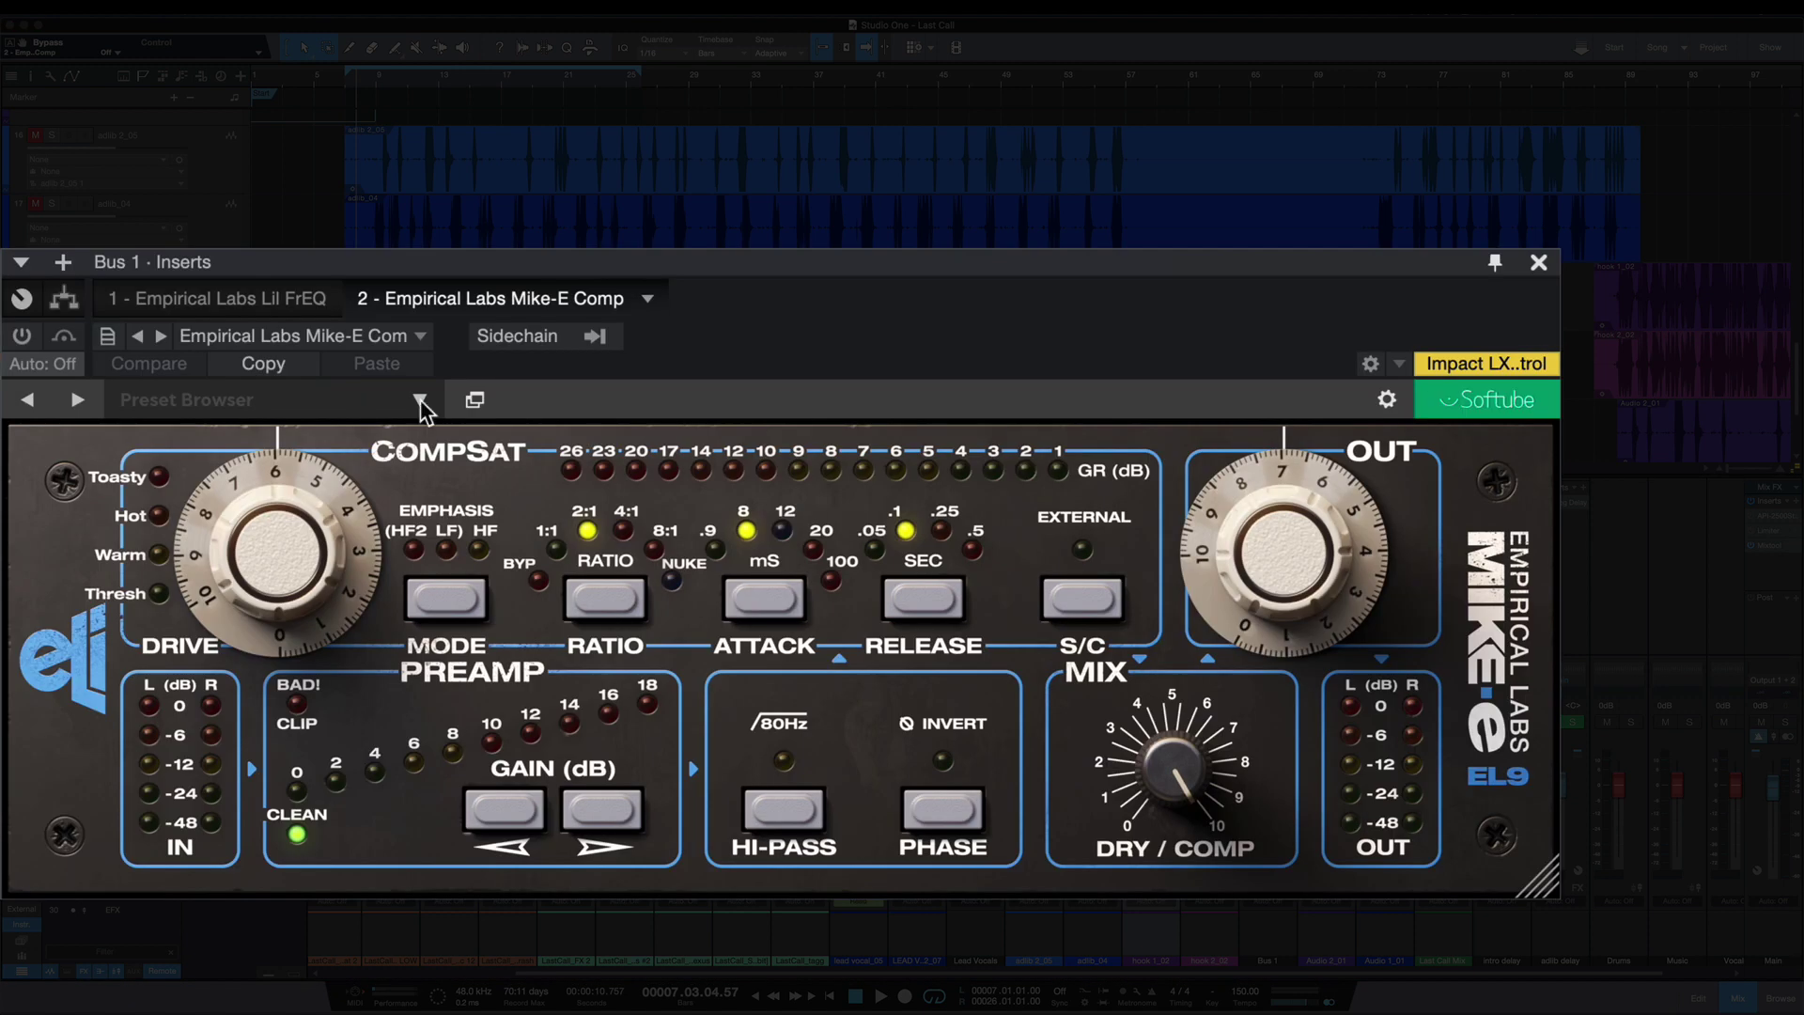
click(22, 336)
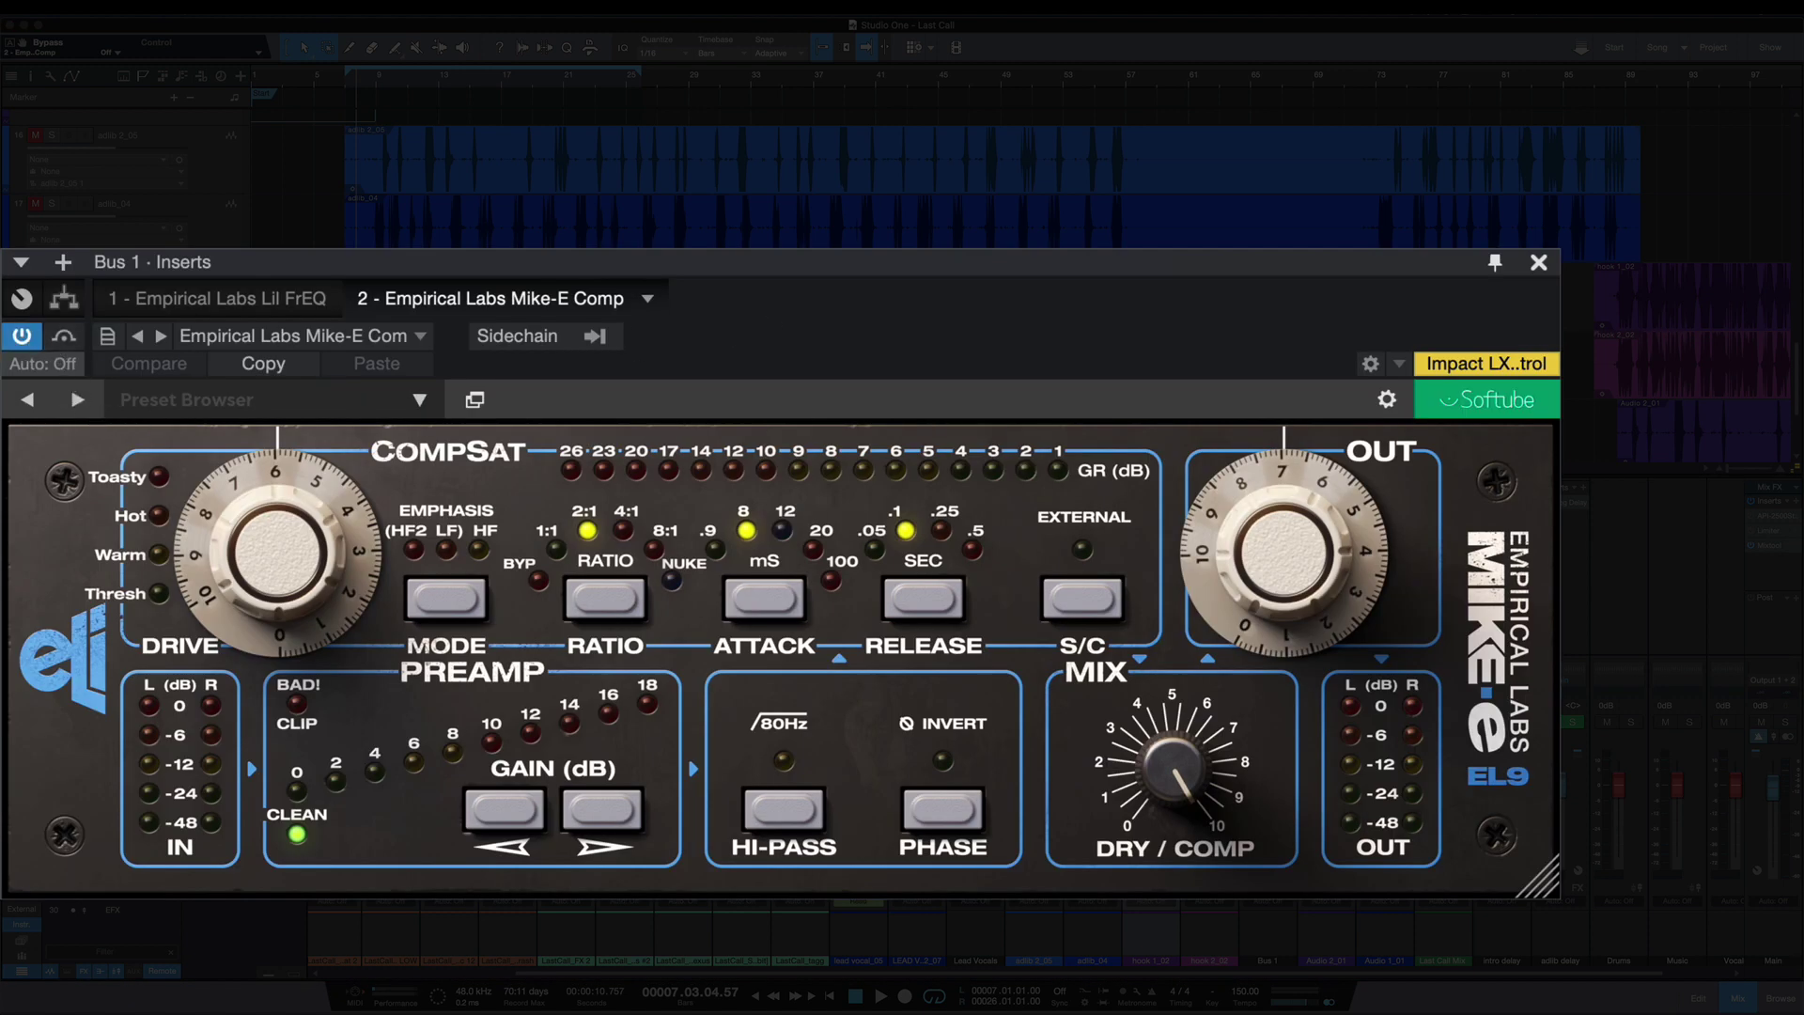
key(space)
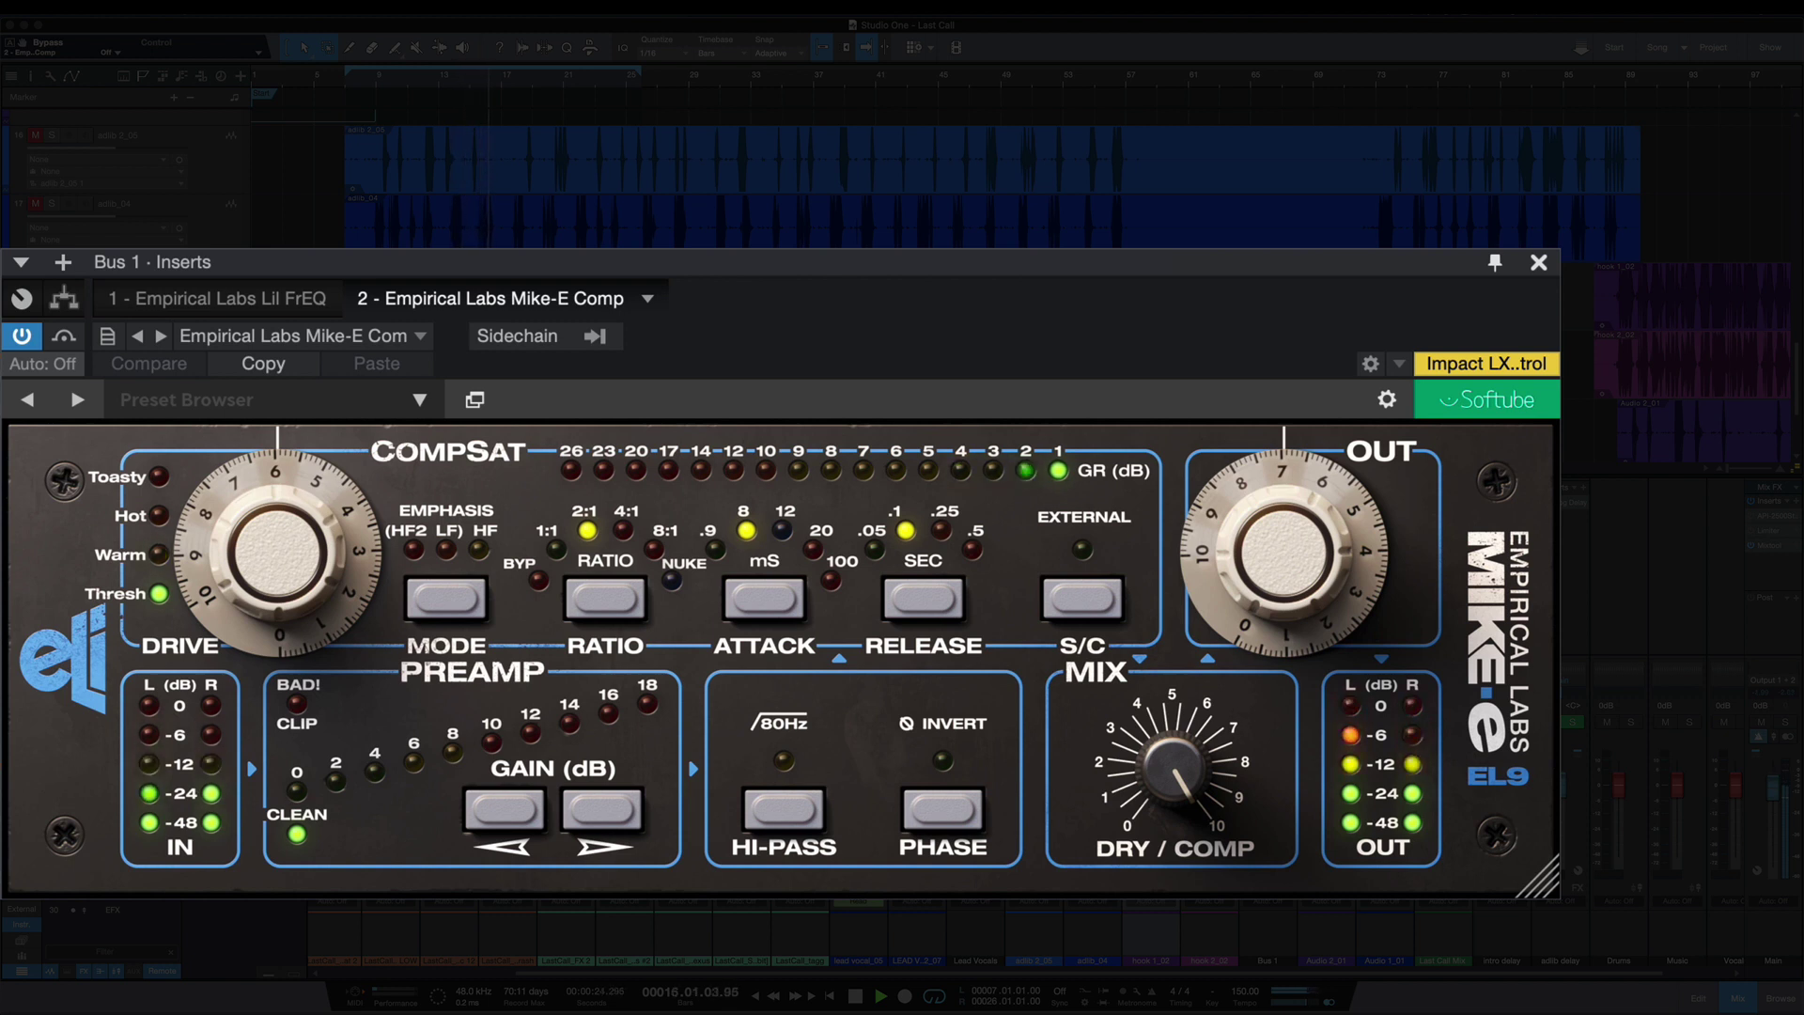
key(space)
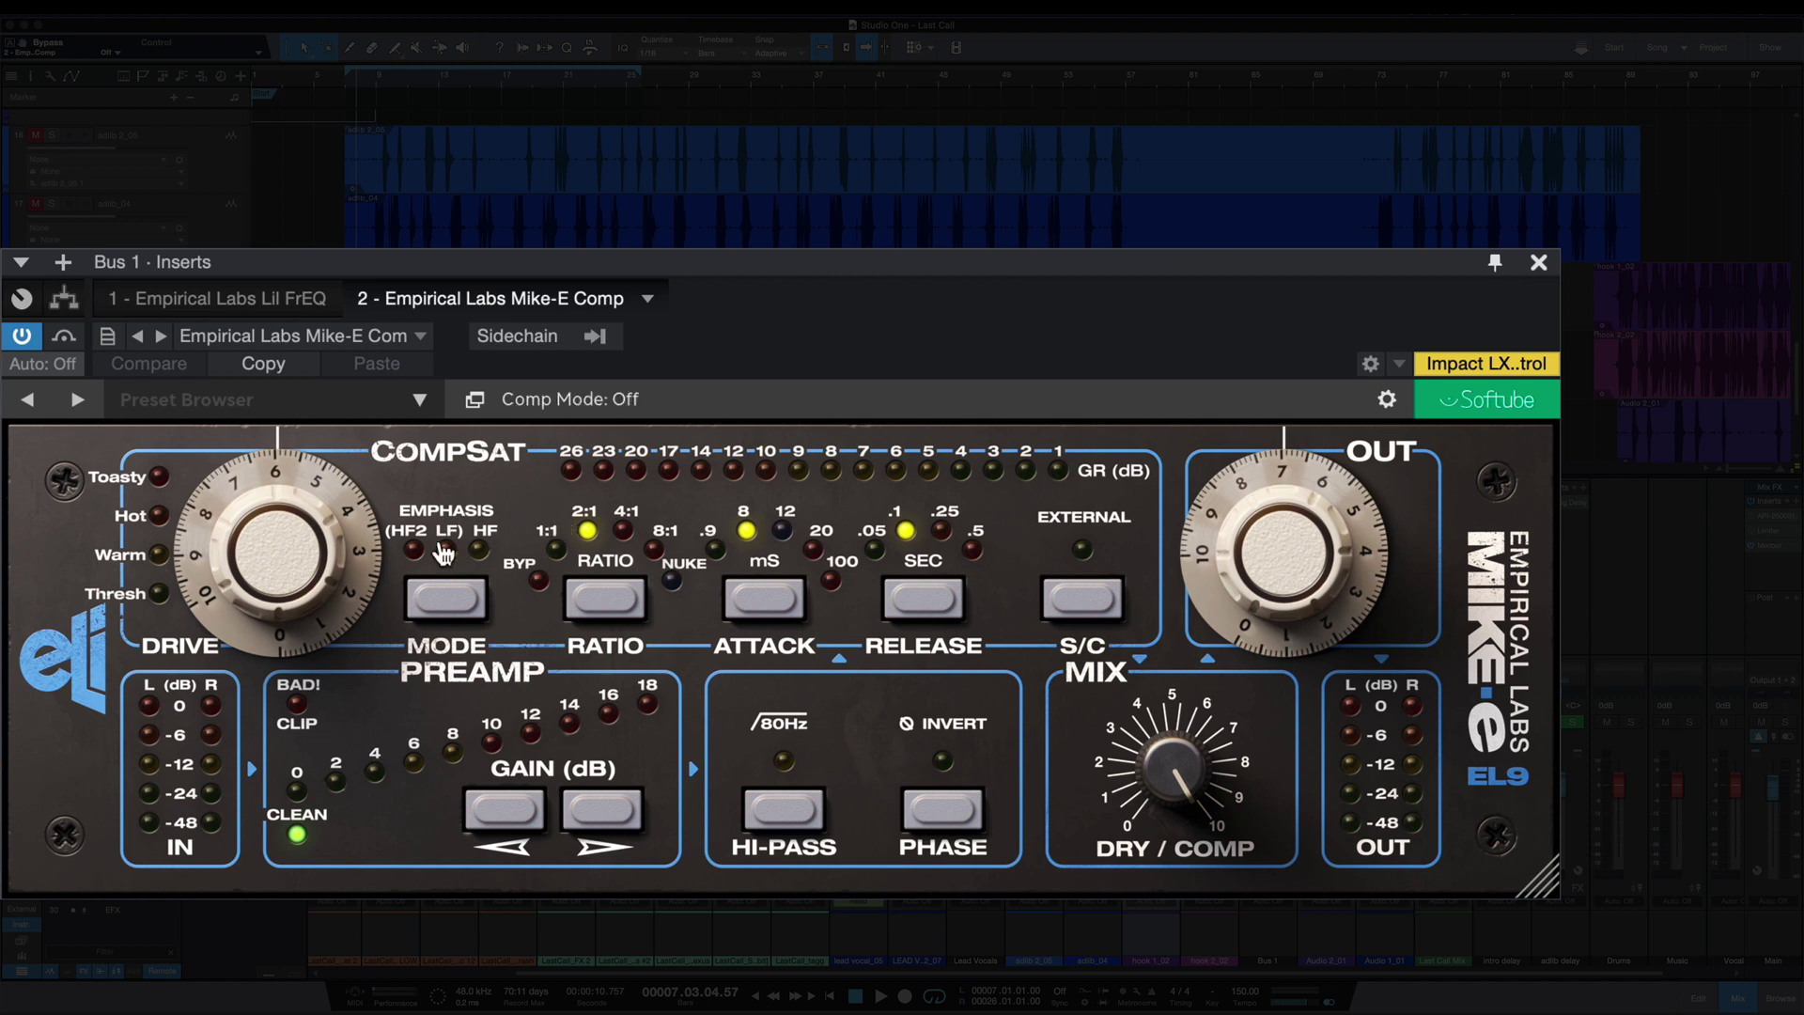
Cycle the Mike-E emphasis mode on Bus 1 through the HF2, LF and HF options and back to off.
click(441, 601)
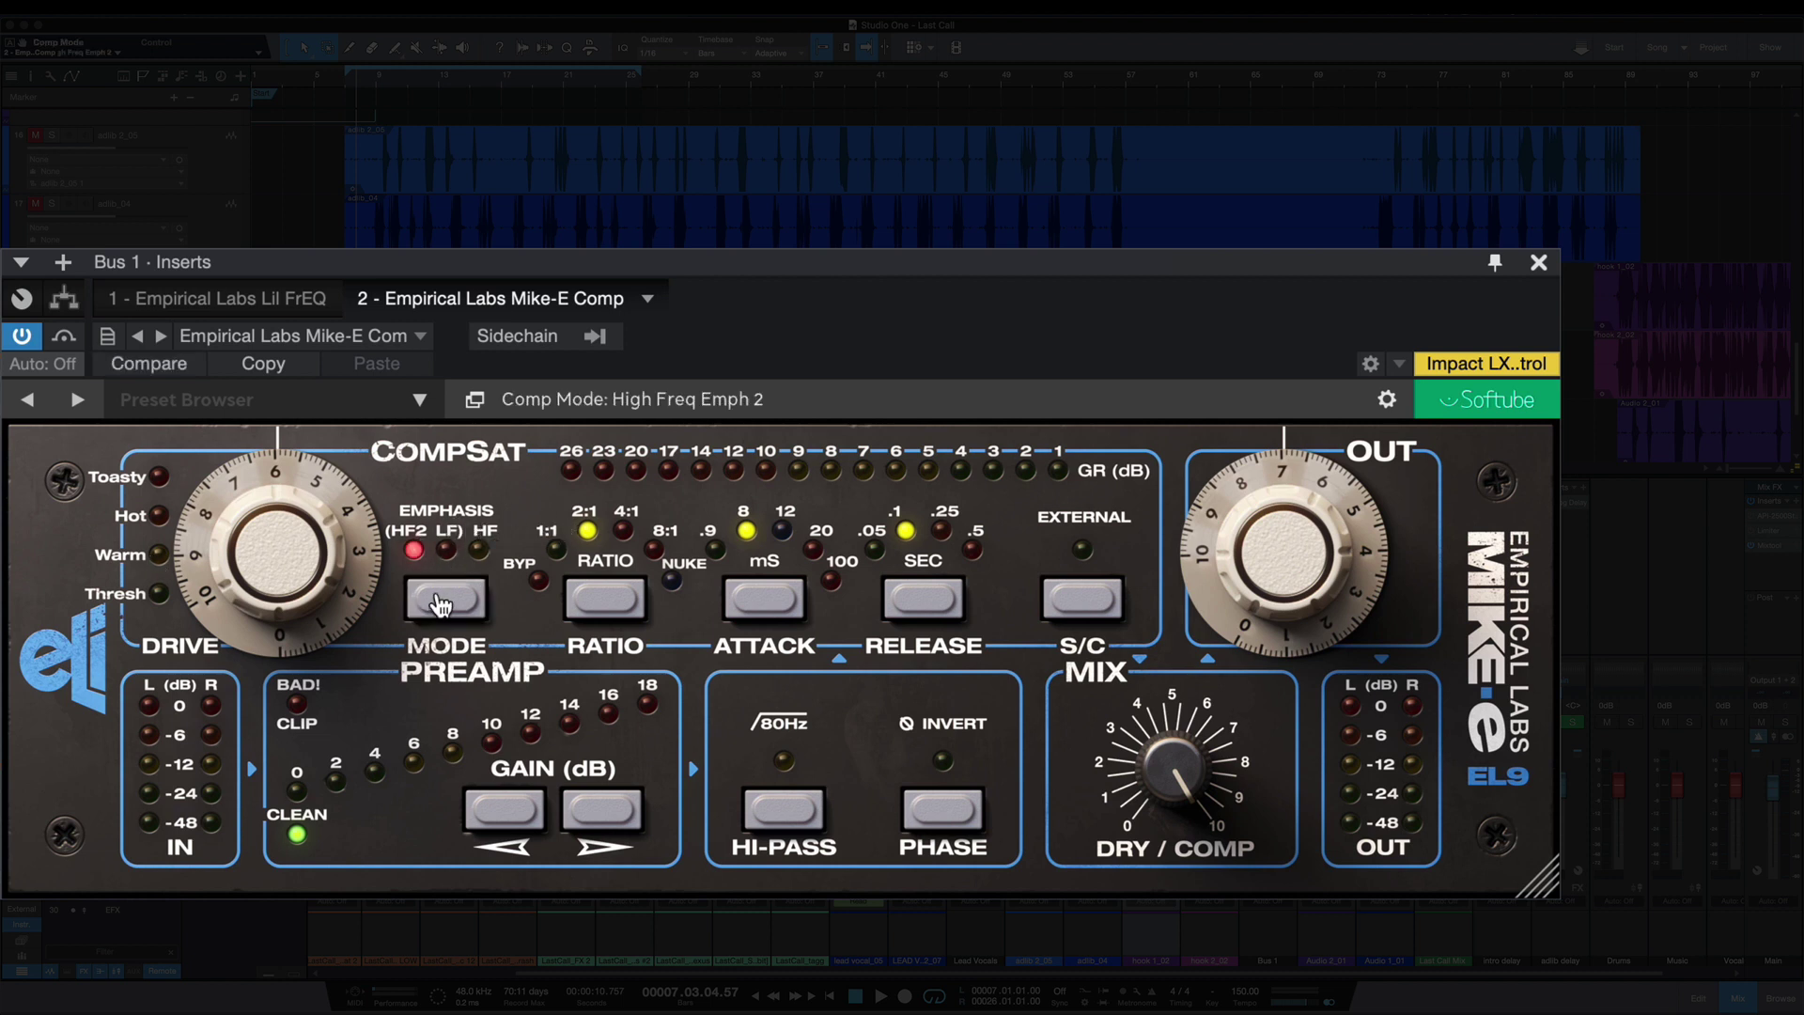
click(441, 602)
click(442, 601)
click(442, 601)
click(442, 600)
click(442, 600)
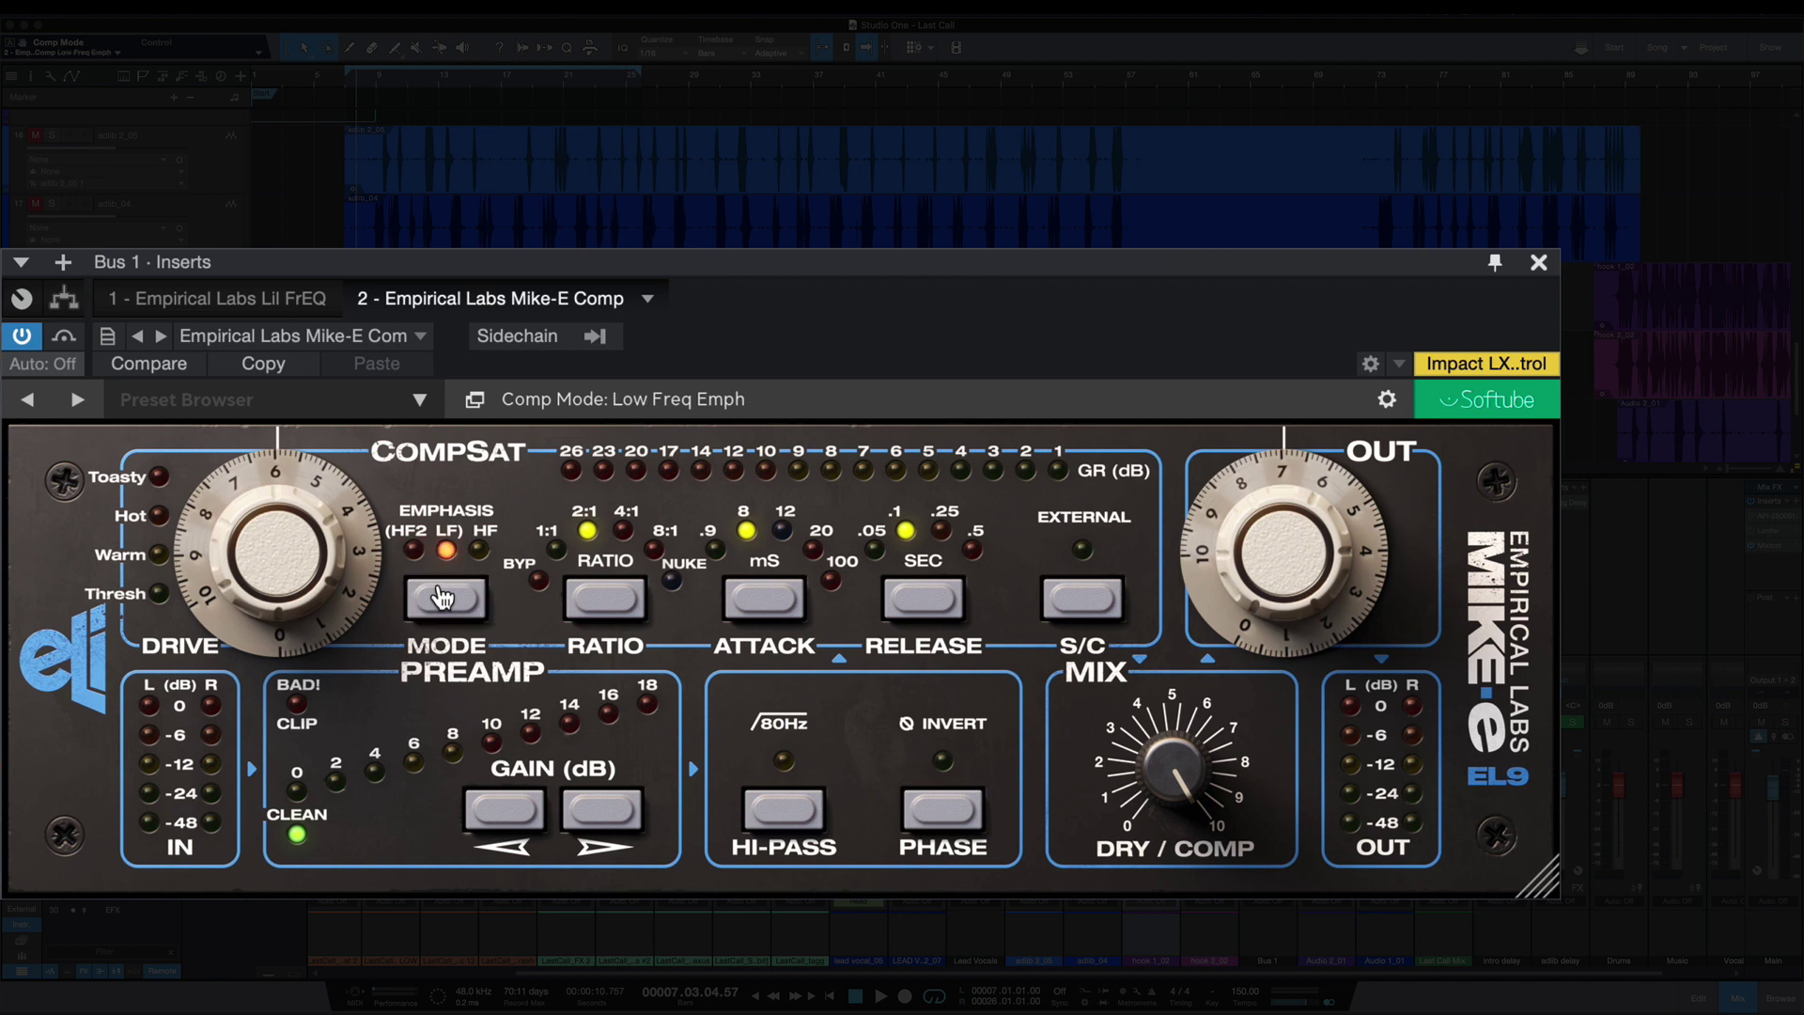
click(441, 598)
click(442, 599)
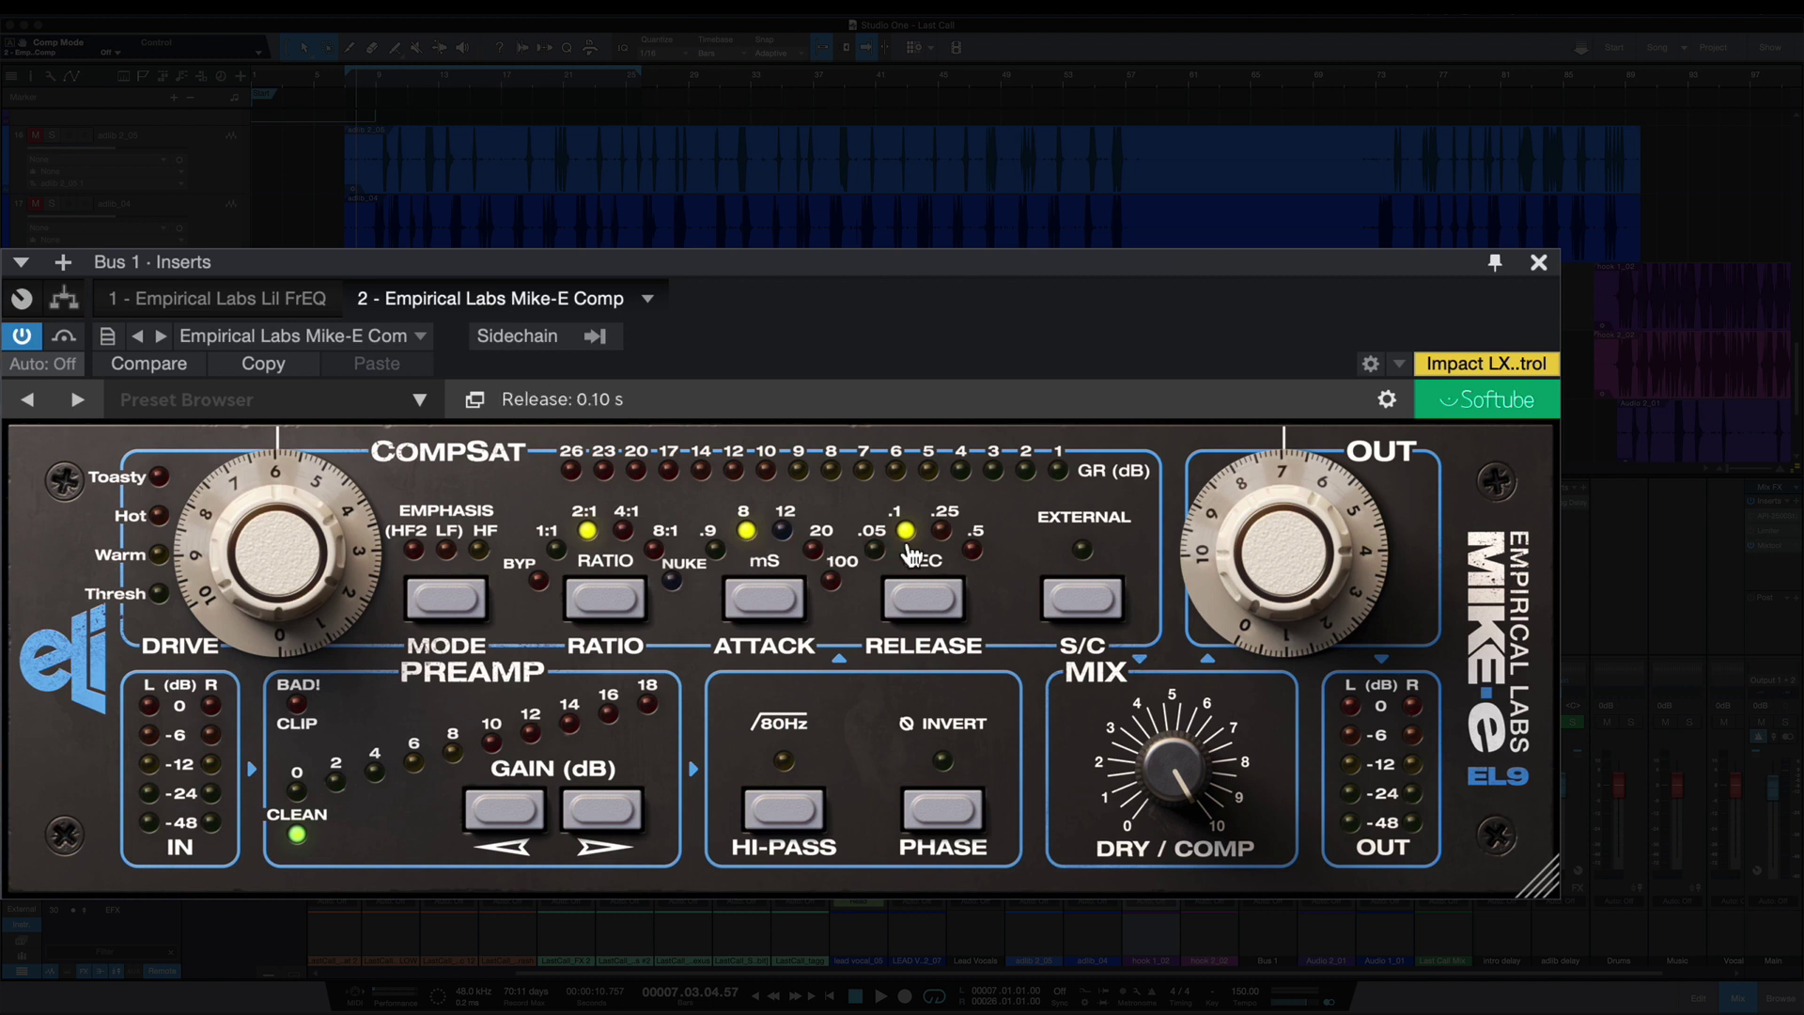
Set the Mike-E ratio on Bus 1 to 1:1 and audition the looped hook with it.
click(606, 601)
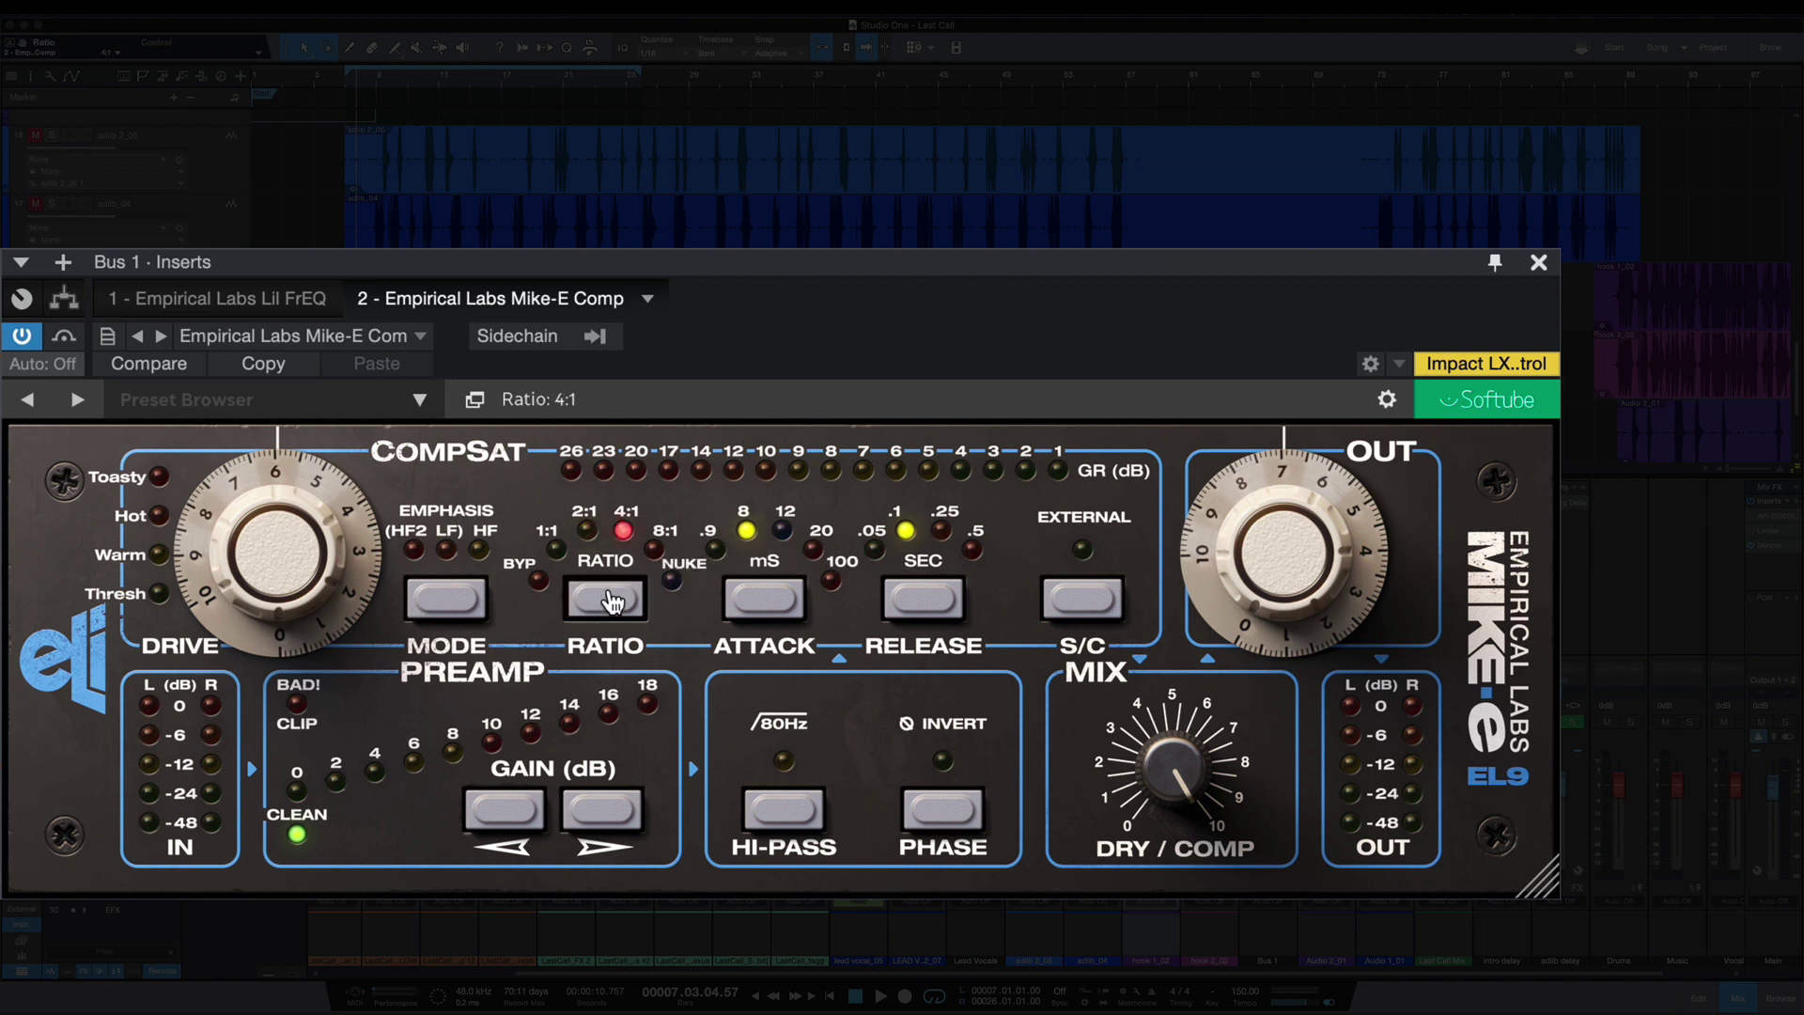
click(606, 601)
click(606, 601)
click(606, 602)
click(606, 601)
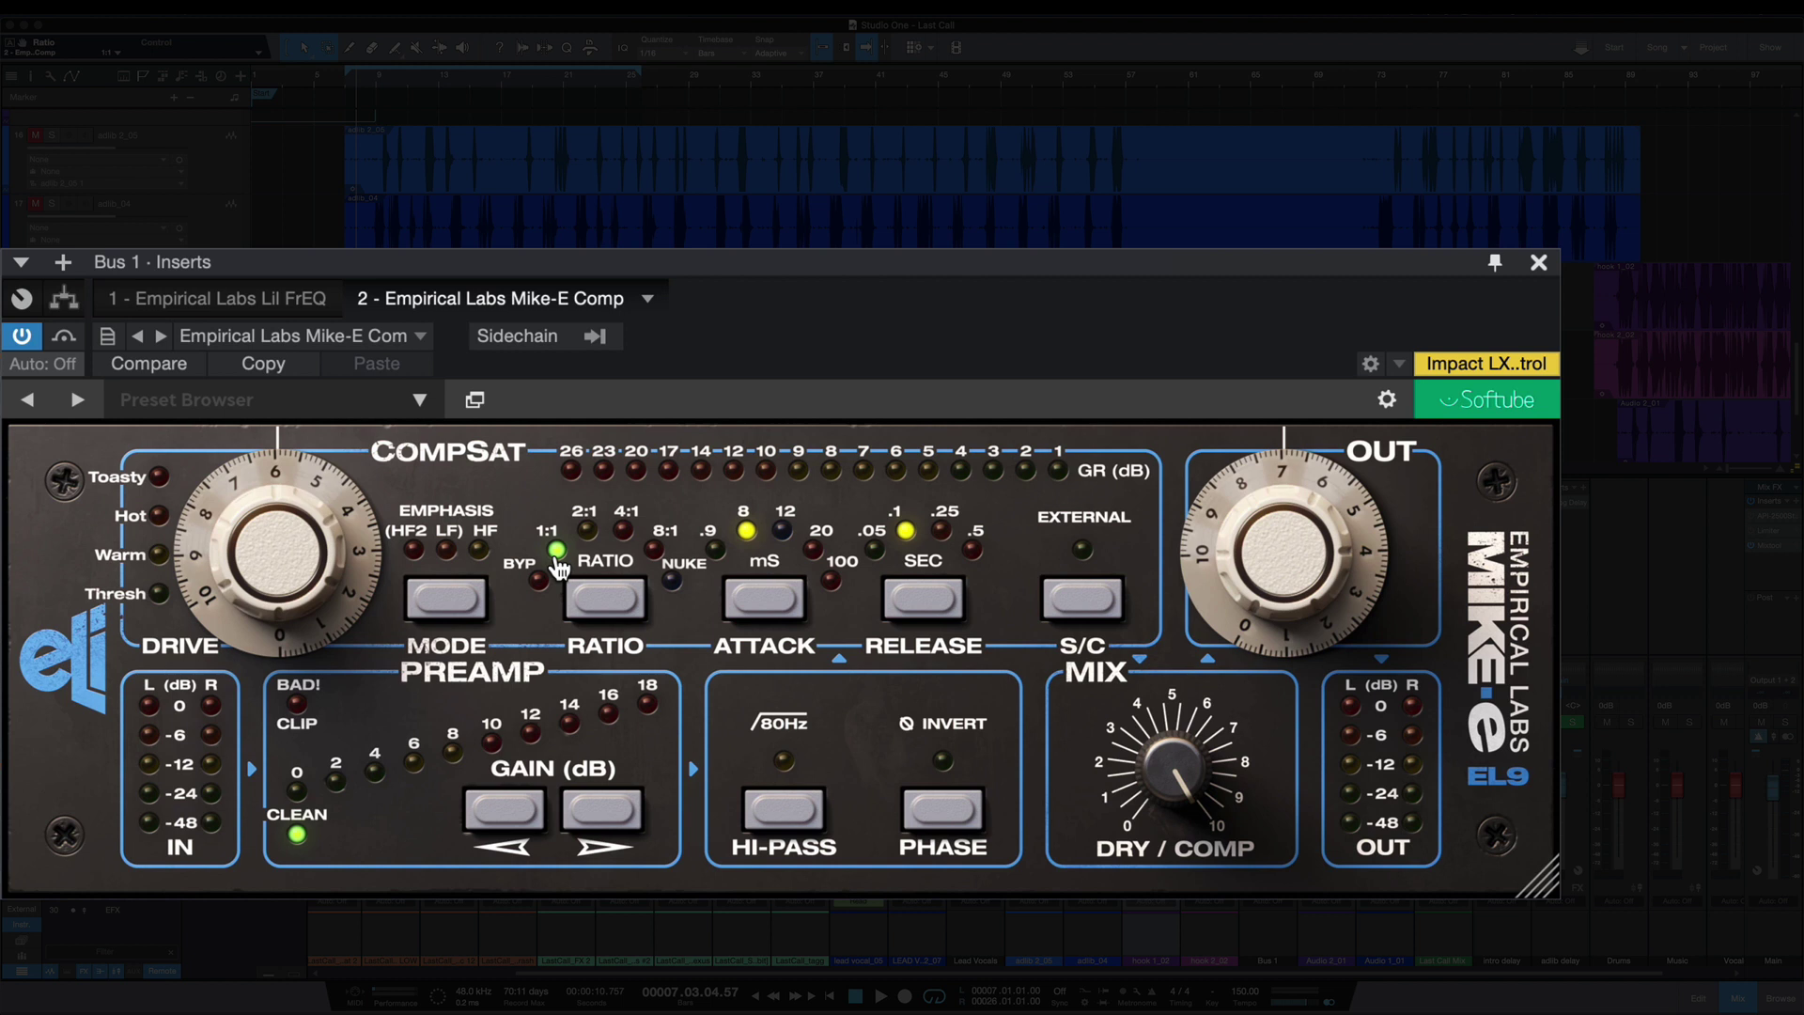
key(space)
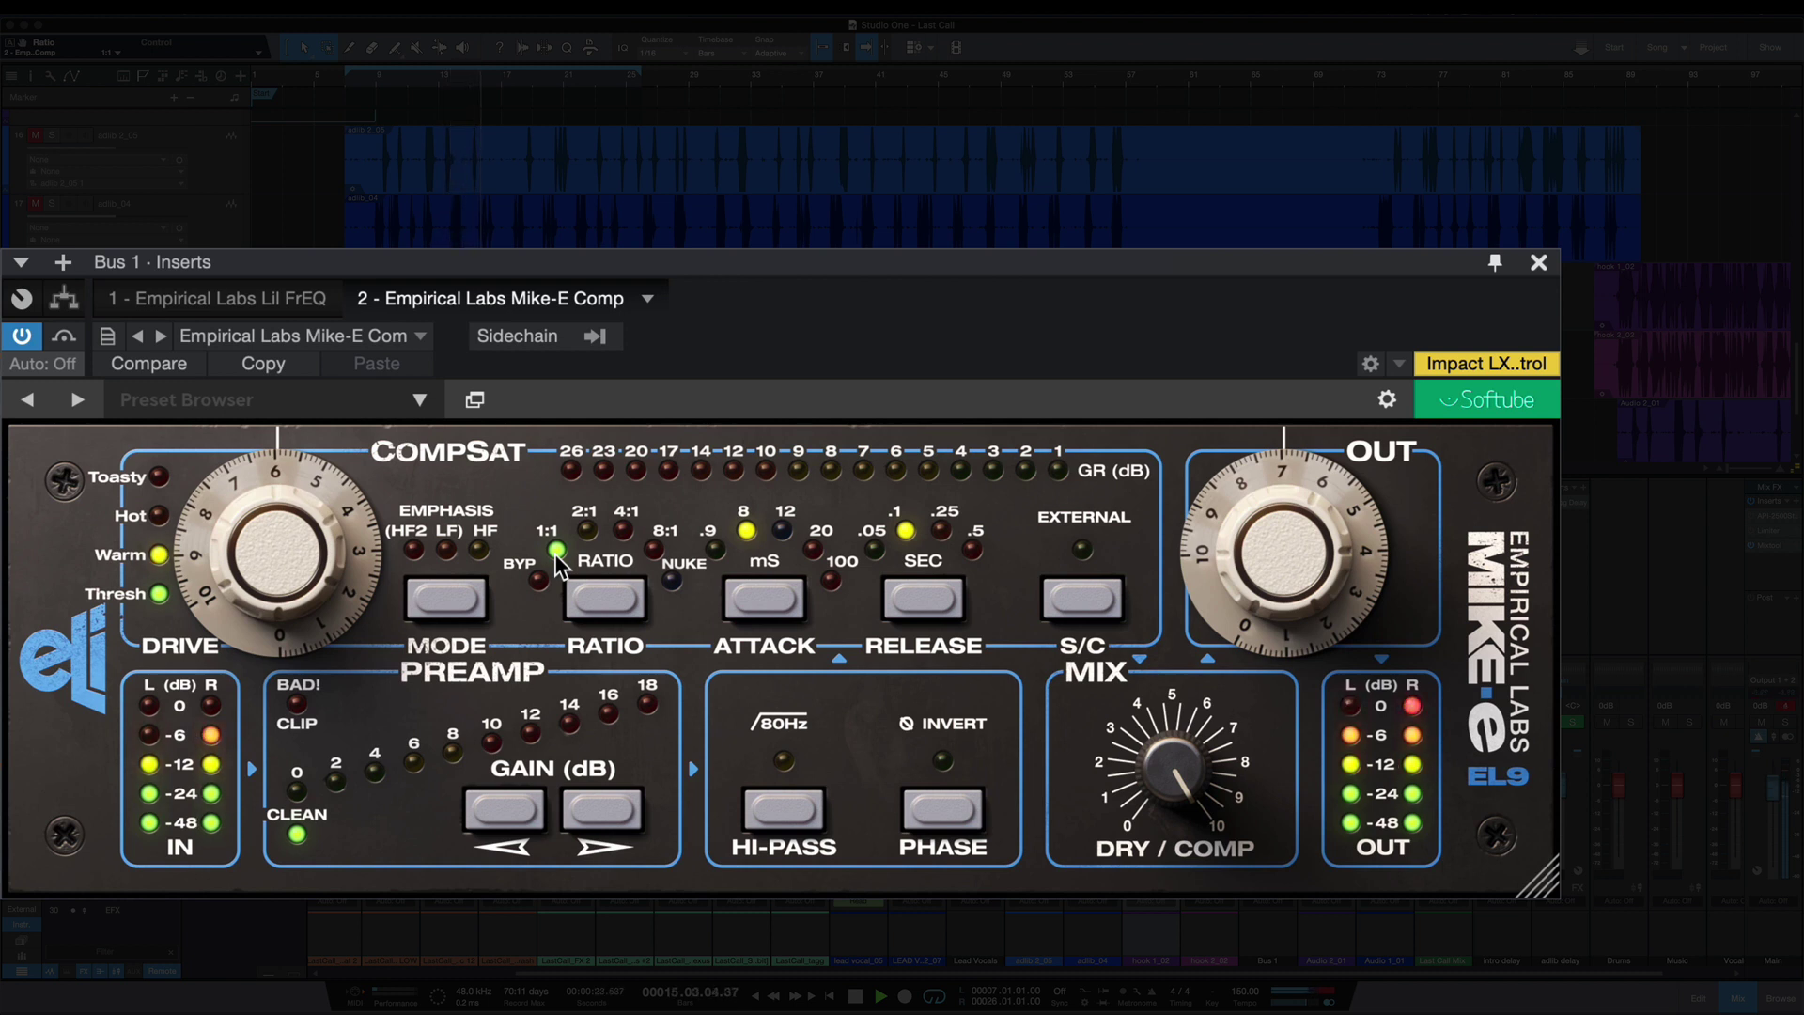
key(space)
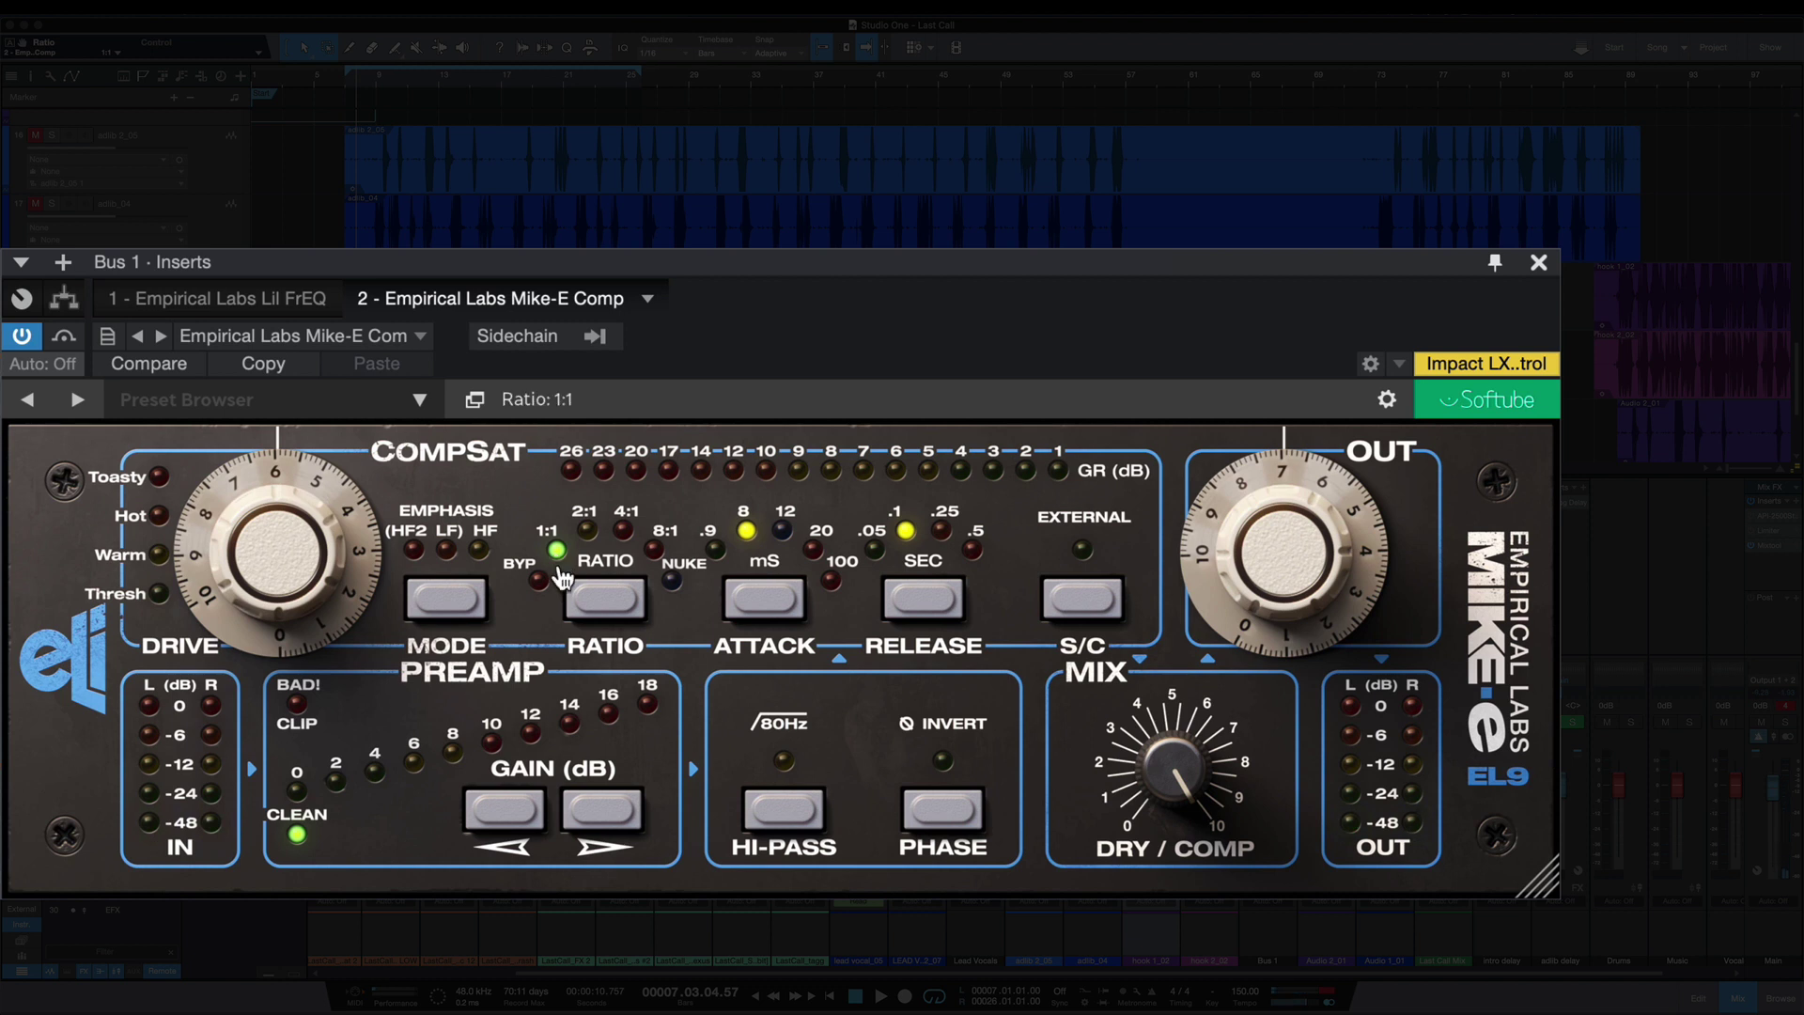
Set the Mike-E ratio on Bus 1 to 4:1 and audition the looped hook through it.
click(606, 598)
click(611, 596)
key(space)
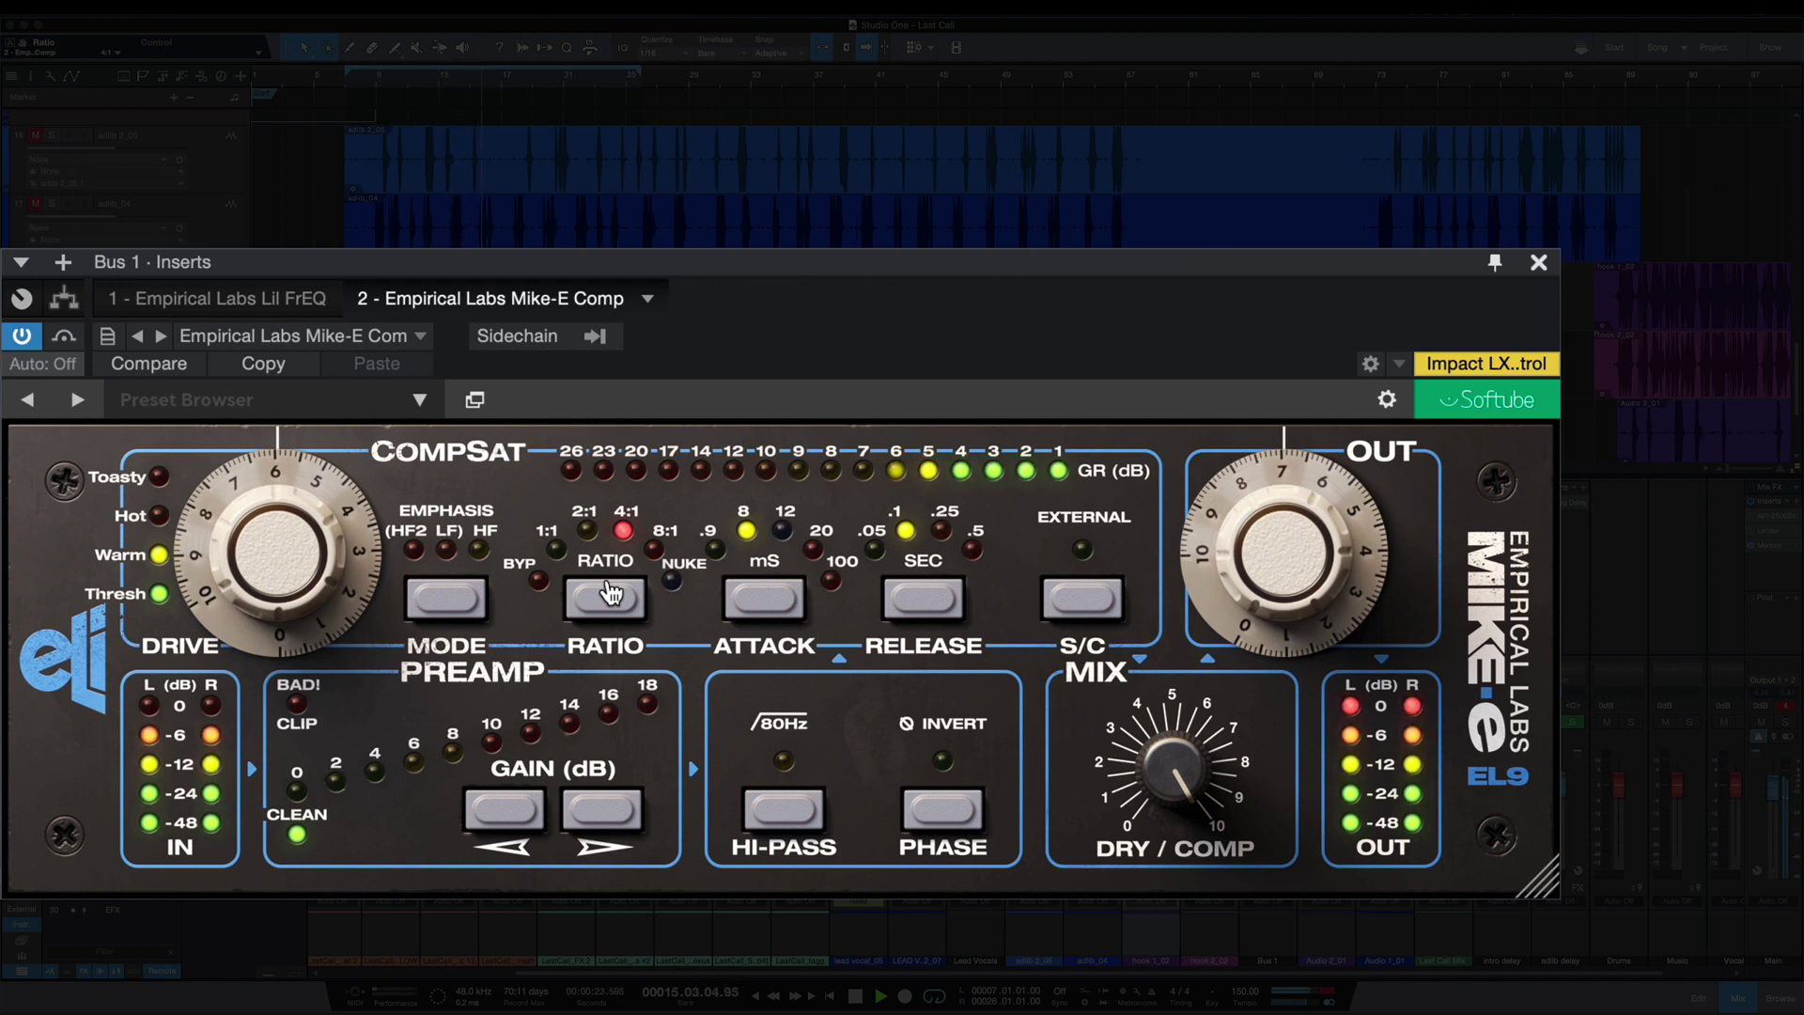
key(space)
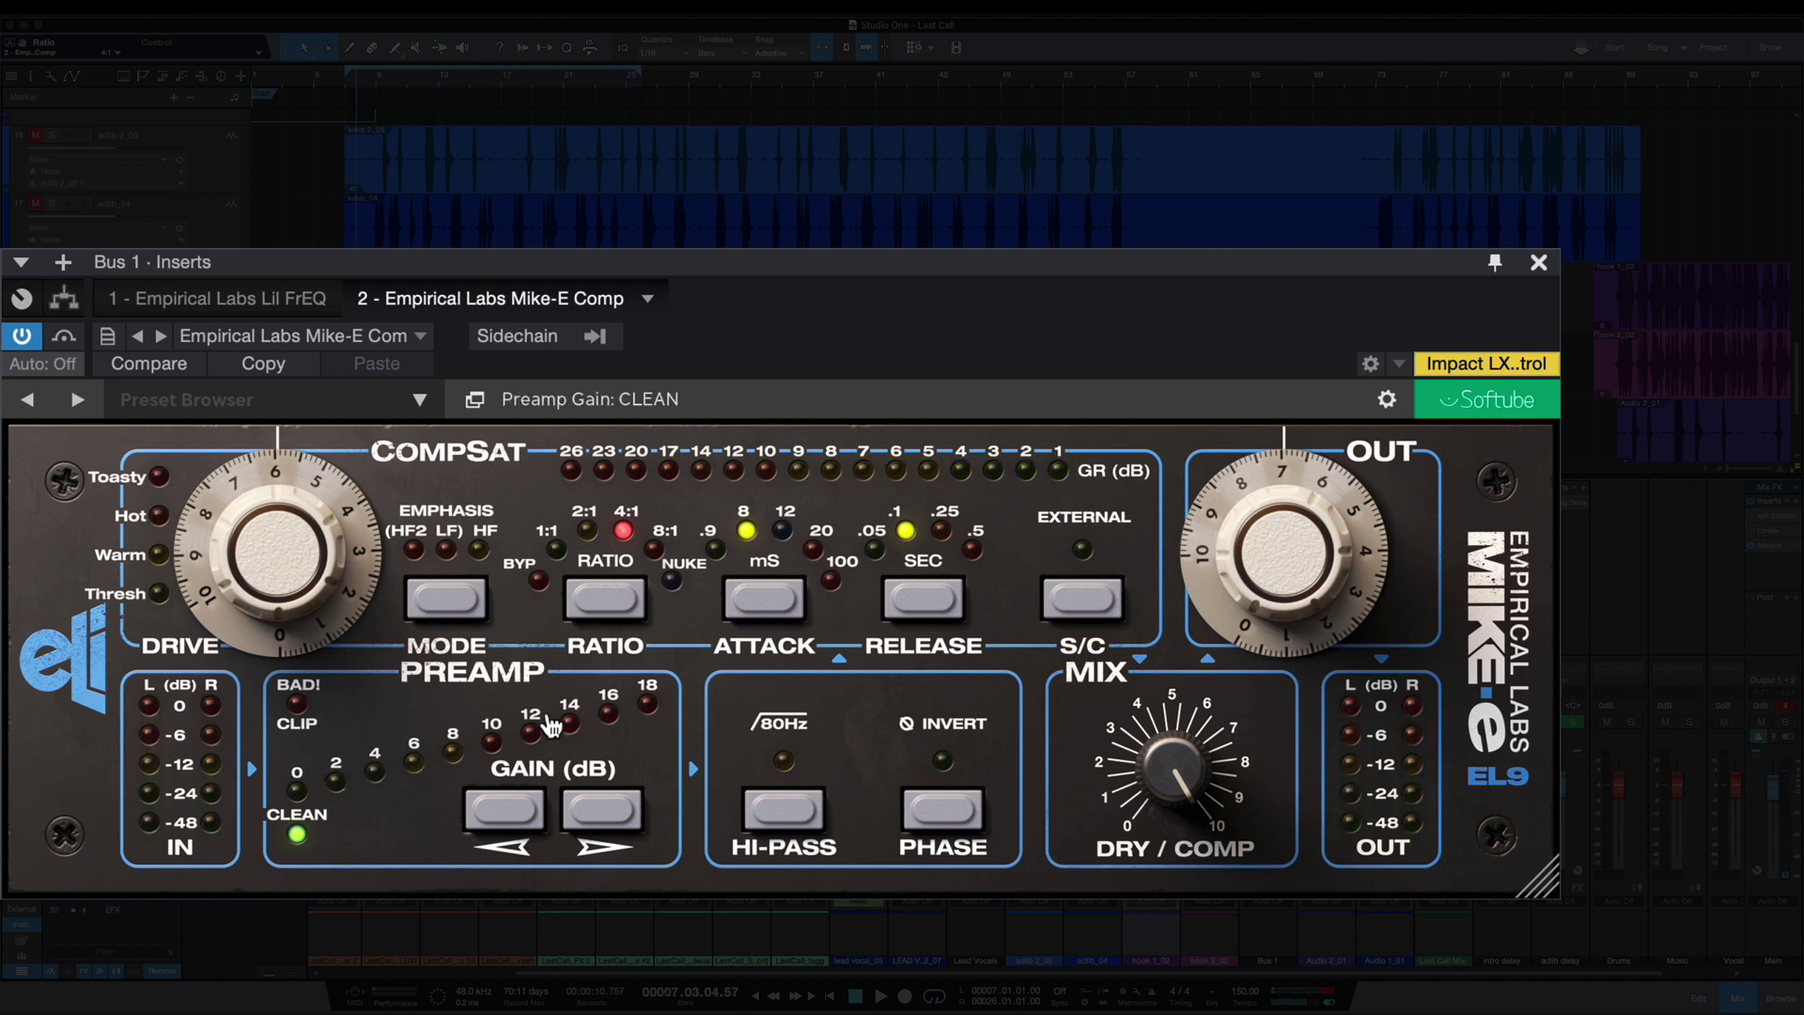
Raise the Mike-E preamp gain in stages to 8 dB during playback, return it to CLEAN and stop playback.
key(space)
click(615, 818)
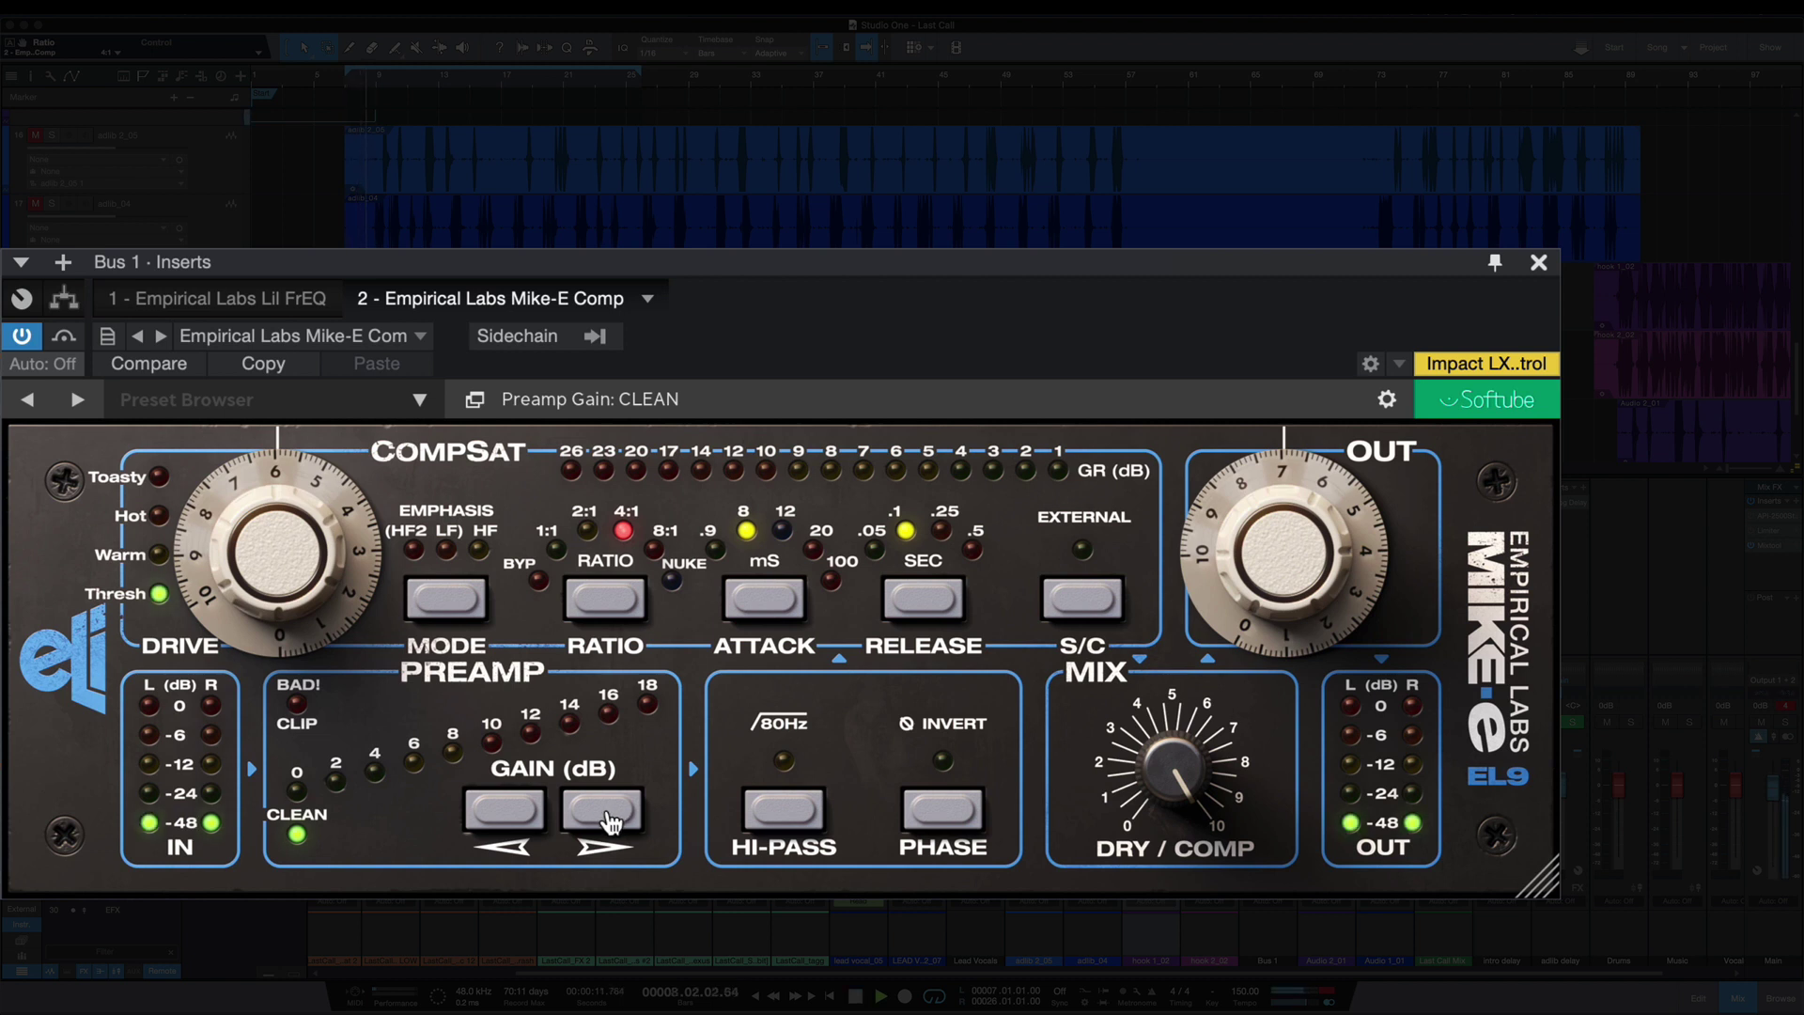
click(609, 814)
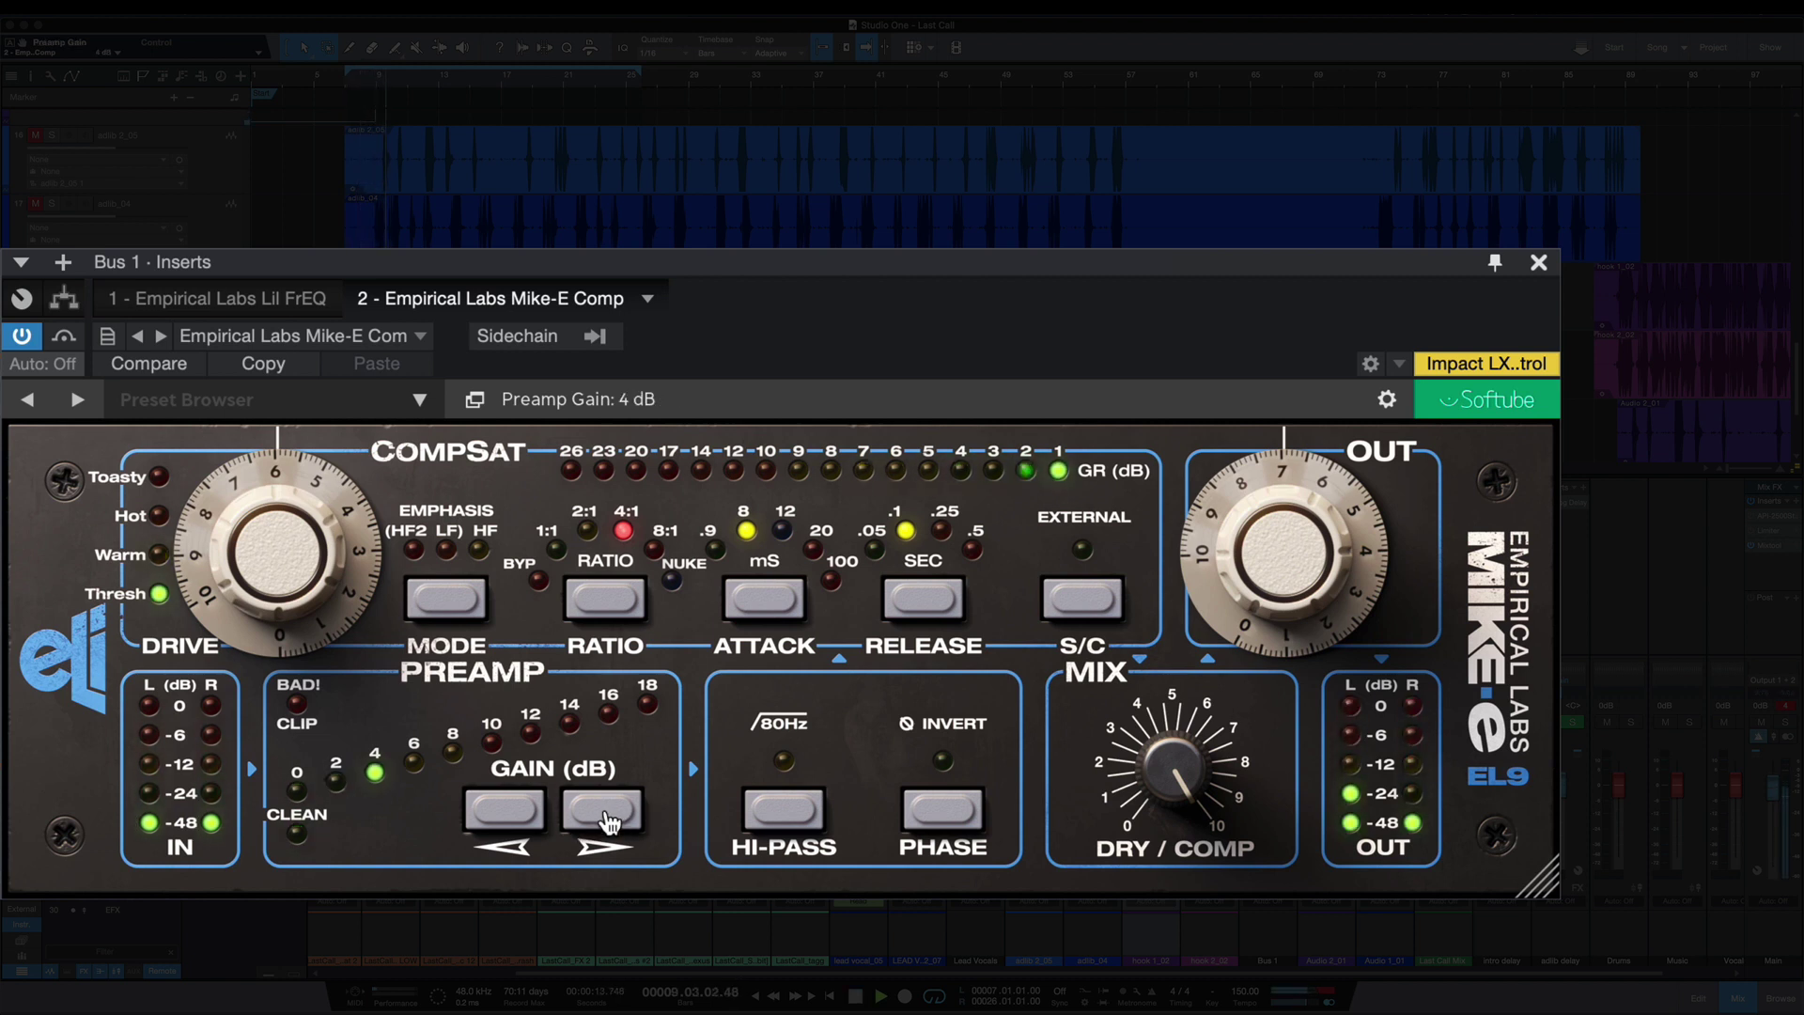
click(609, 814)
click(608, 814)
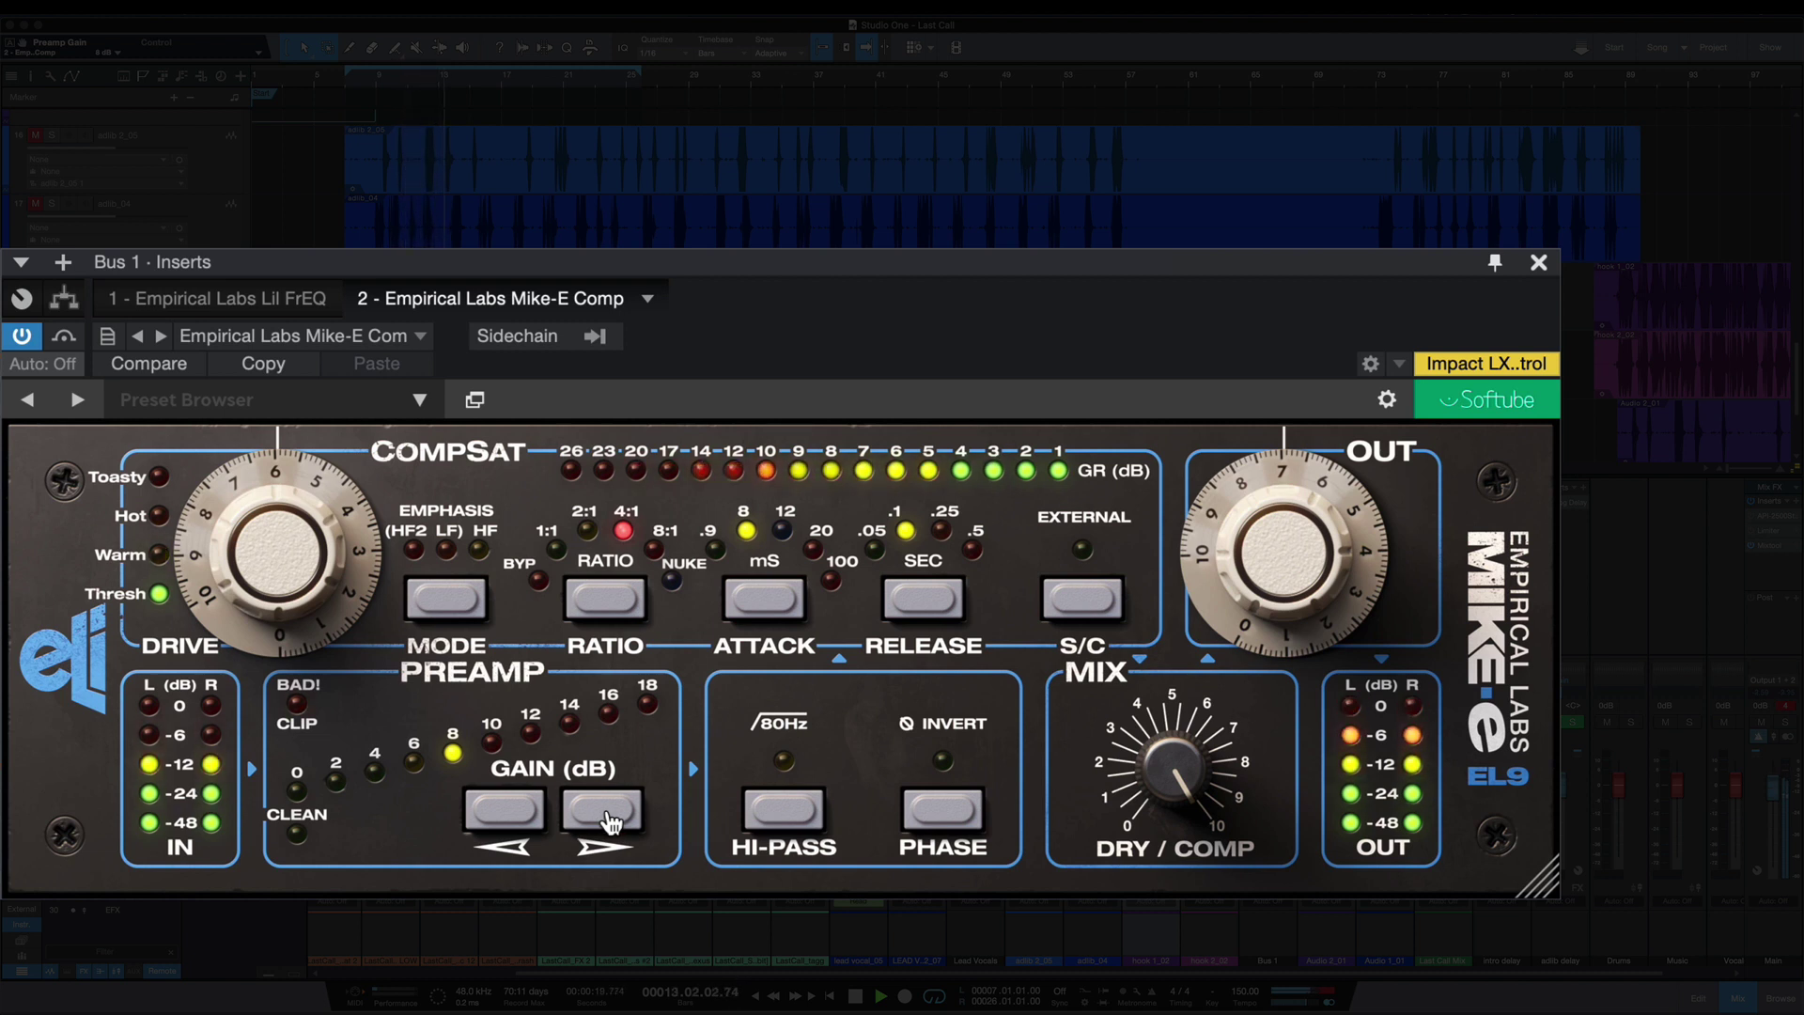
click(304, 842)
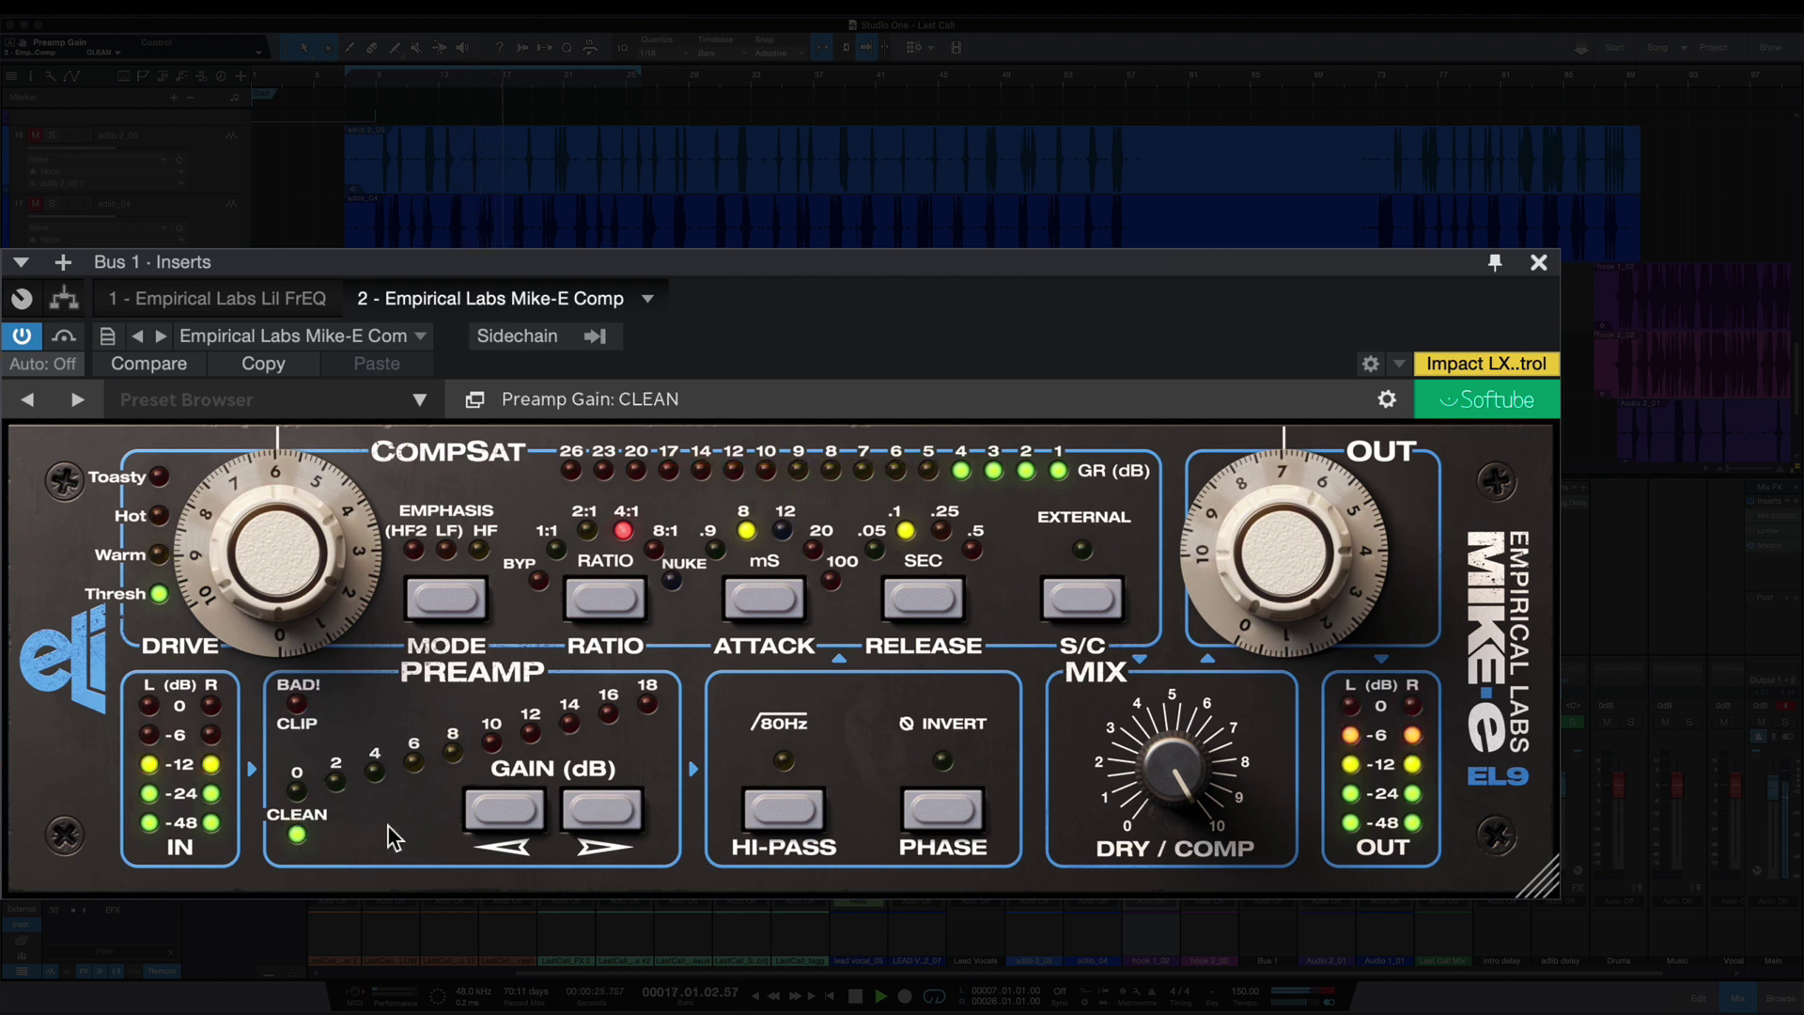
key(space)
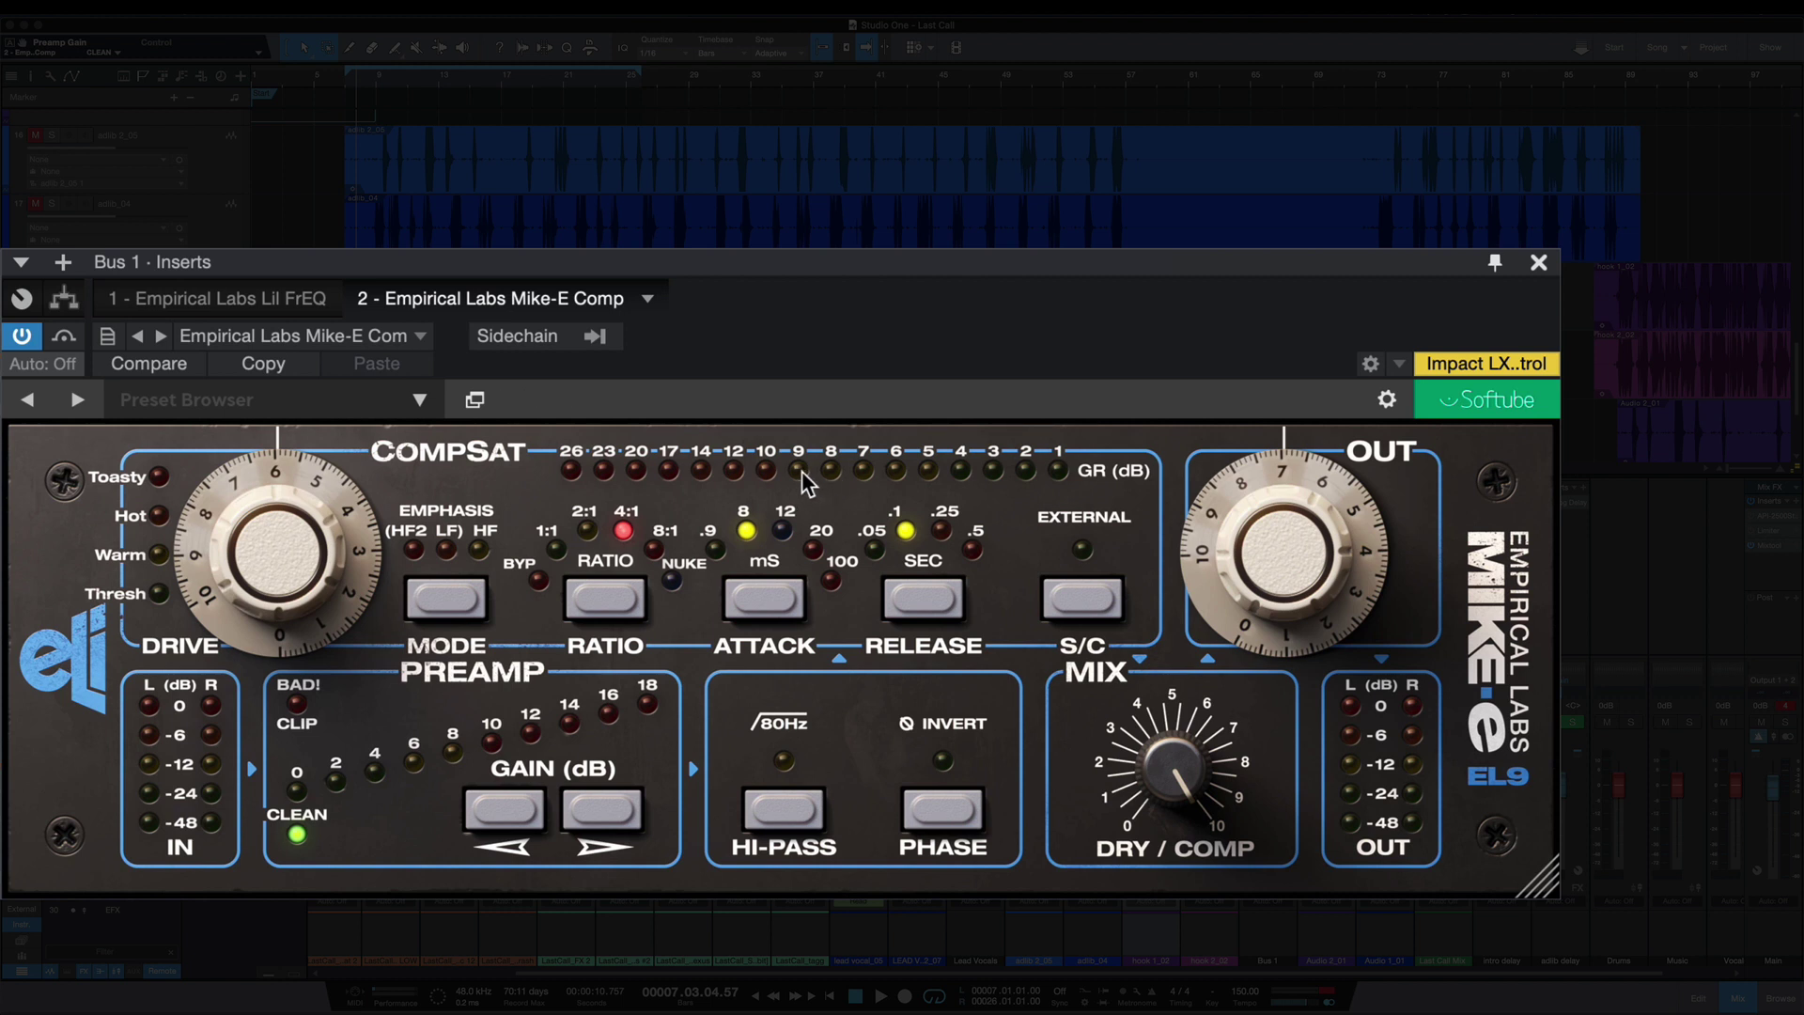
Set the Mike-E ratio to 8:1 and raise the drive to about 9 while the hook plays.
click(654, 549)
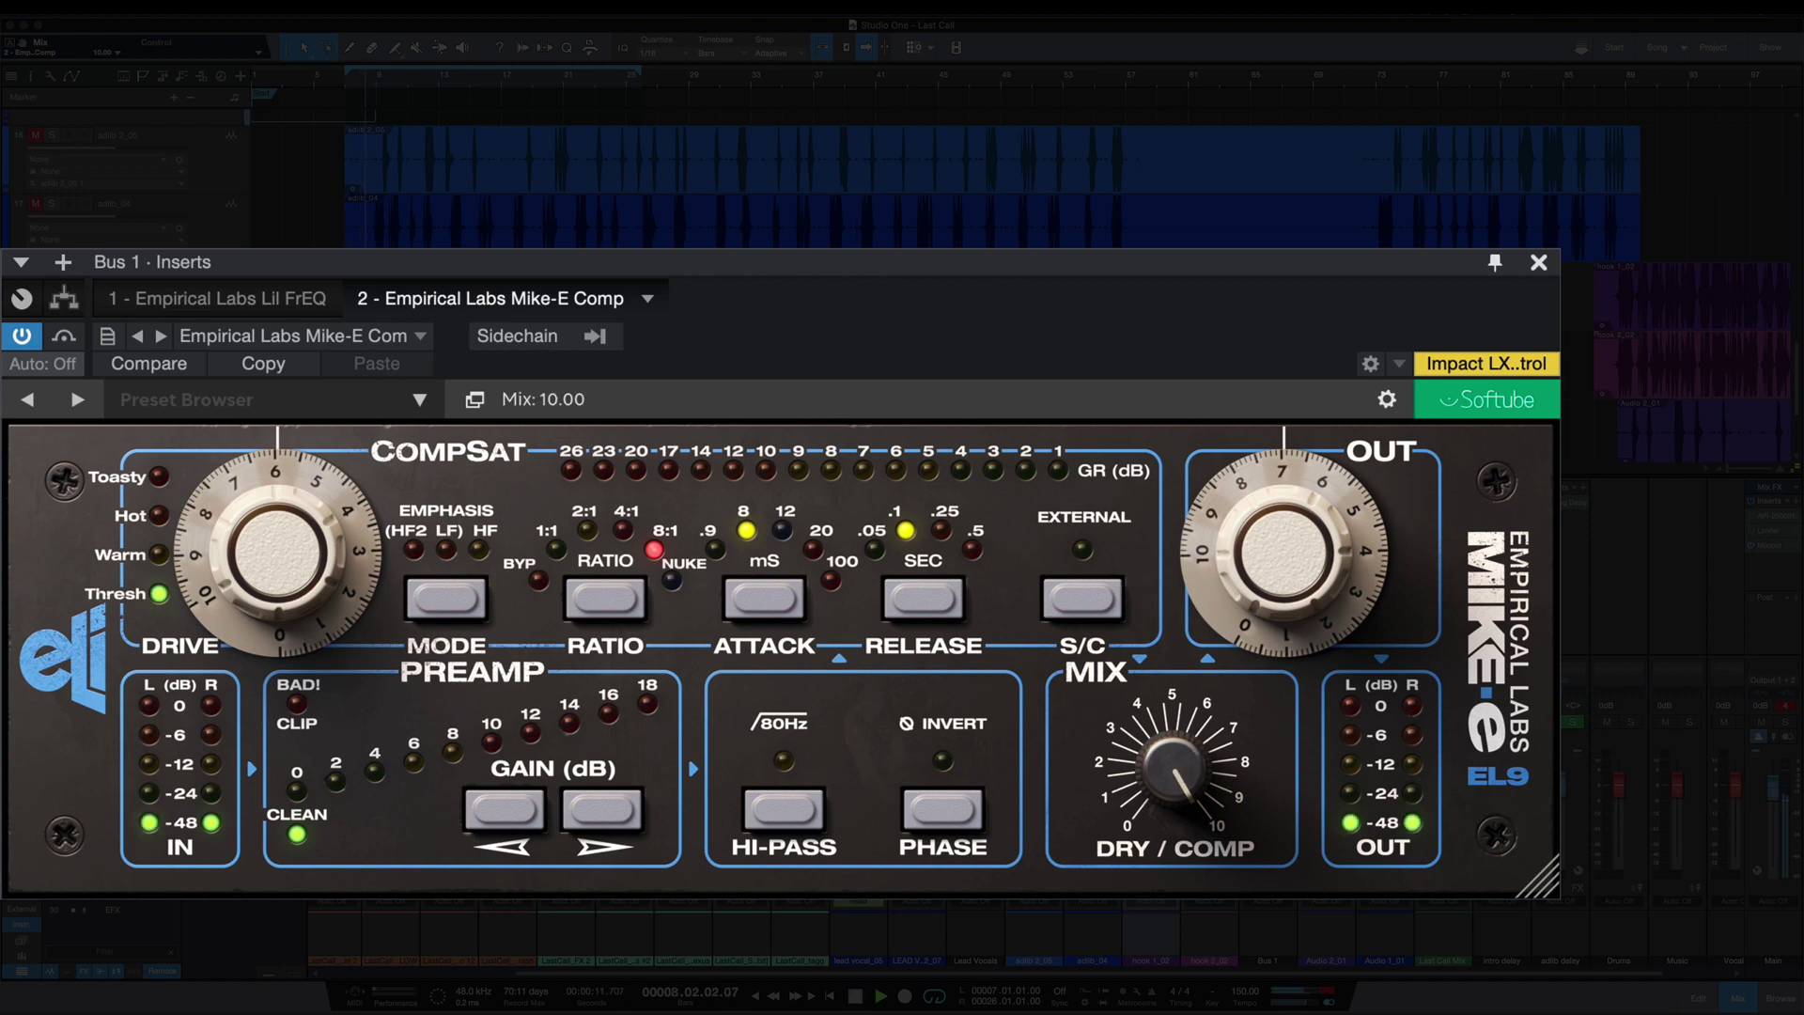
drag(289, 553, 288, 478)
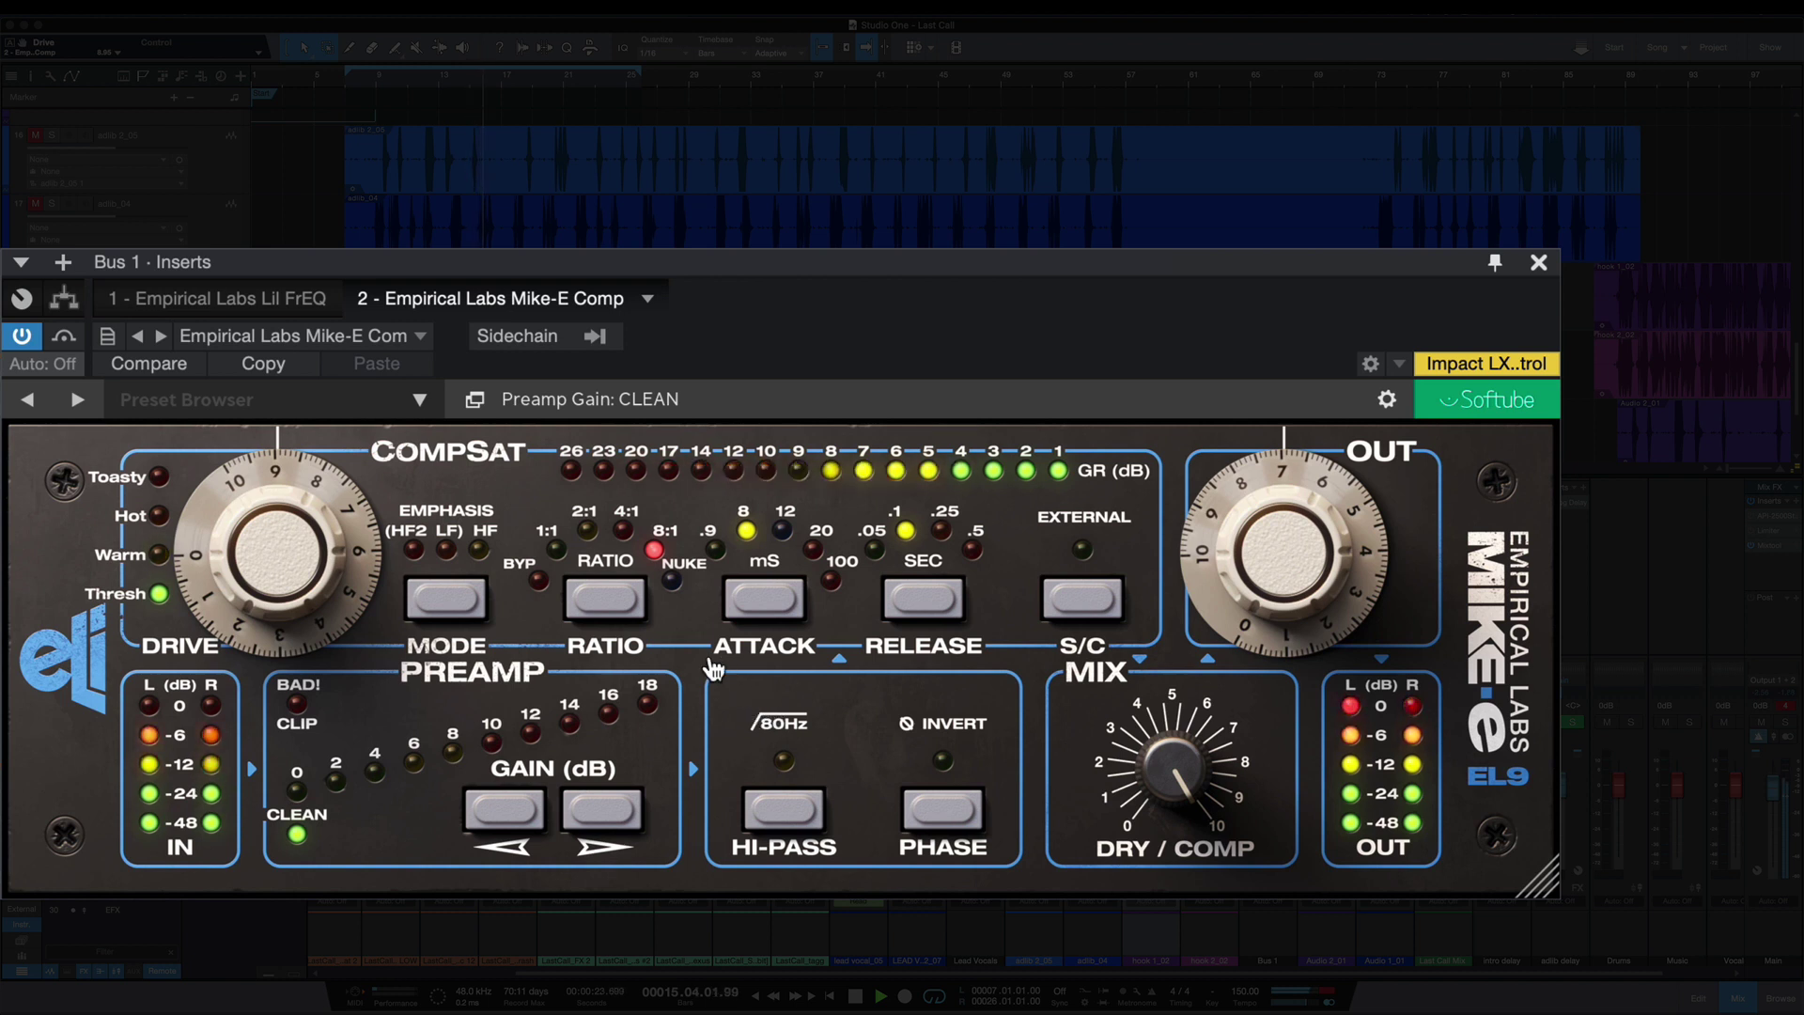
Raise the Mike-E preamp gain to 4 dB, blend the dry/comp mix to 8.05 and stop playback.
click(599, 825)
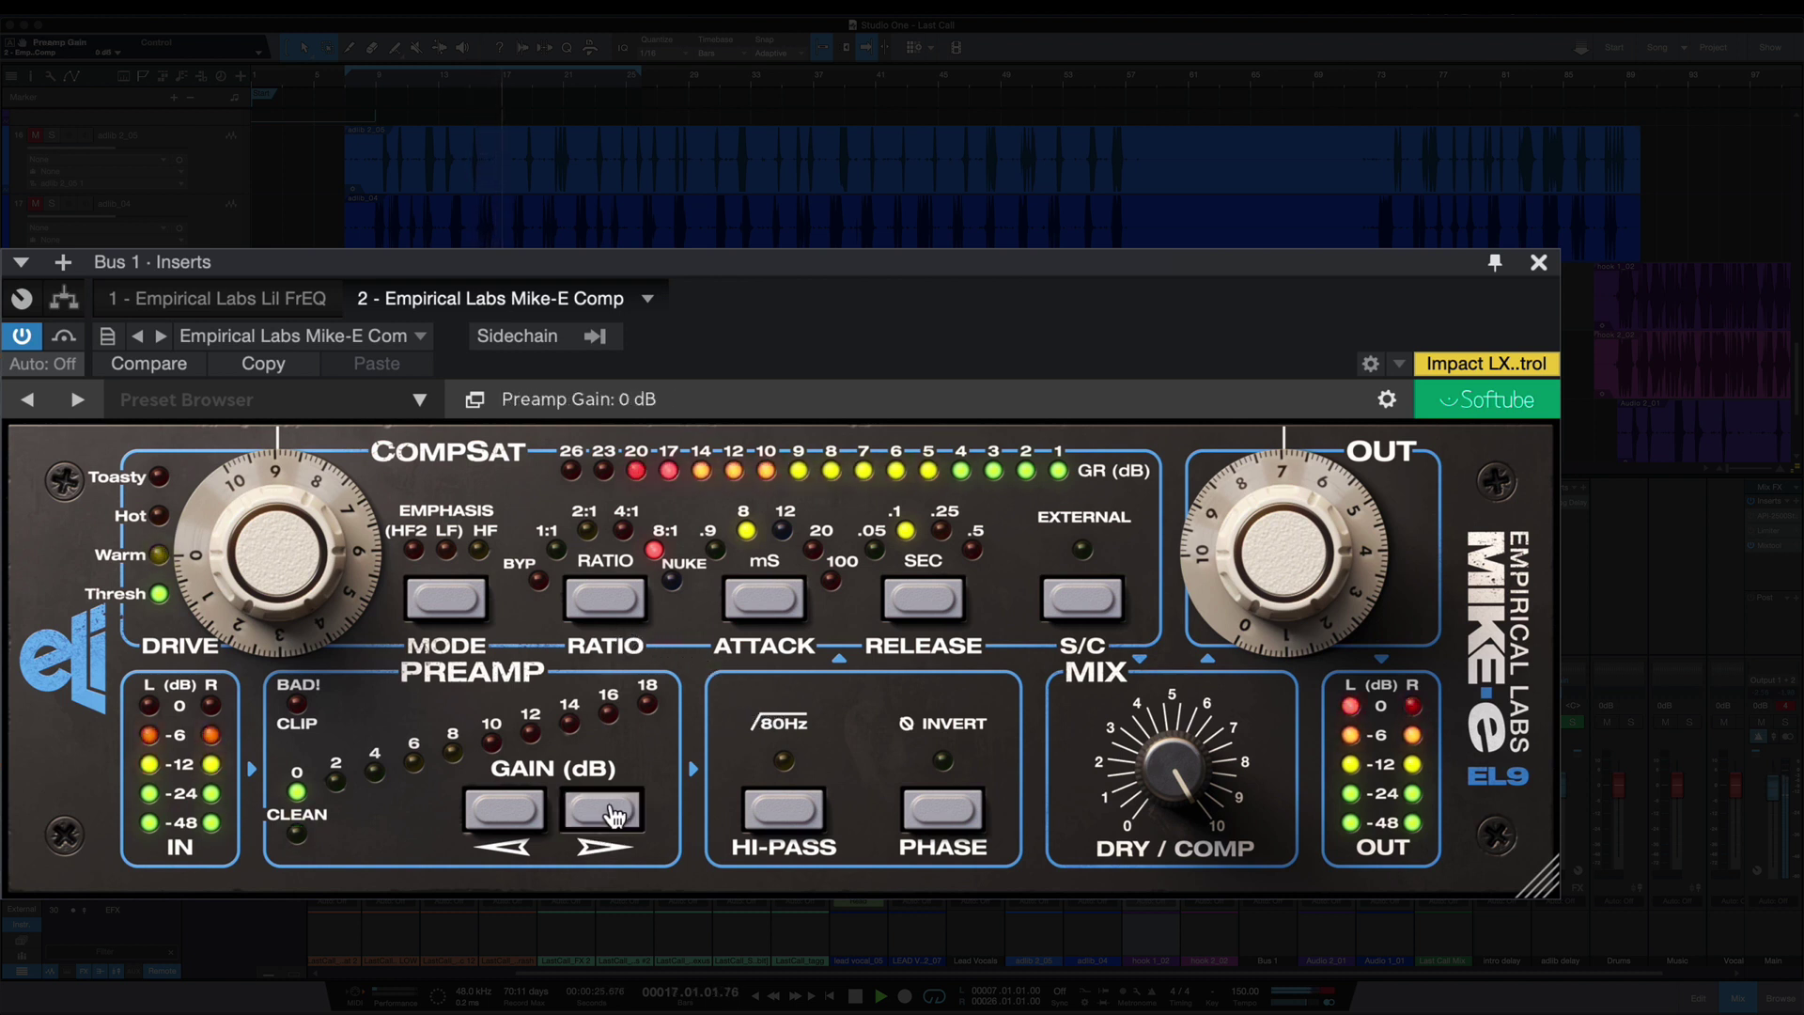
click(609, 817)
click(611, 816)
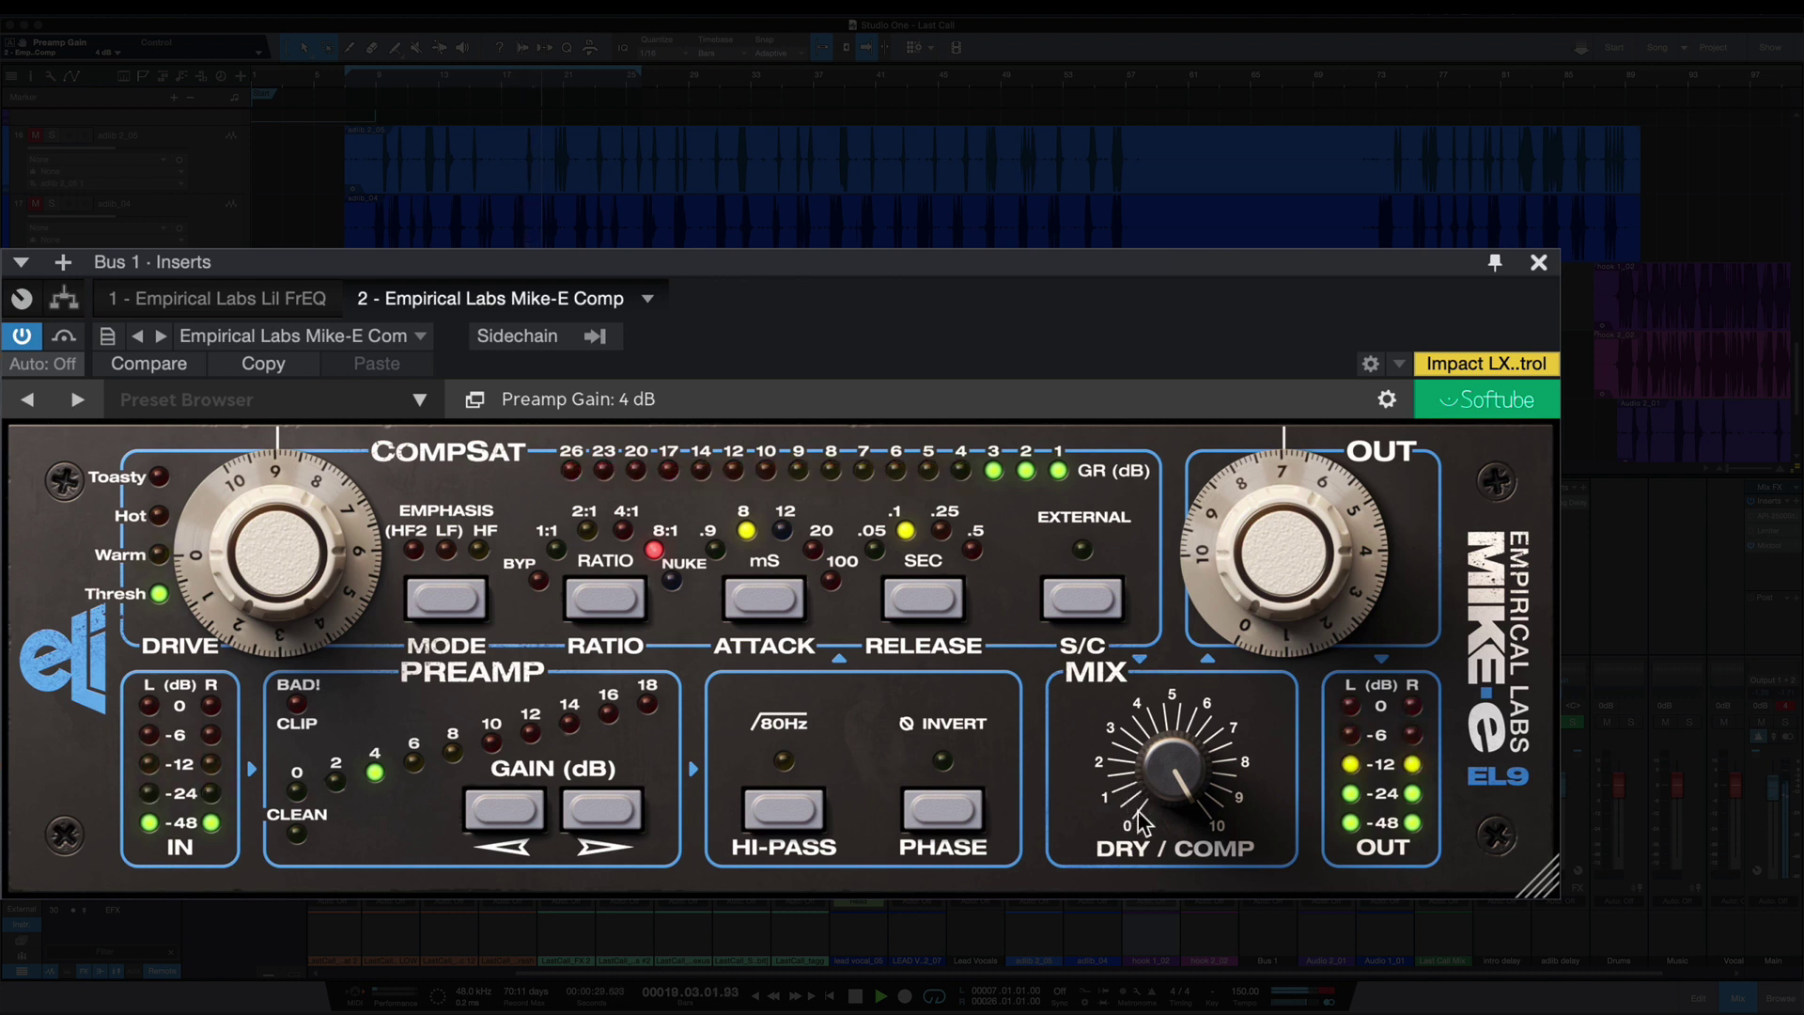
drag(1162, 780, 1157, 835)
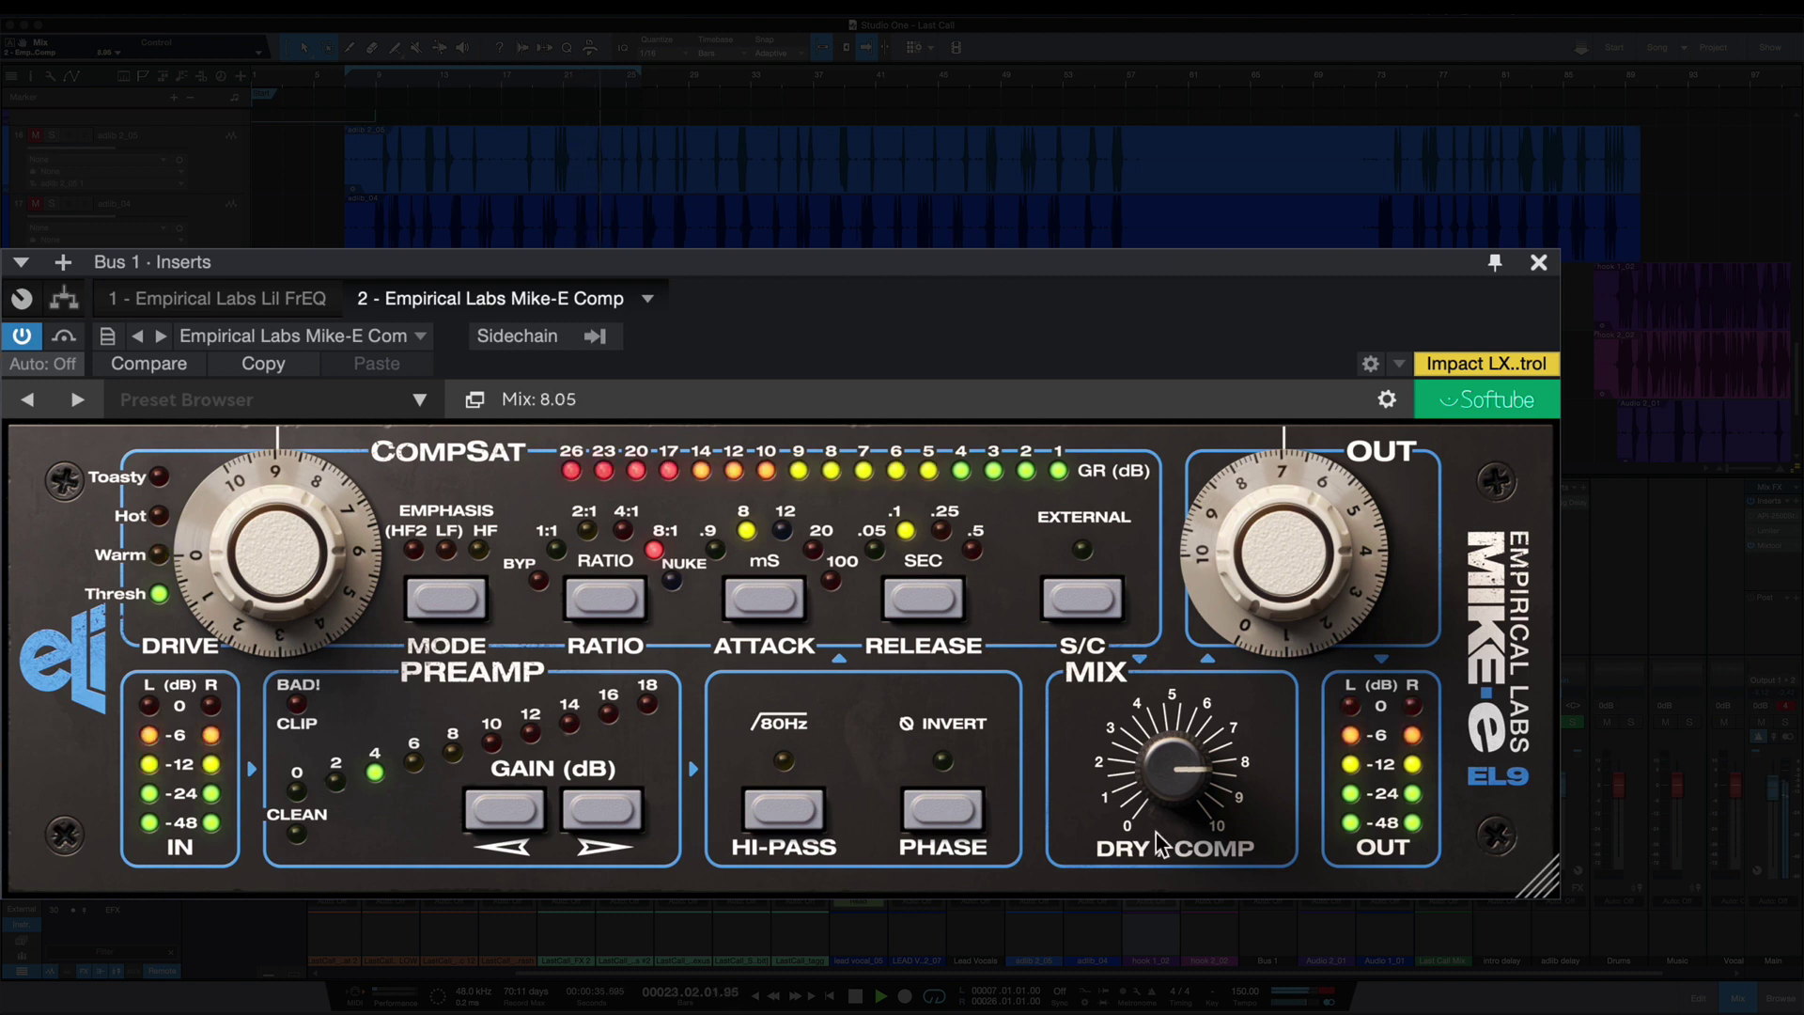
key(space)
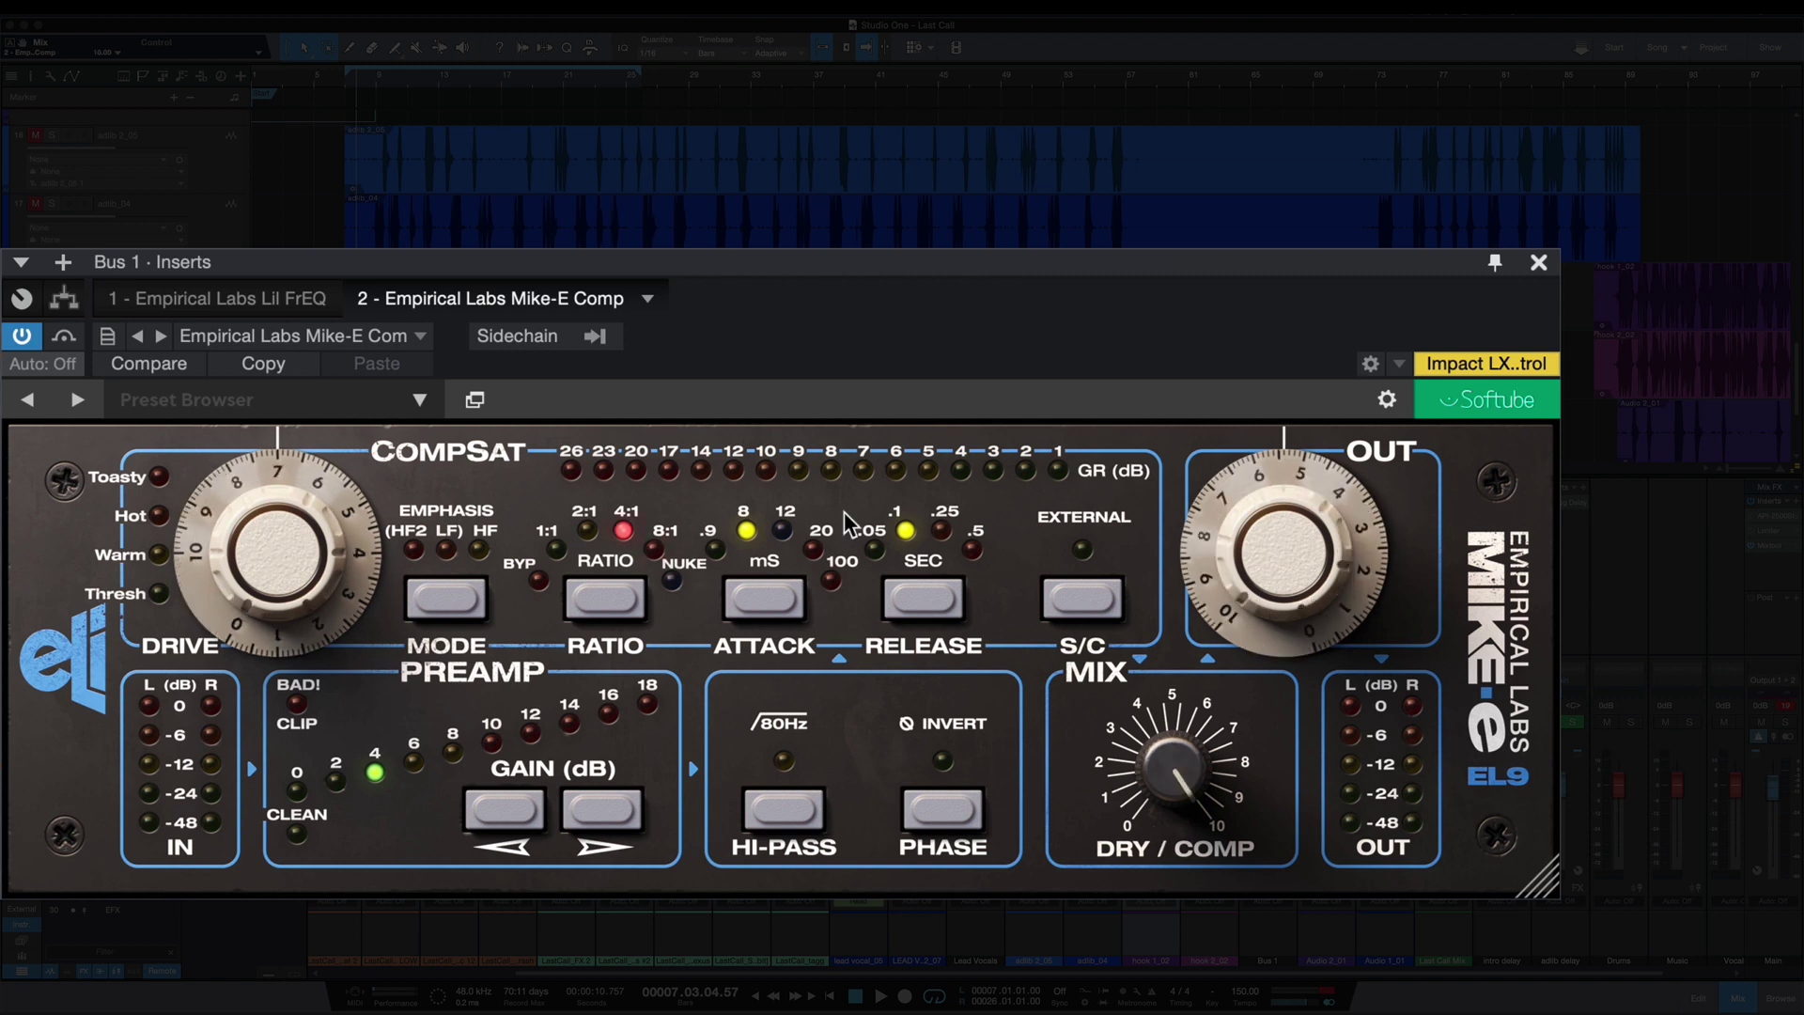
Switch the Mike-E ratio to NUKE and set the dry/comp mix to 8.35 while the hook plays.
click(677, 580)
key(space)
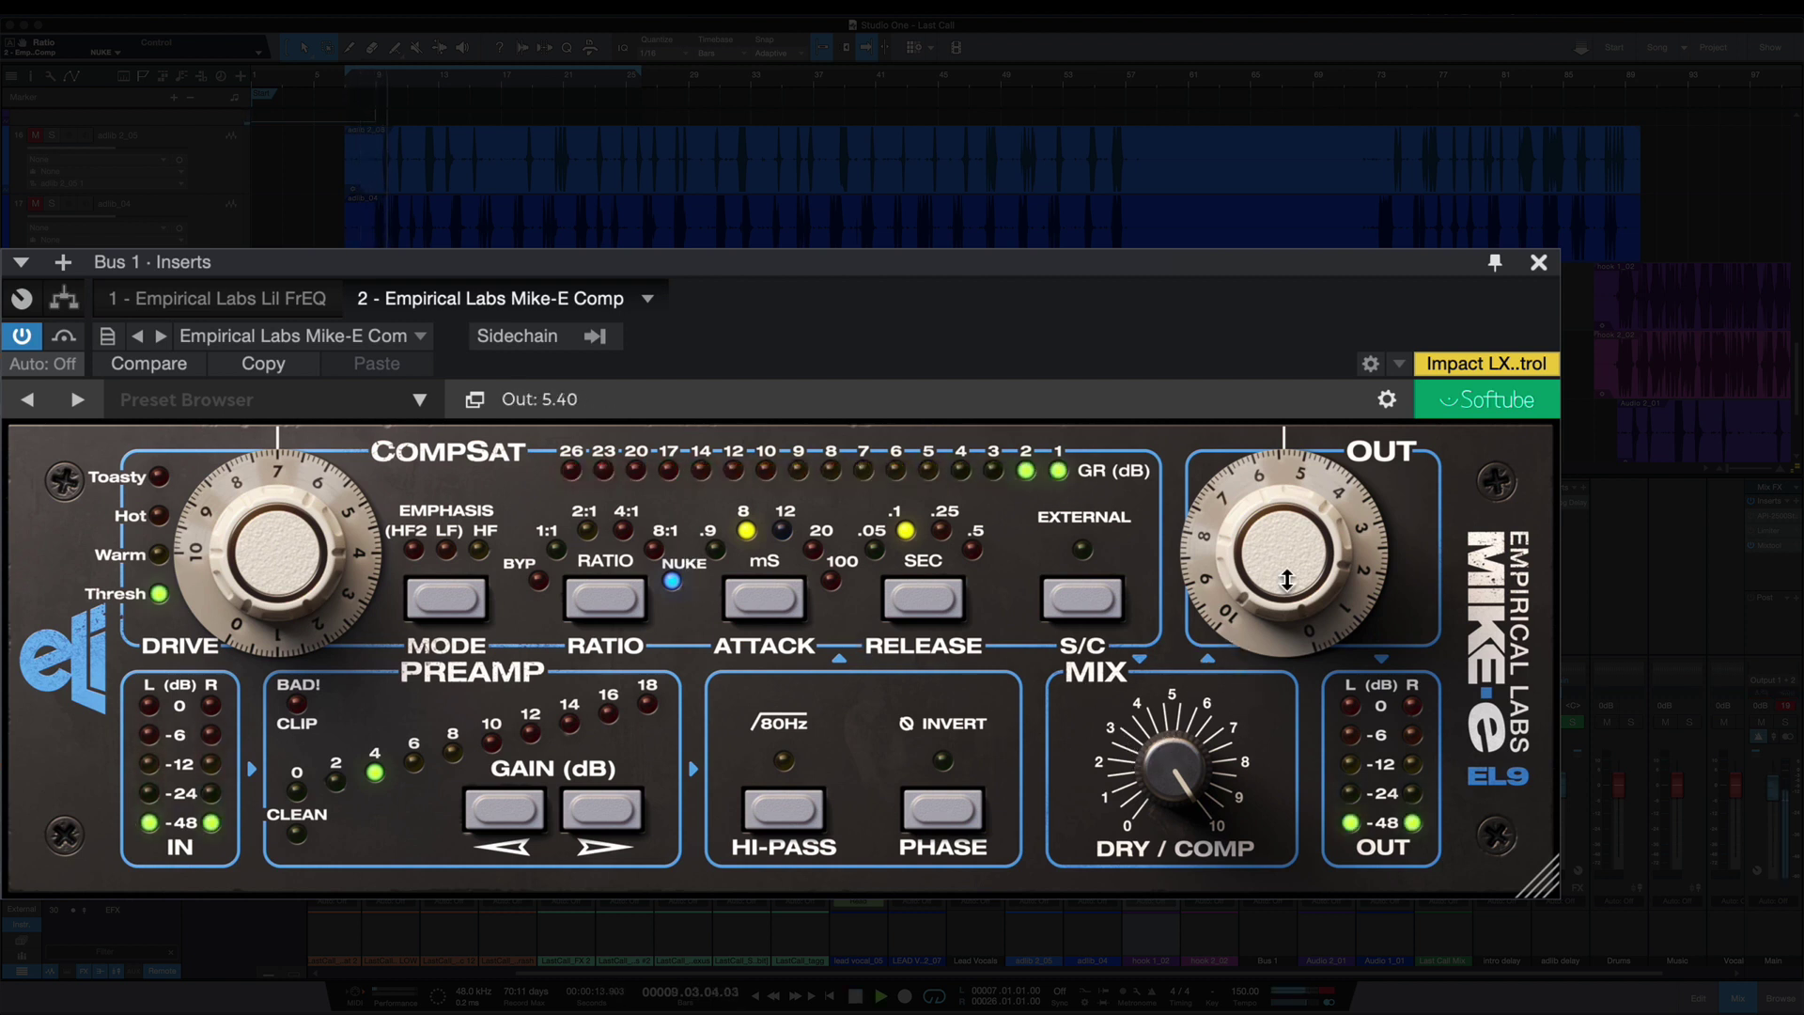
drag(1213, 731, 1212, 745)
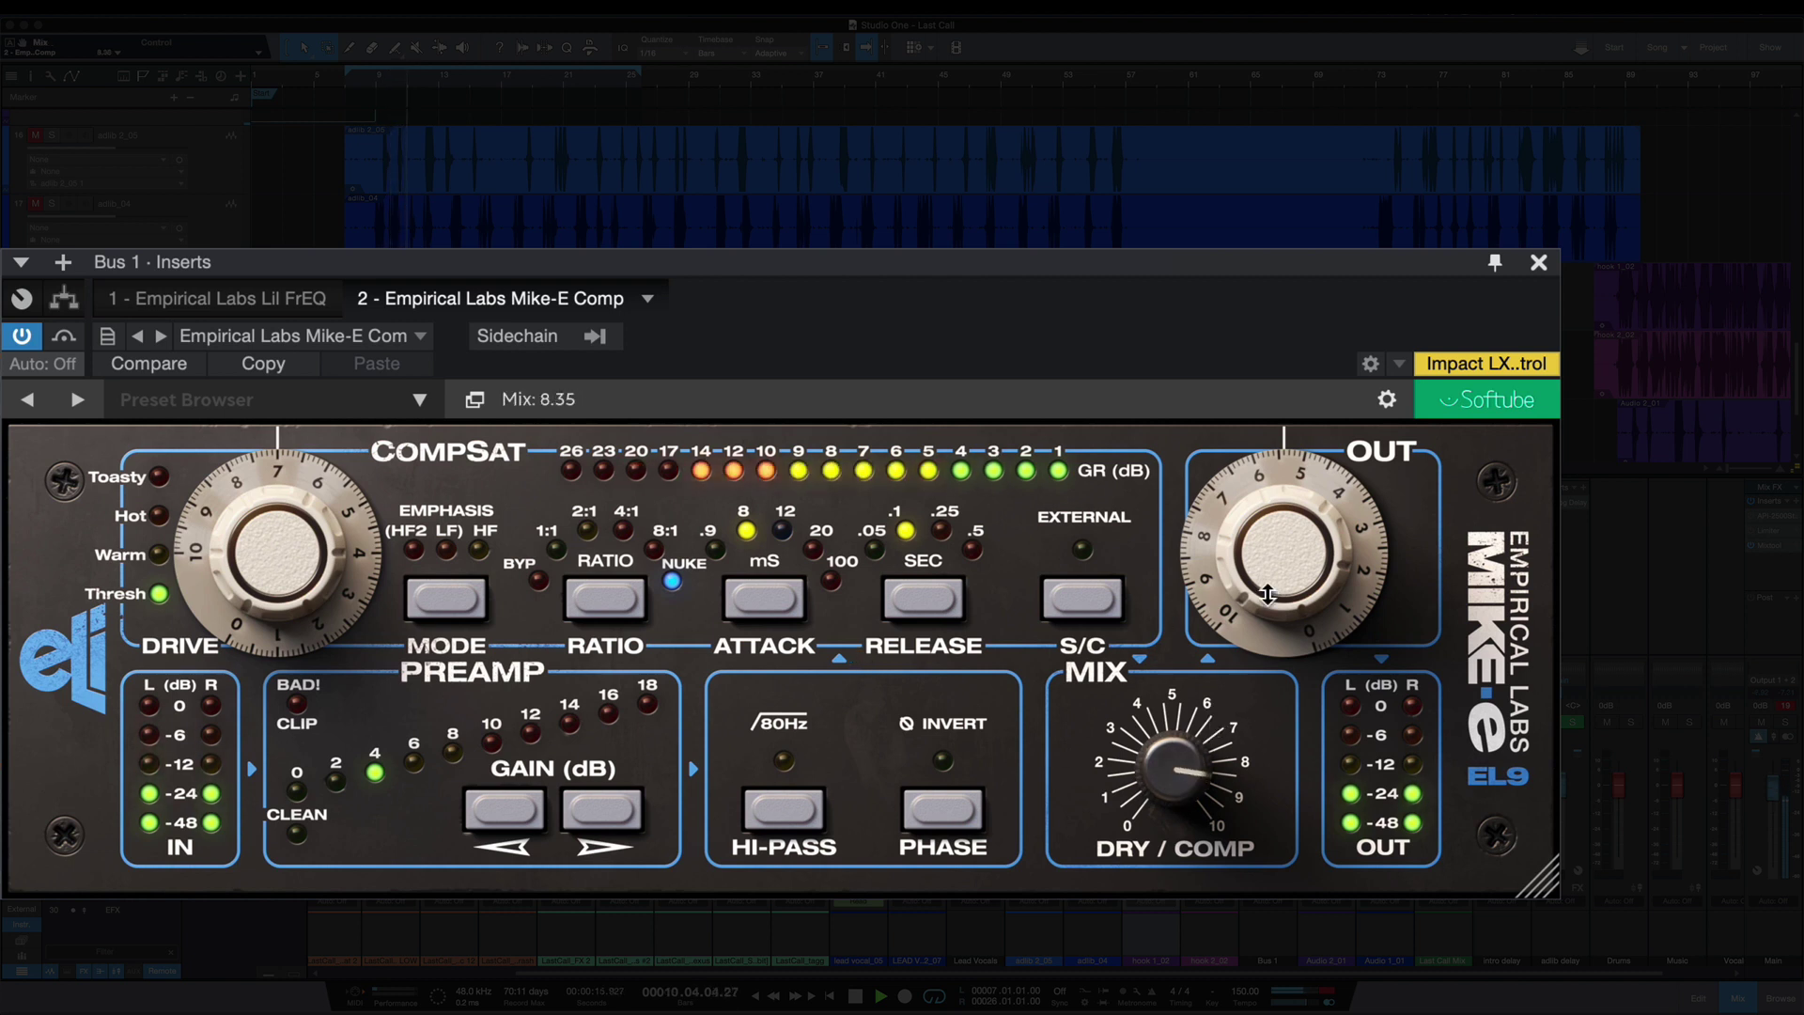
Balance the NUKE setting with drive at 5.90 and output at about 8.5, and stop playback.
drag(1295, 560, 1295, 490)
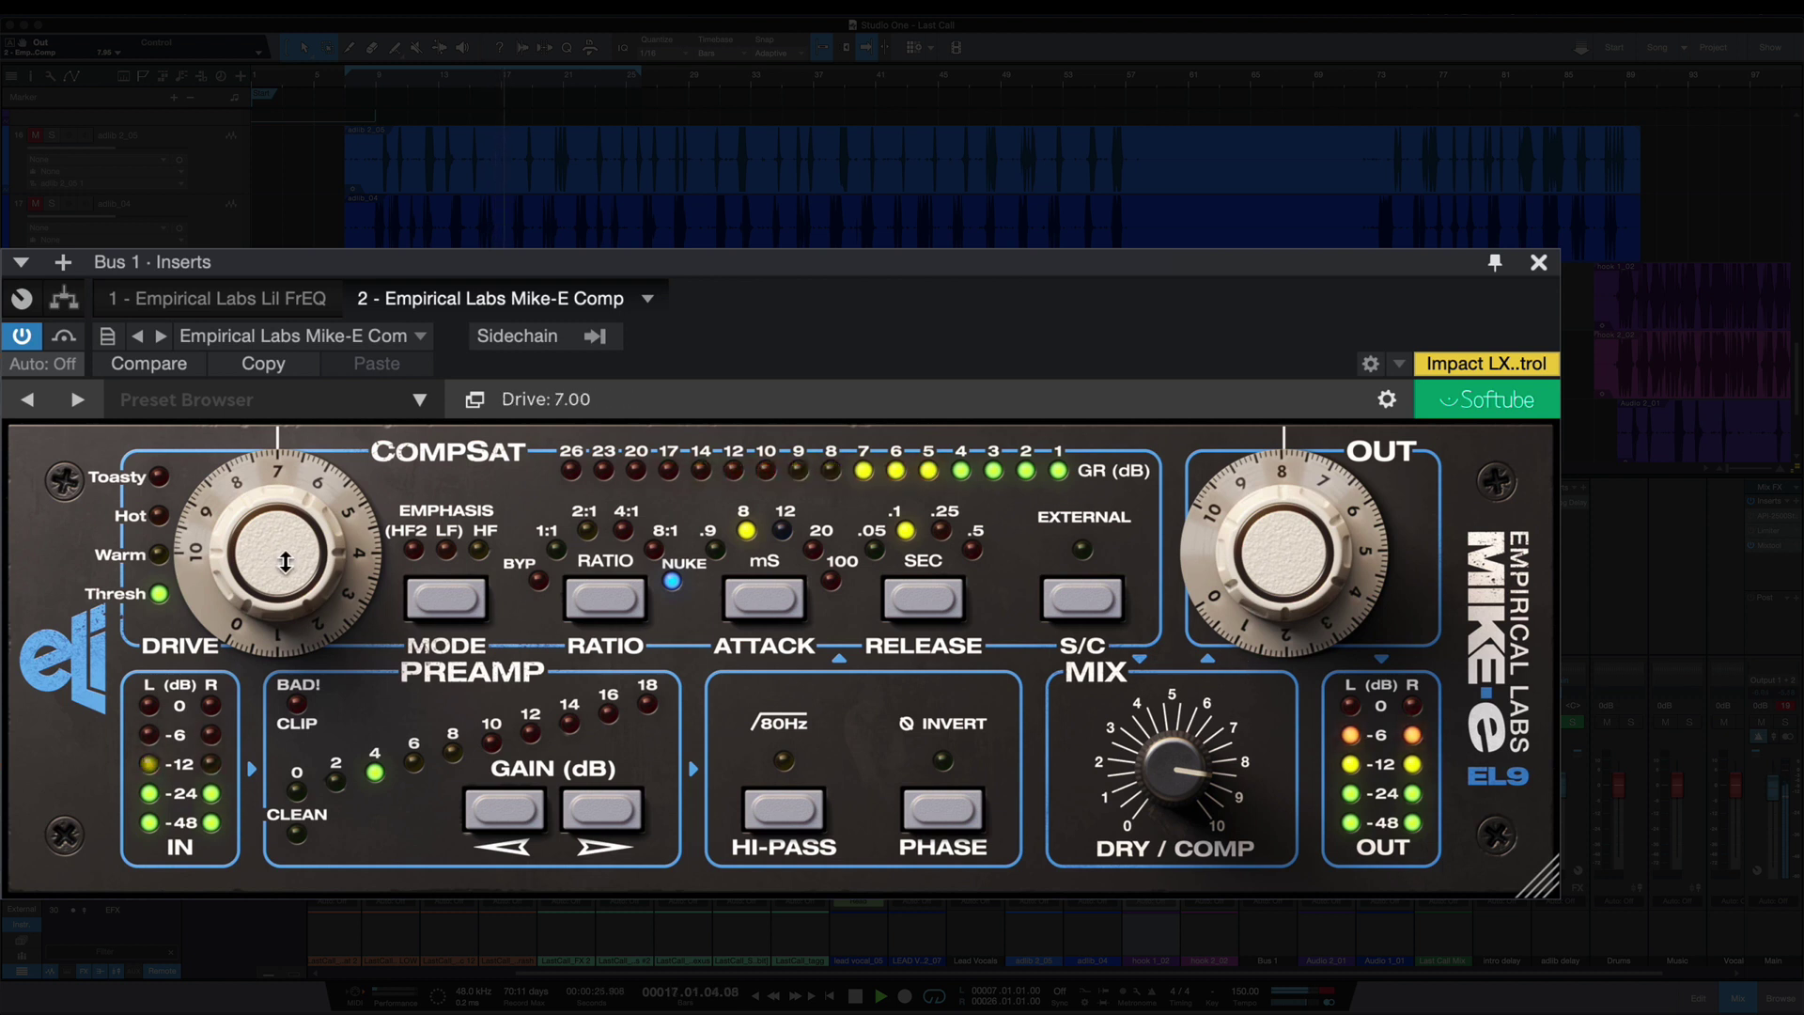
drag(284, 562, 284, 591)
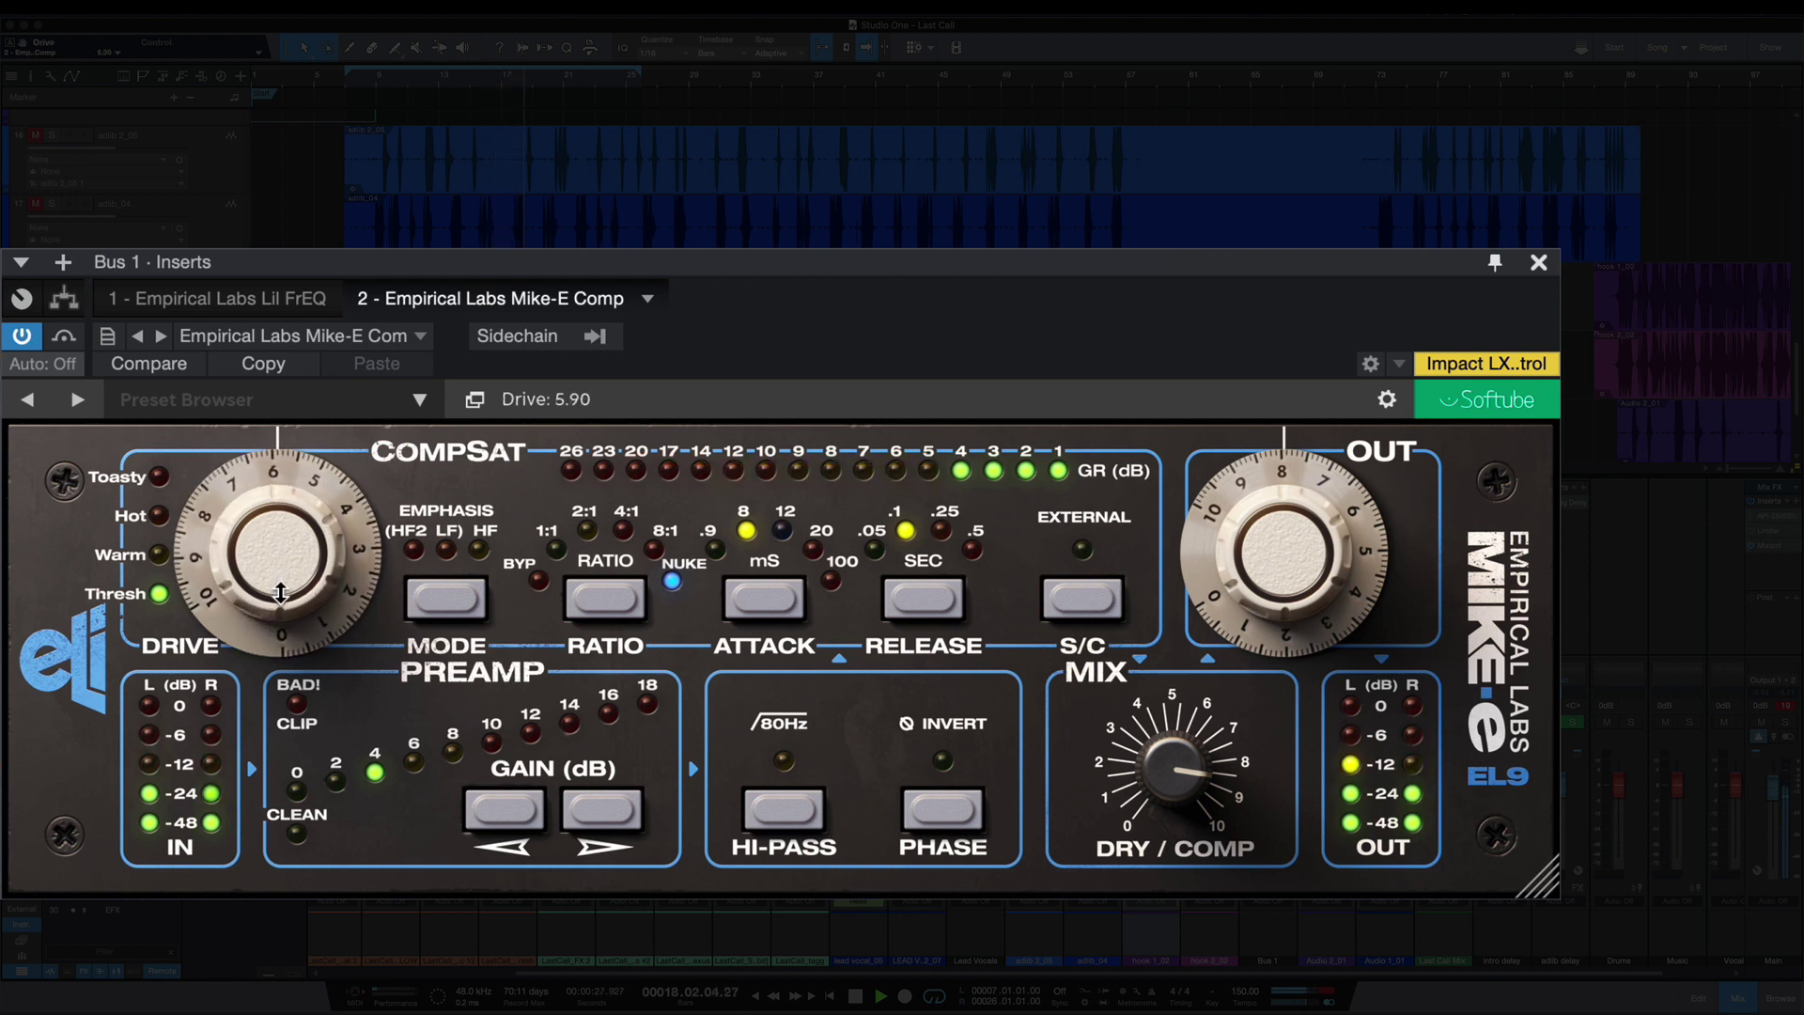
drag(1206, 561, 1254, 541)
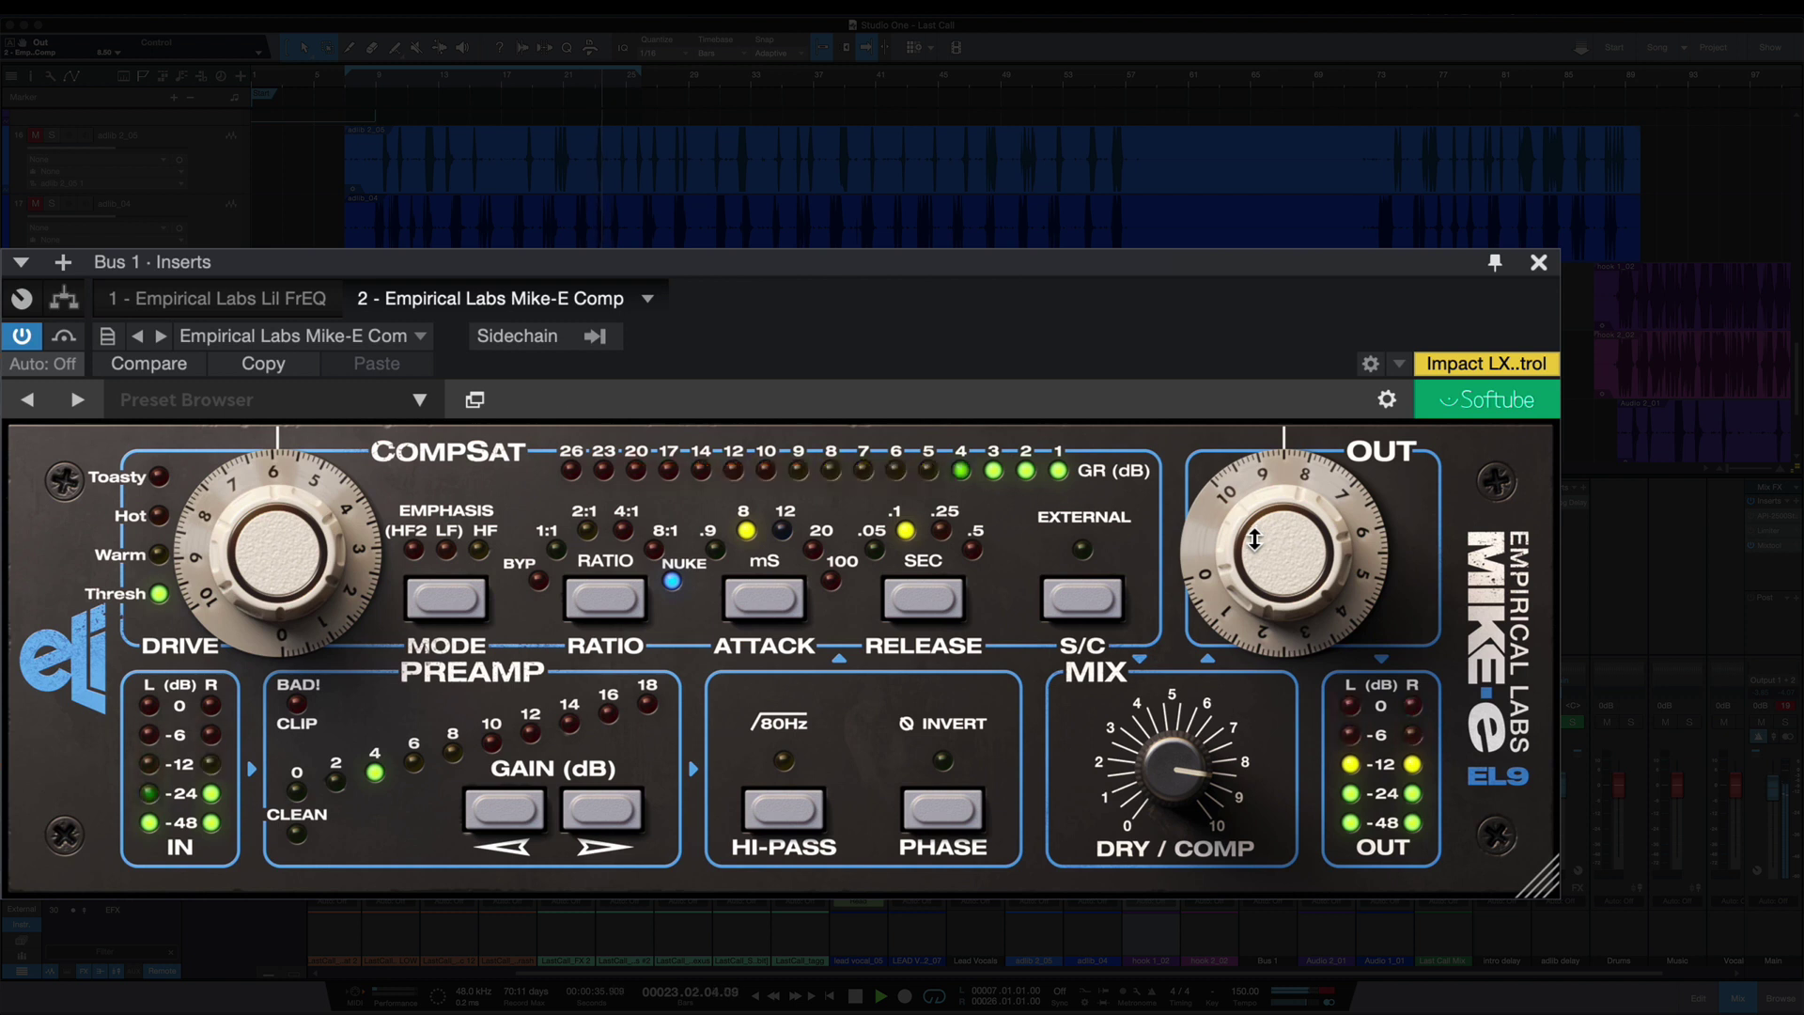
key(space)
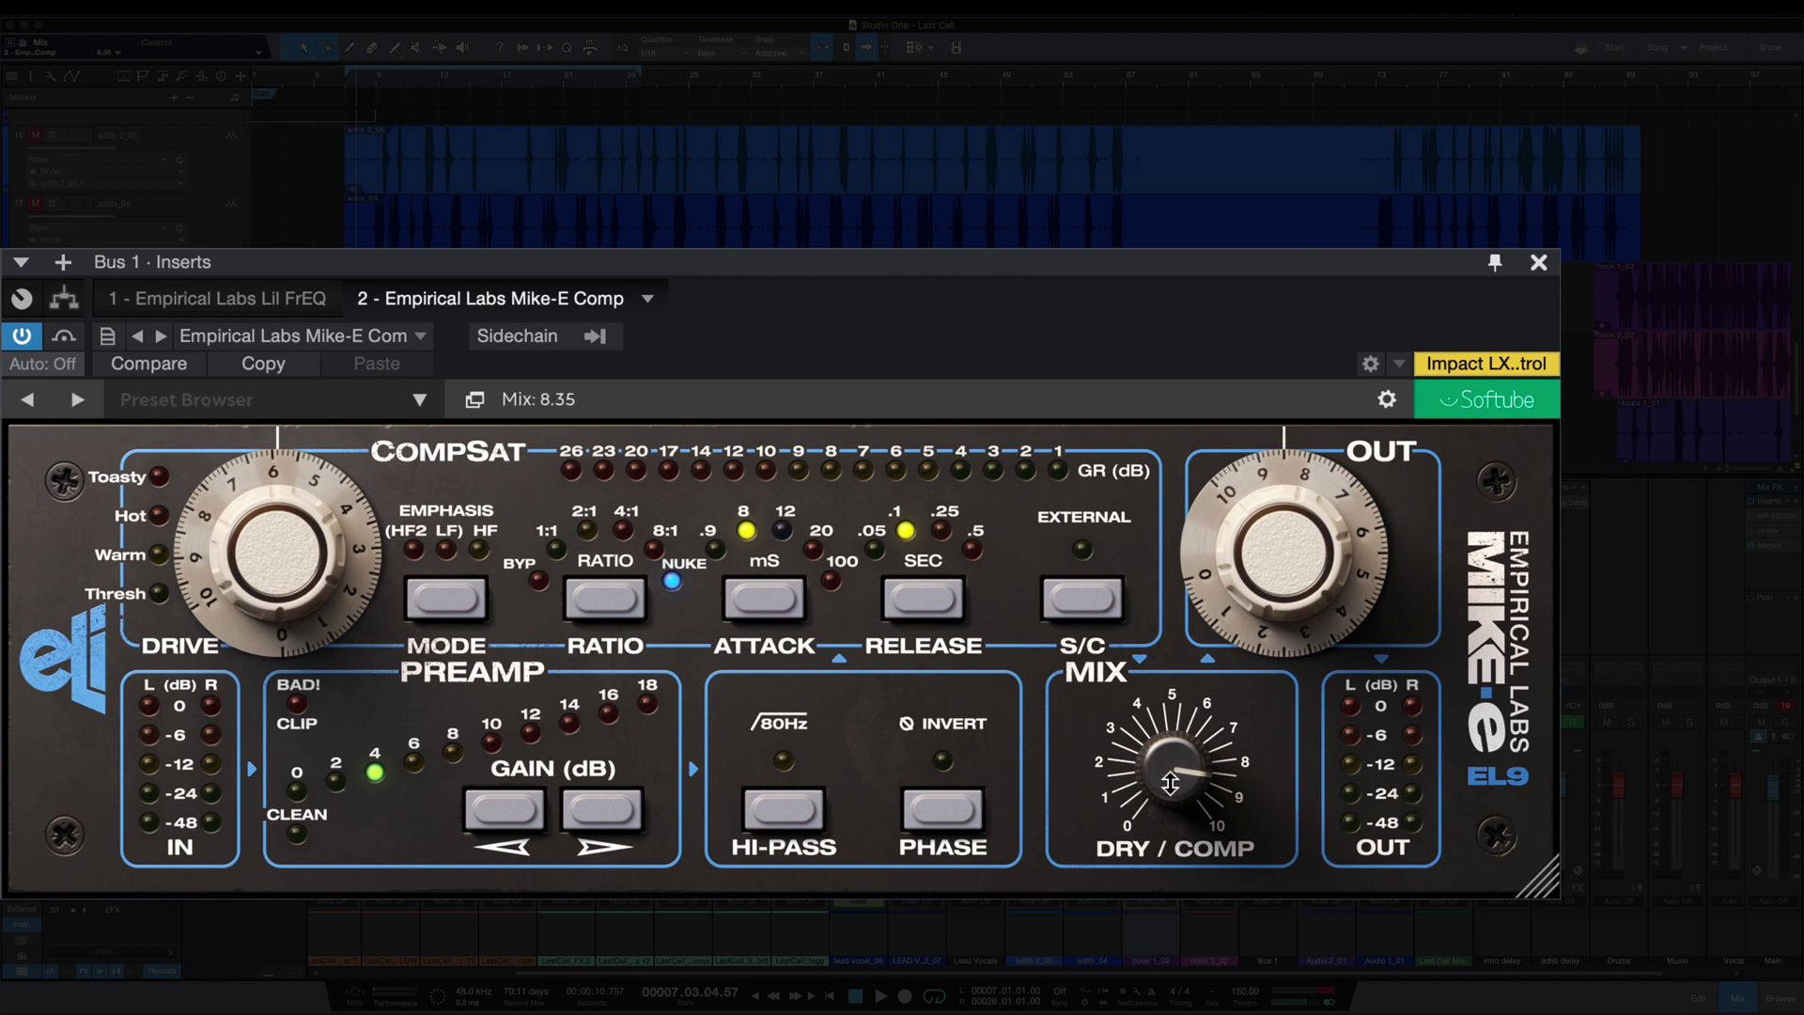
Lower the Mike-E dry/comp mix to about 5, and bring it back up to about 6.5.
drag(1171, 787, 1162, 883)
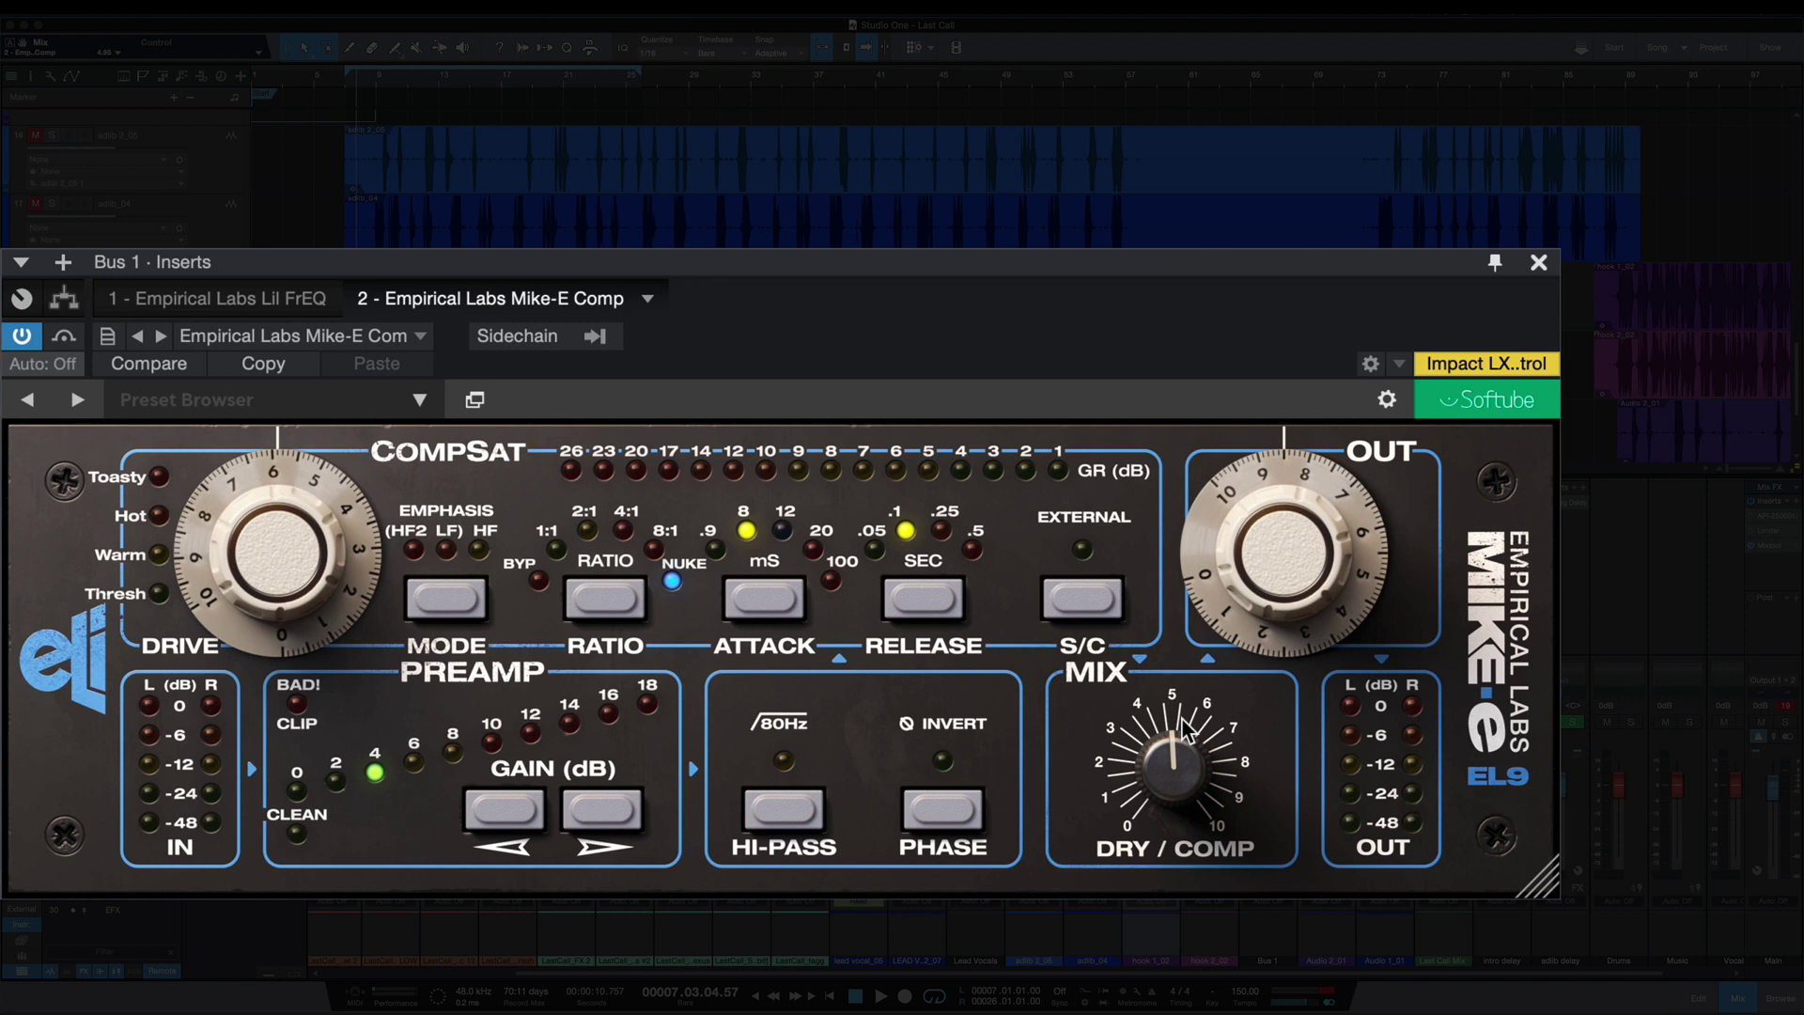
scroll(1184, 728, up, 5)
scroll(1182, 718, up, 2)
Set the Mike-E attack to 12 ms and cycle the emphasis mode from HF2 back to off.
click(790, 530)
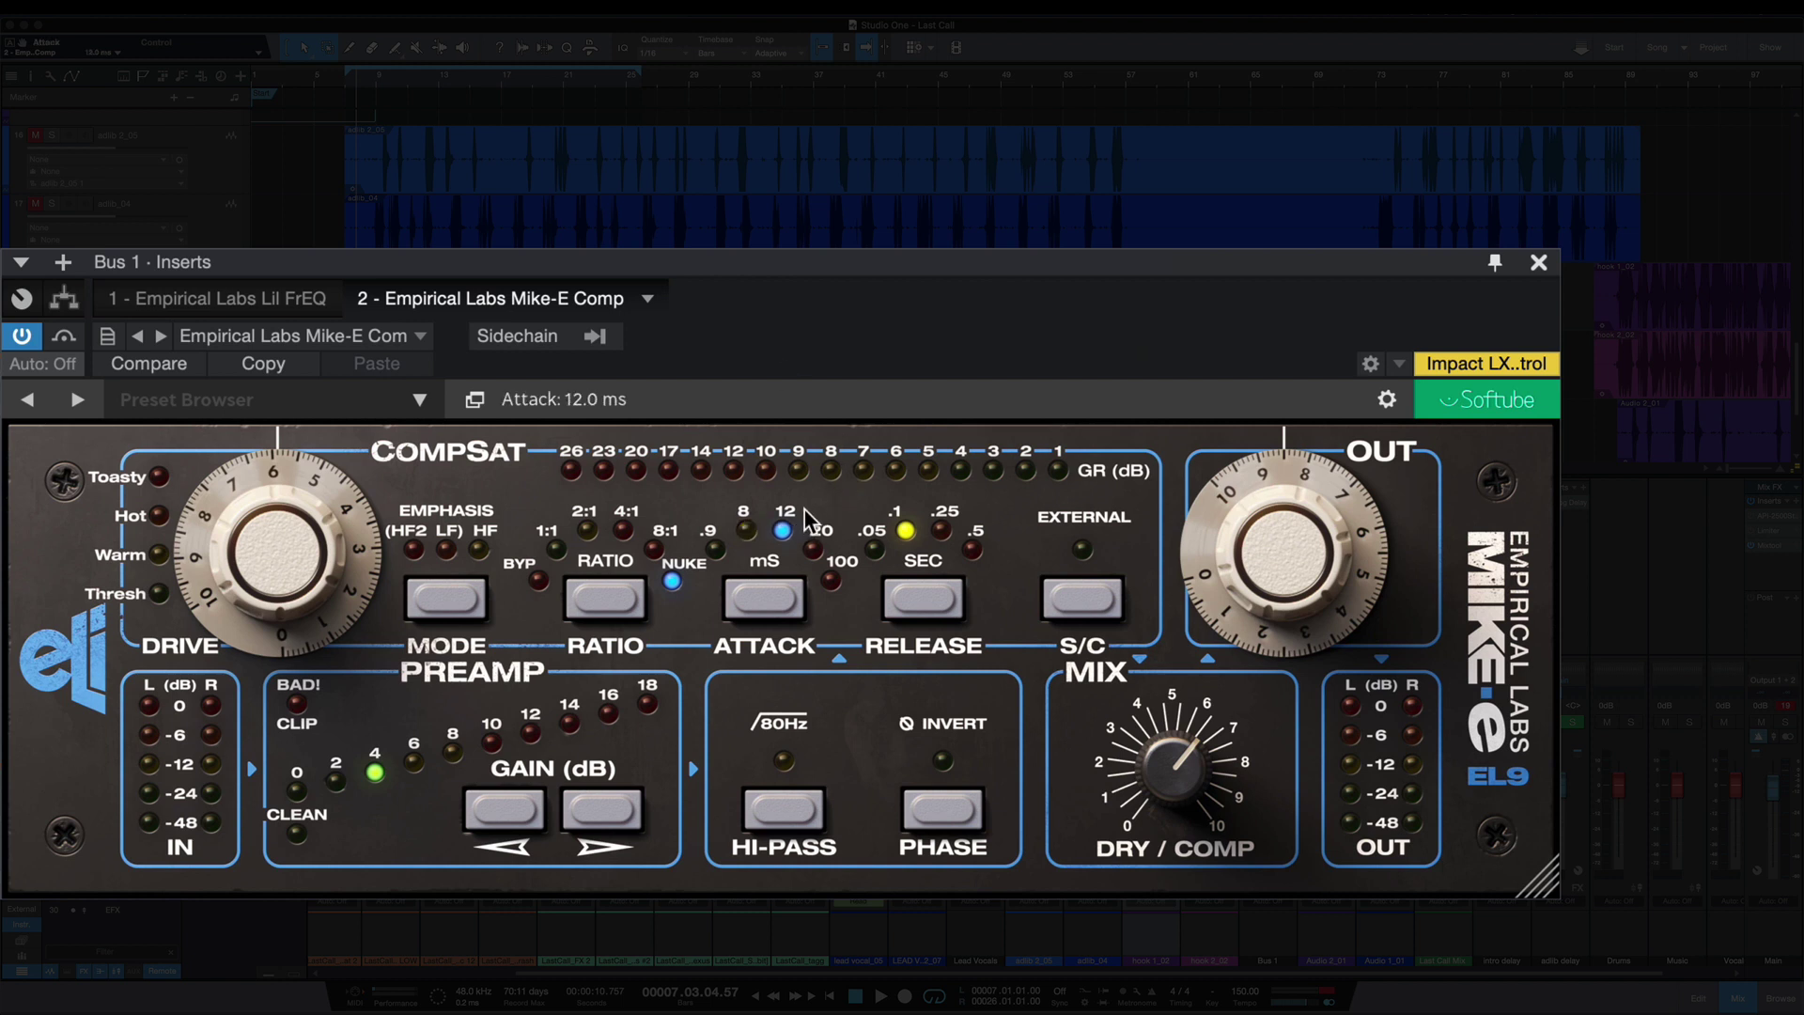
click(448, 604)
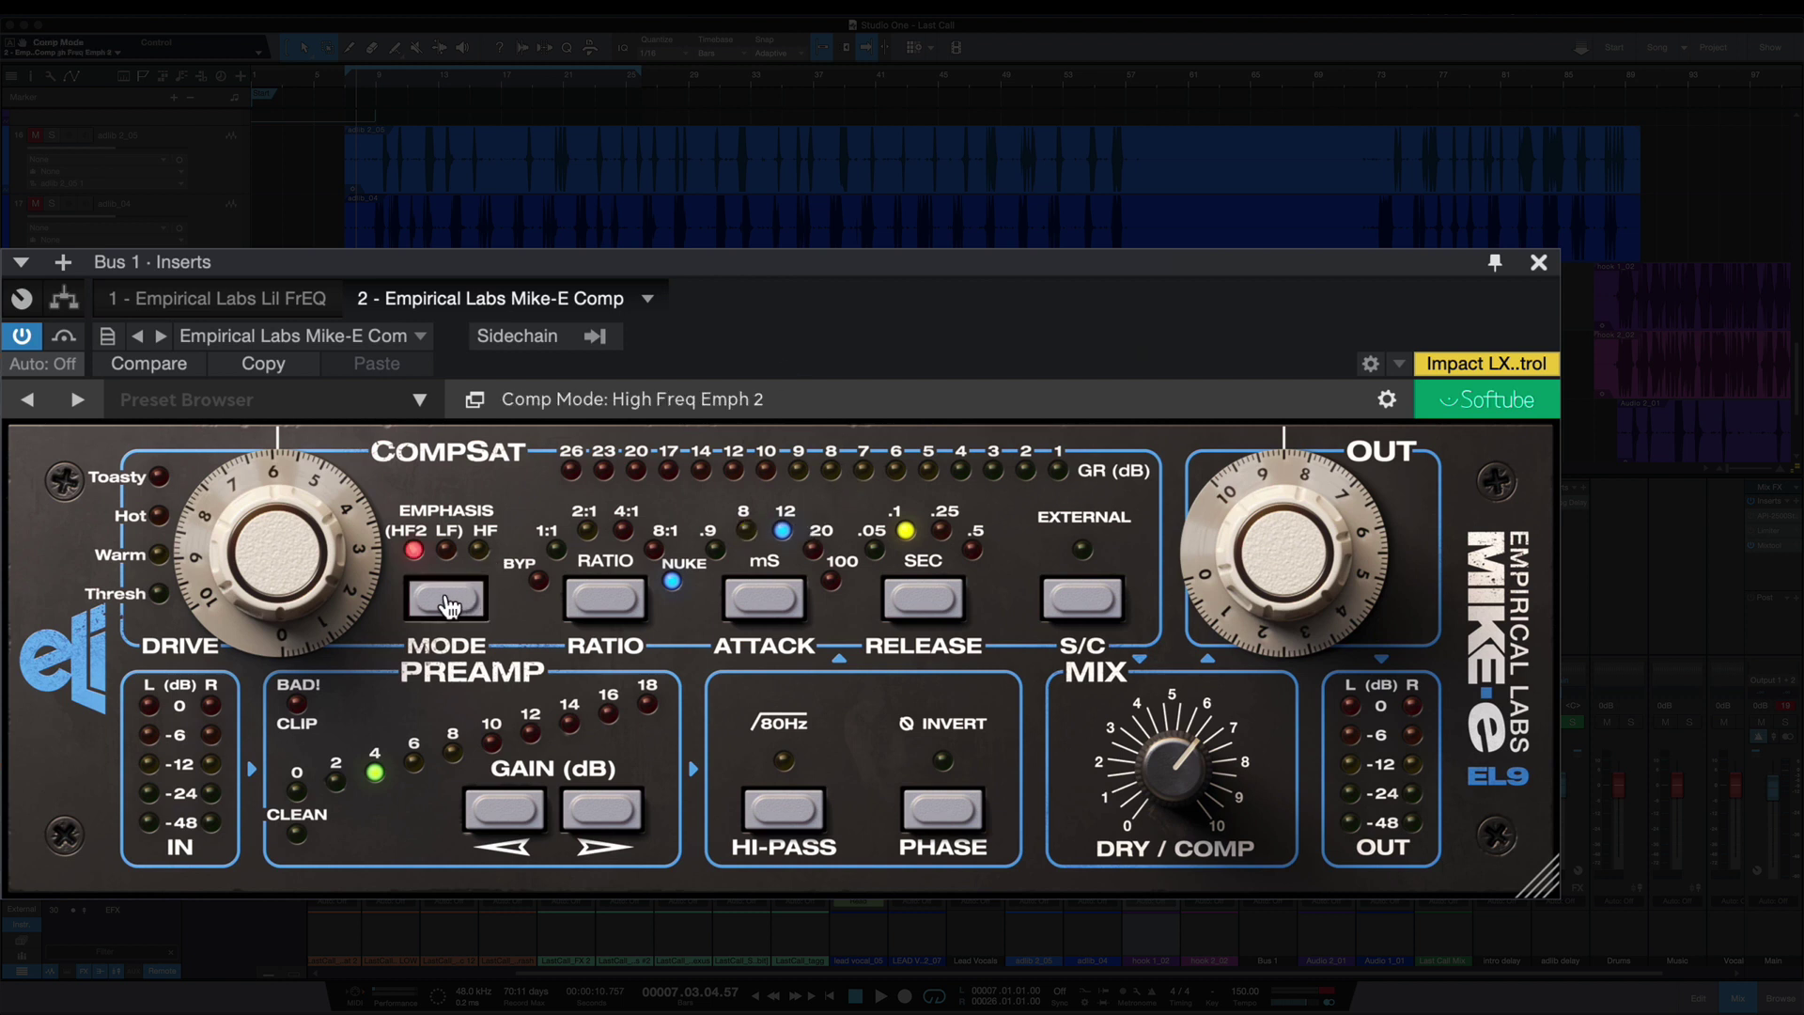
click(451, 604)
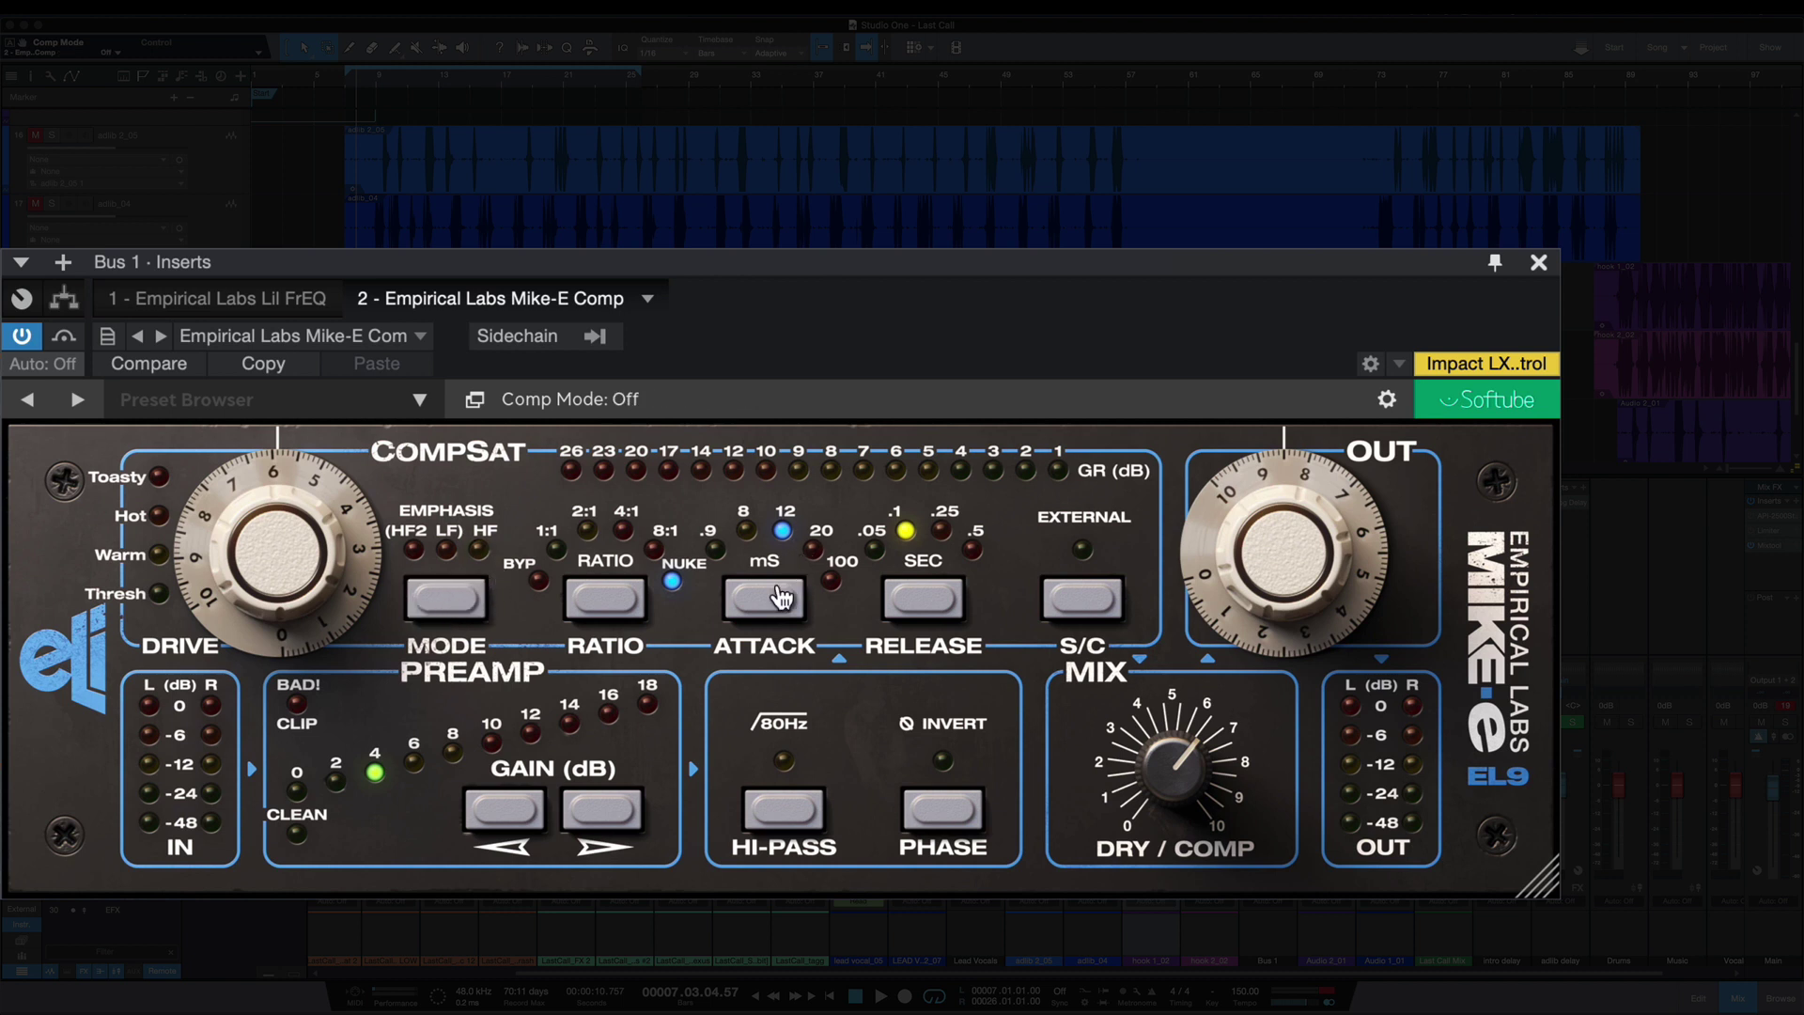
Cycle the Mike-E ratio through its options from bypass to NUKE, switch between 1:1 and 2:1, and leave it at 2:1.
click(606, 602)
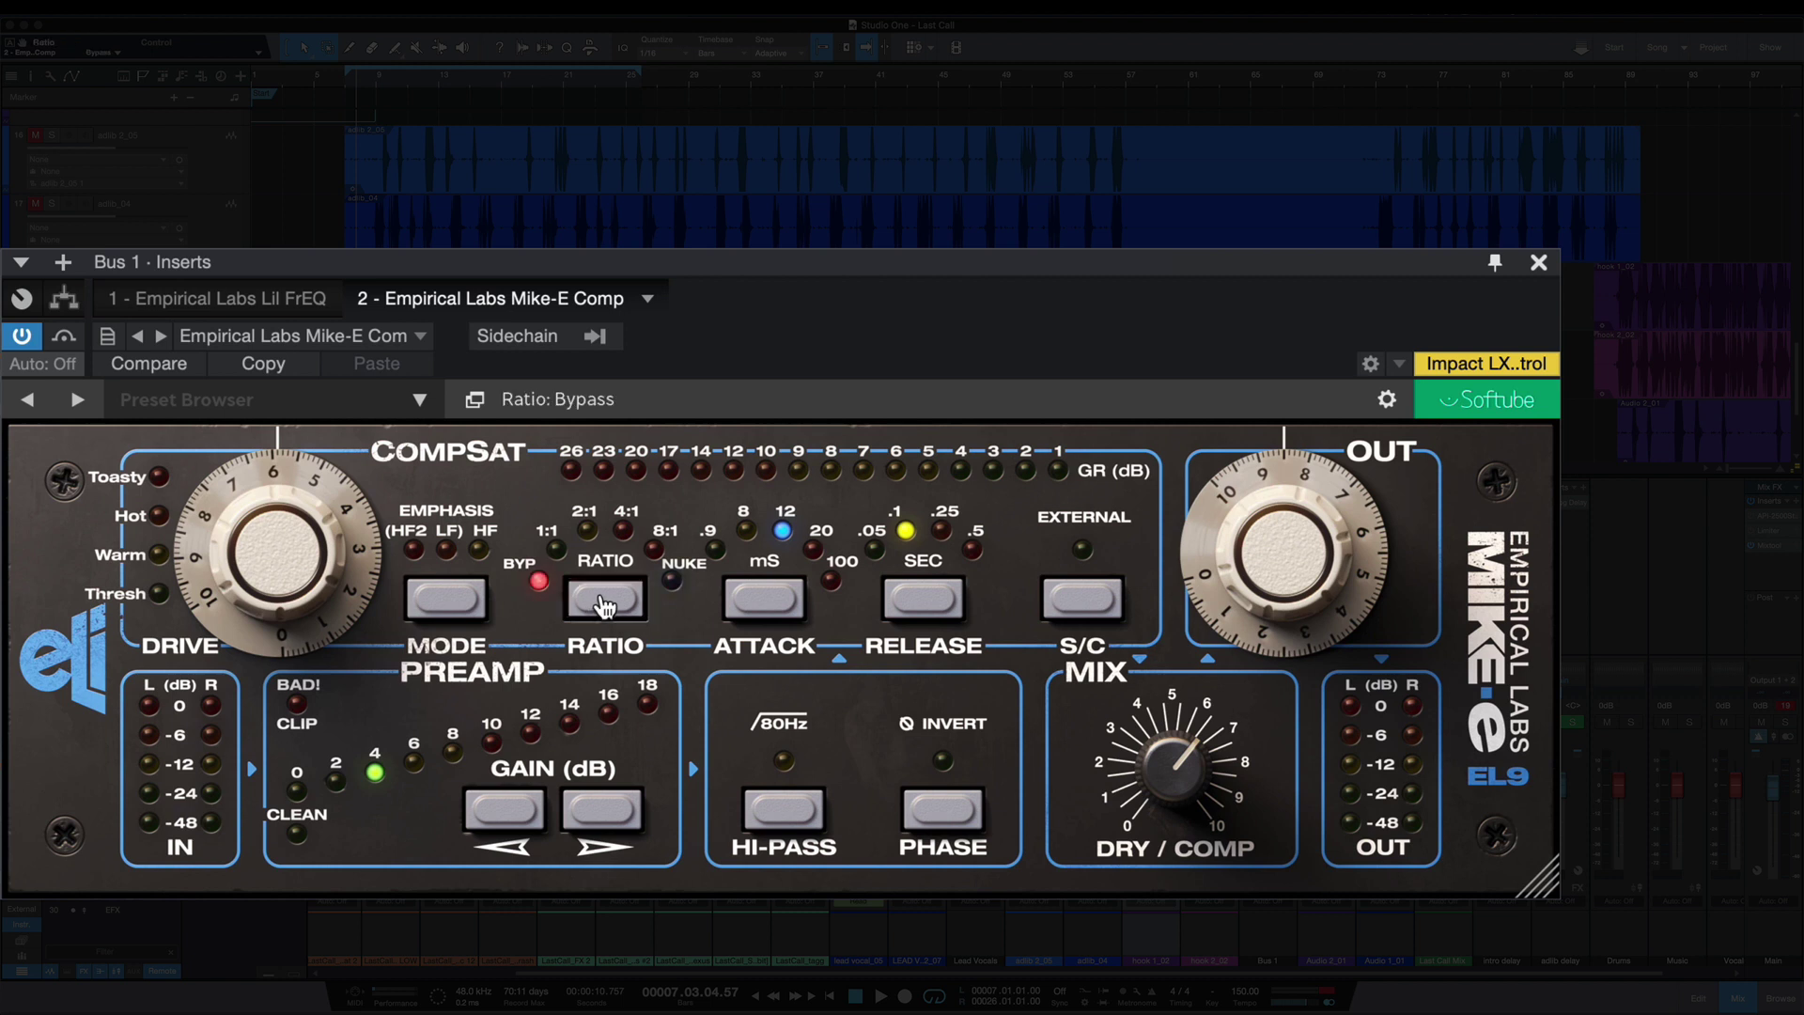
click(603, 604)
click(605, 604)
click(607, 604)
click(609, 605)
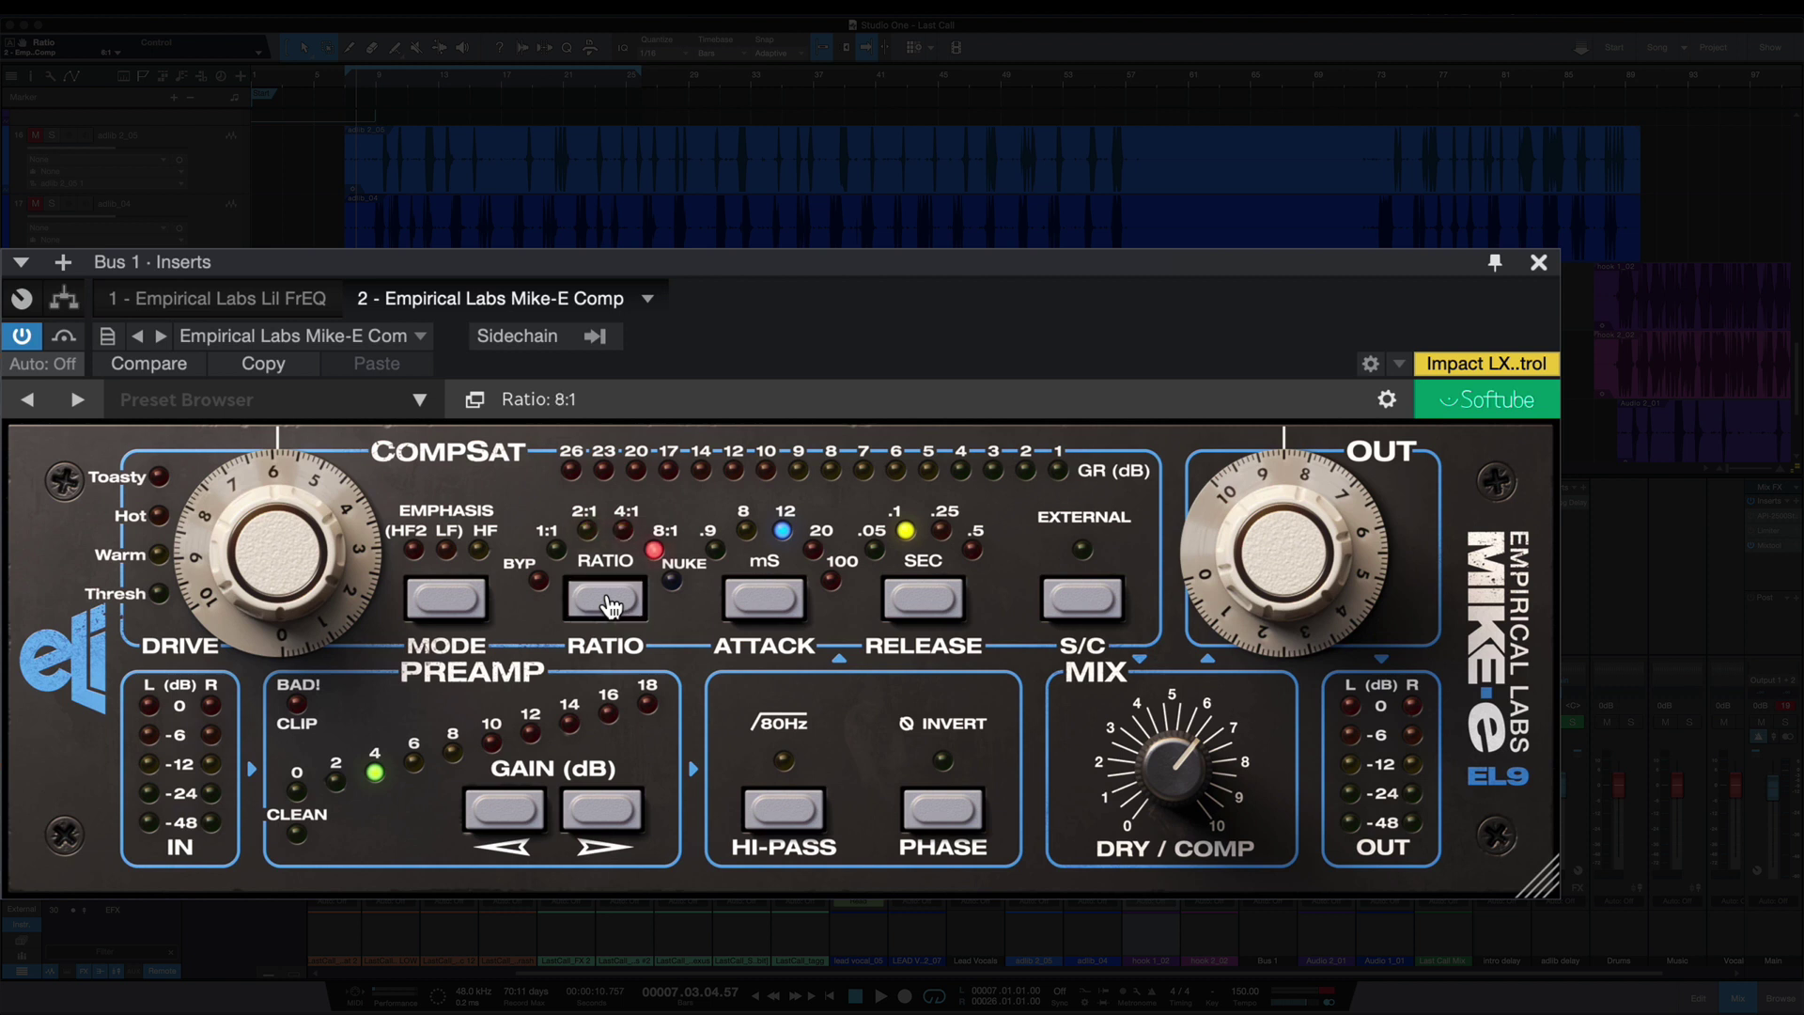
click(609, 604)
click(608, 604)
click(606, 602)
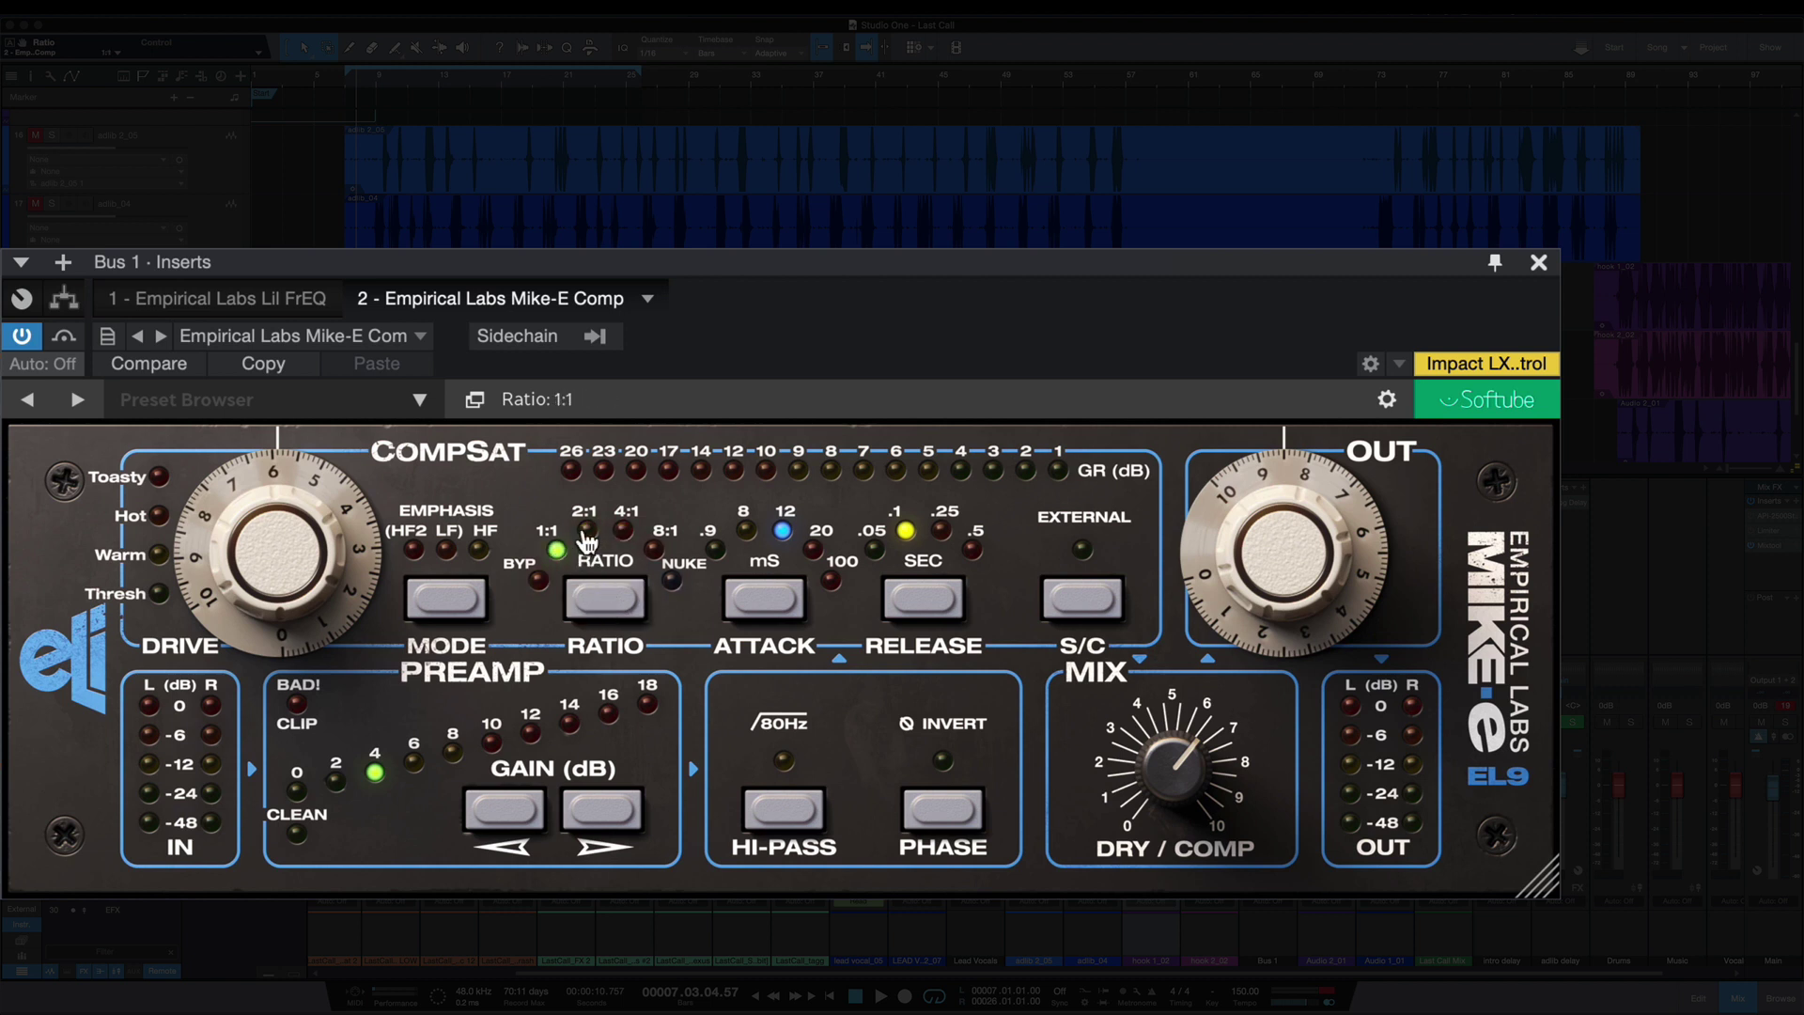
click(585, 533)
click(557, 550)
click(585, 533)
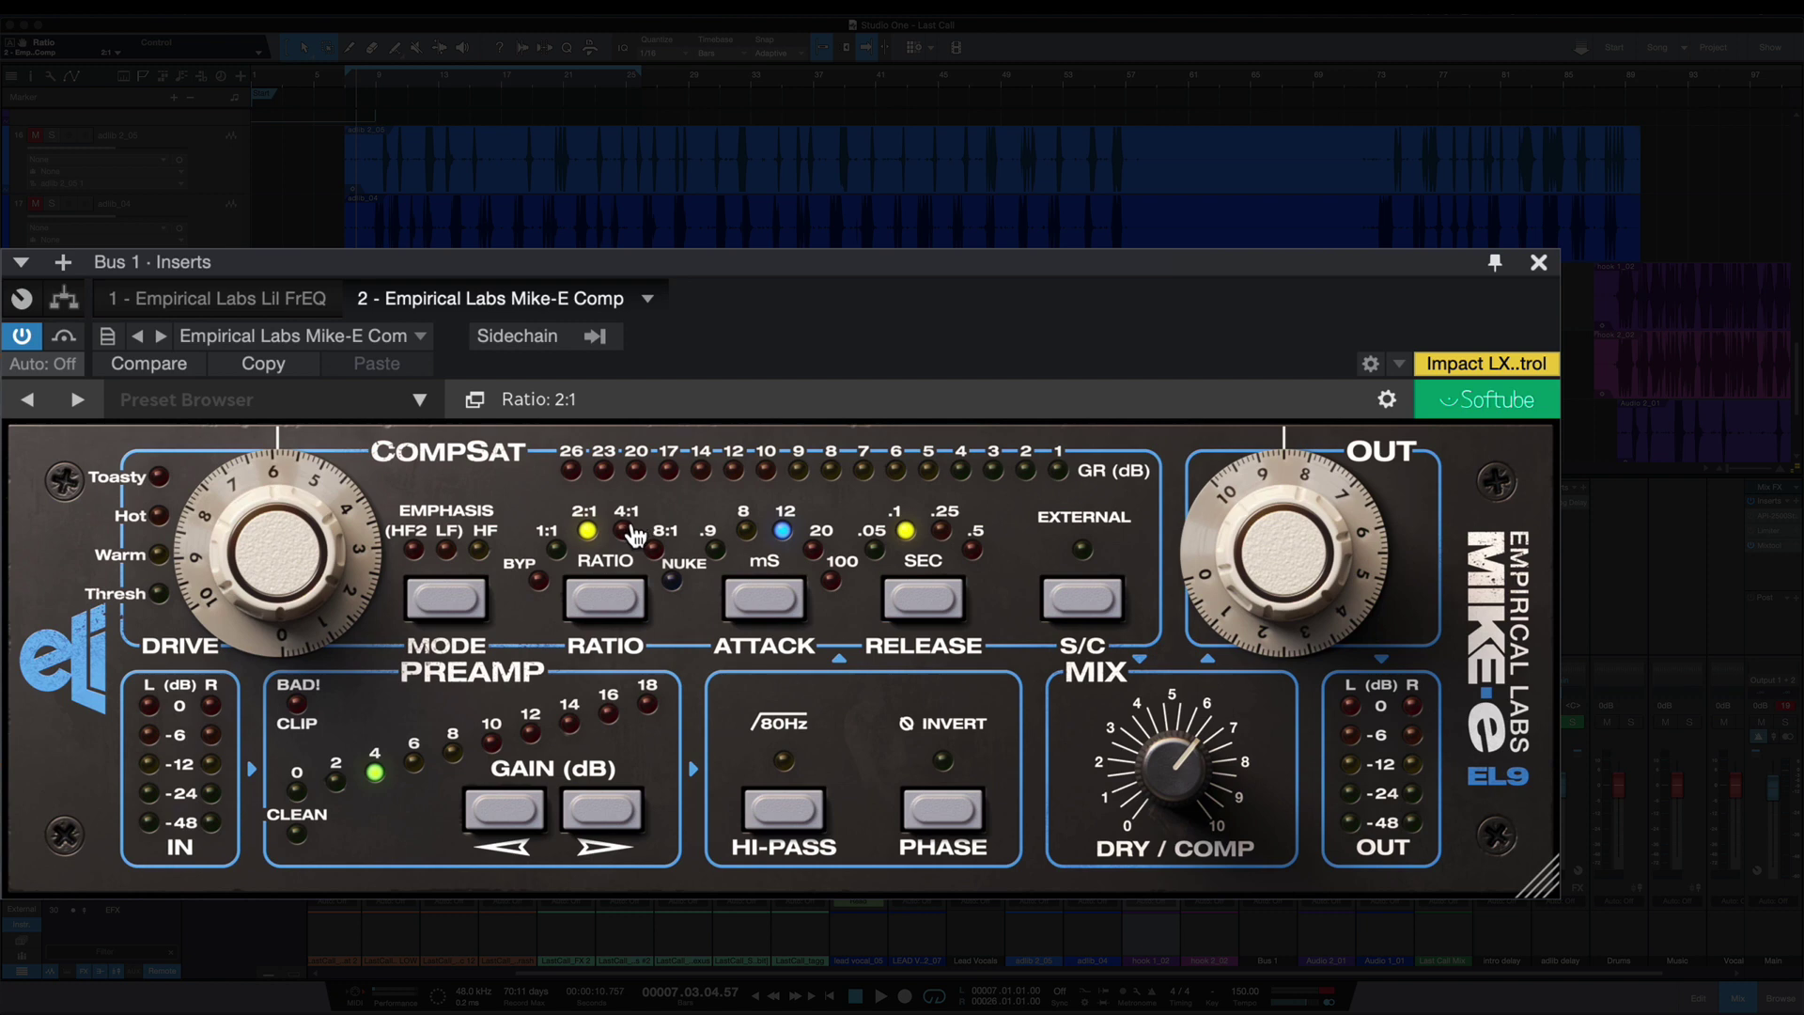
Show the Lil FrEQ insert on Bus 1.
click(234, 298)
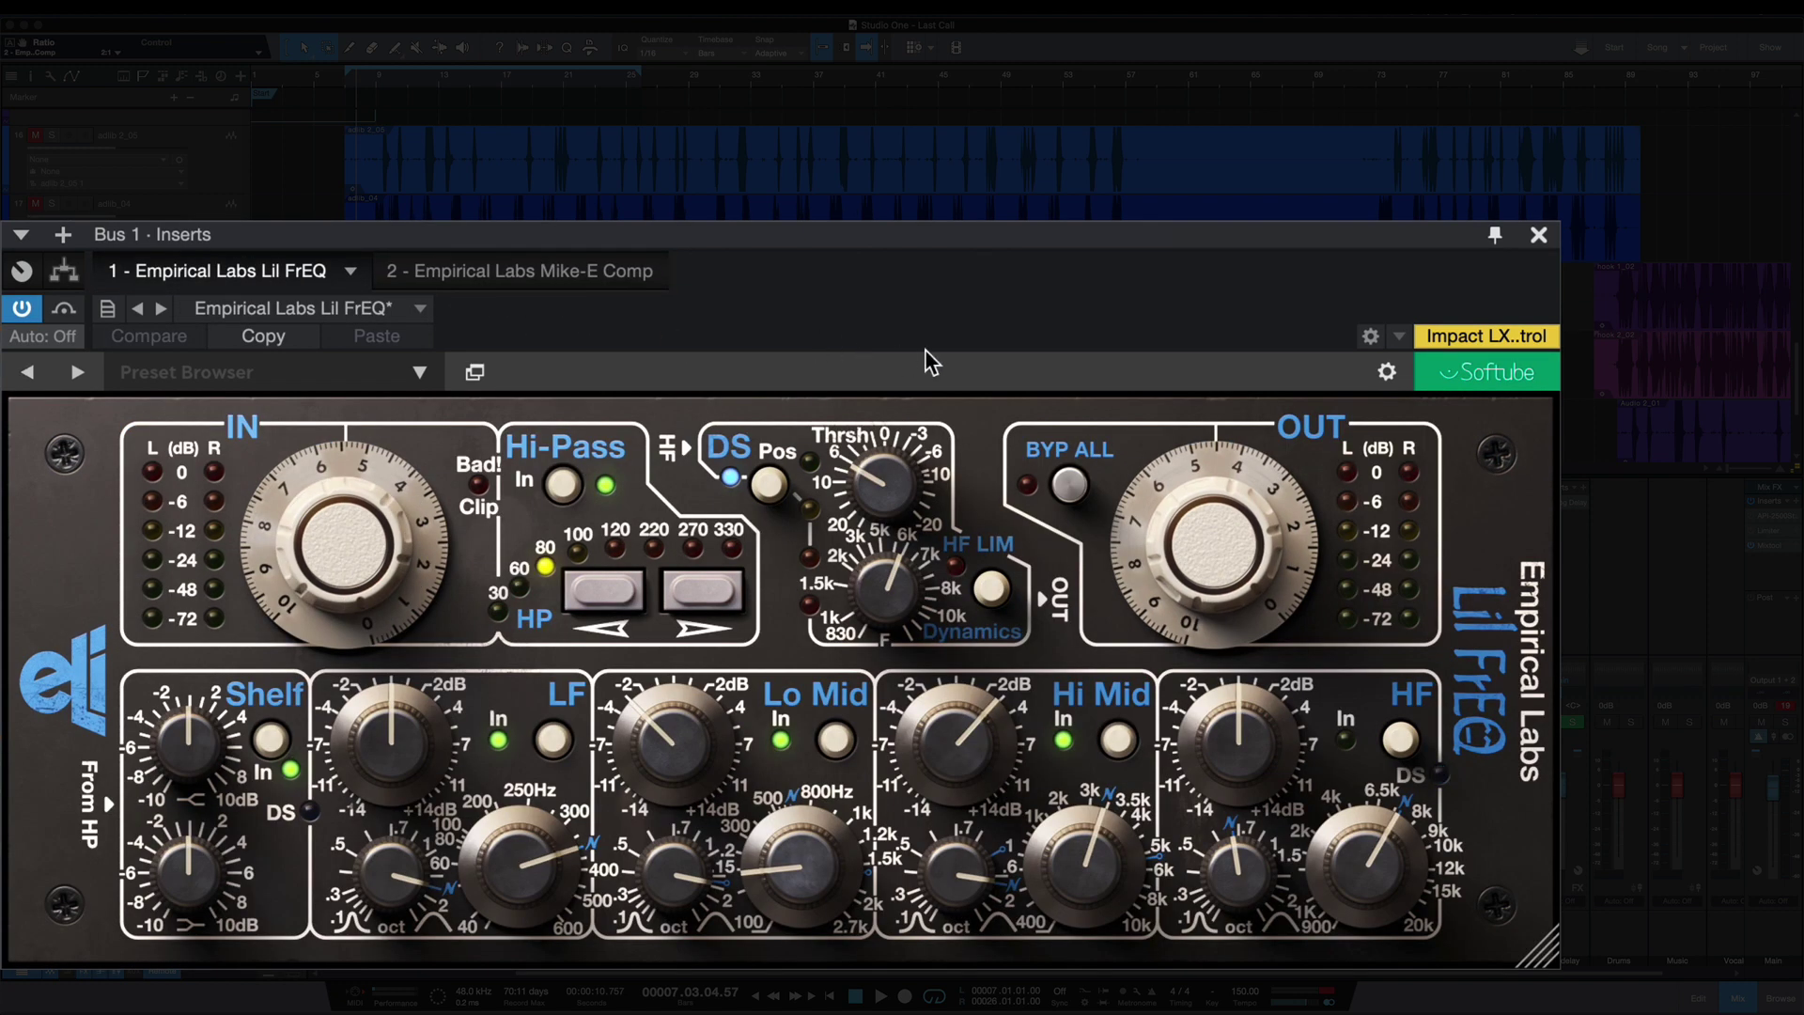